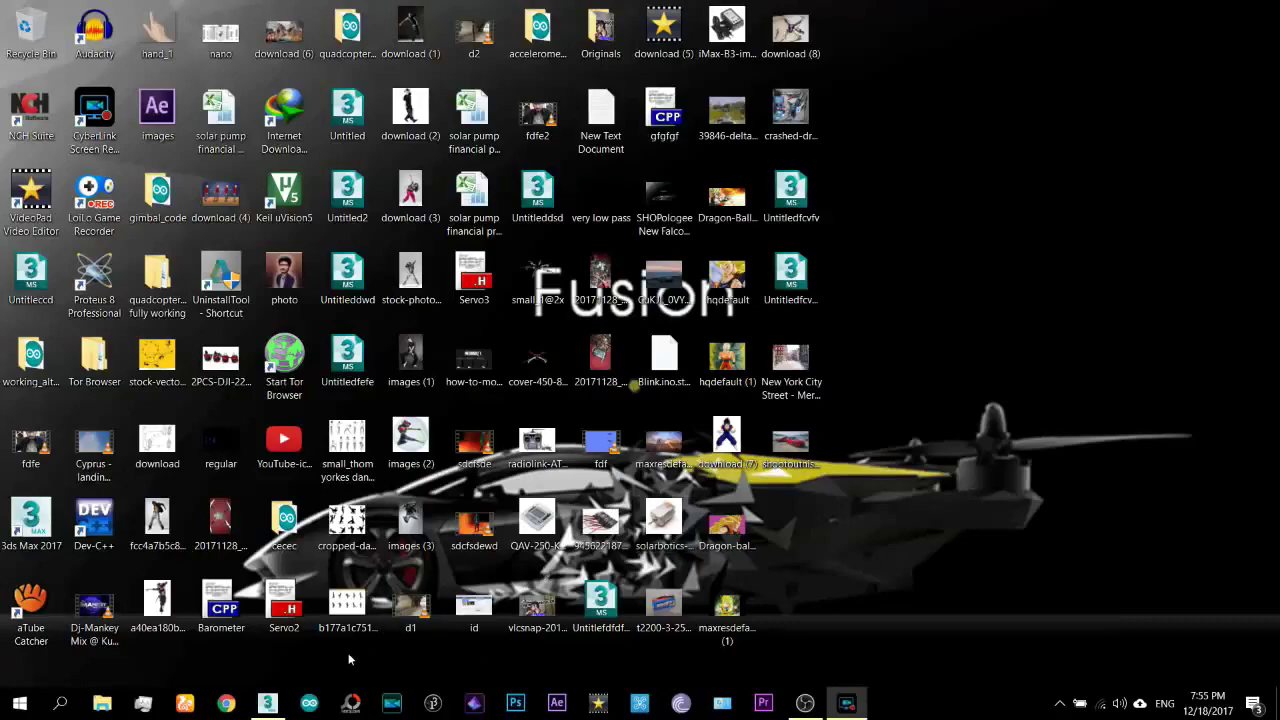
# Maximize the Perspective viewport and open its Viewport Background configuration.
pyautogui.click(267, 703)
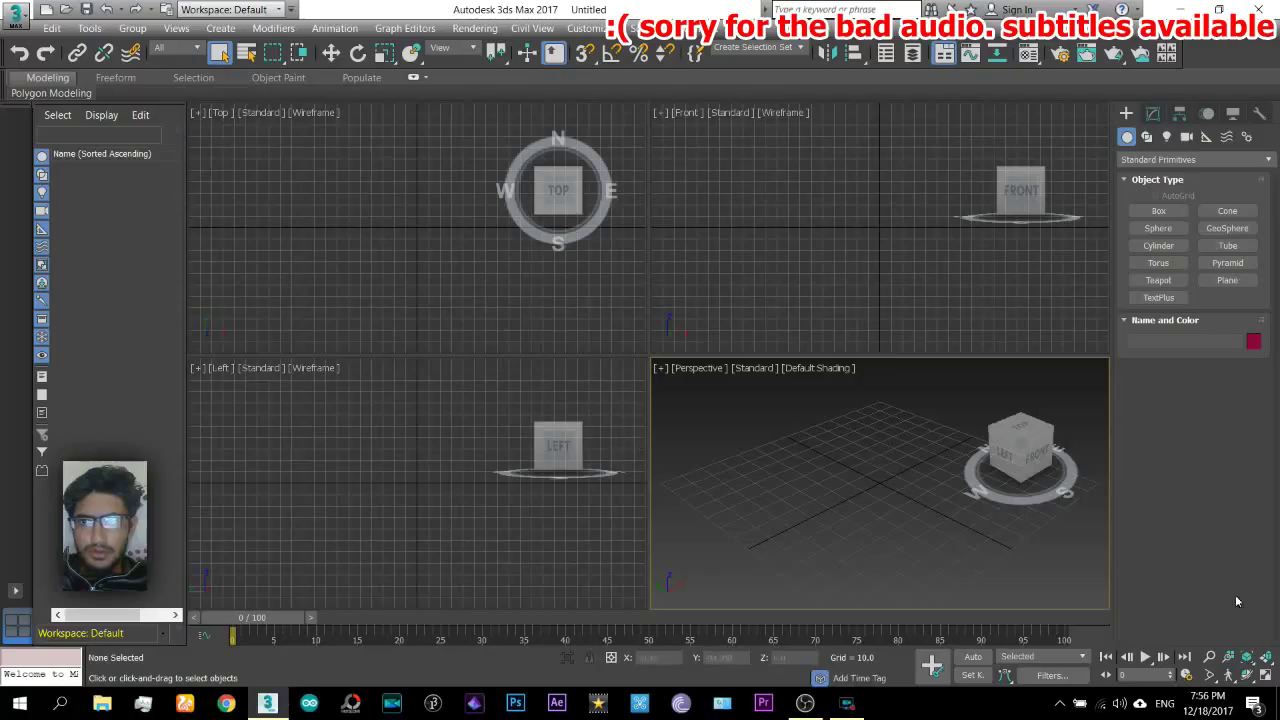
pyautogui.click(1265, 675)
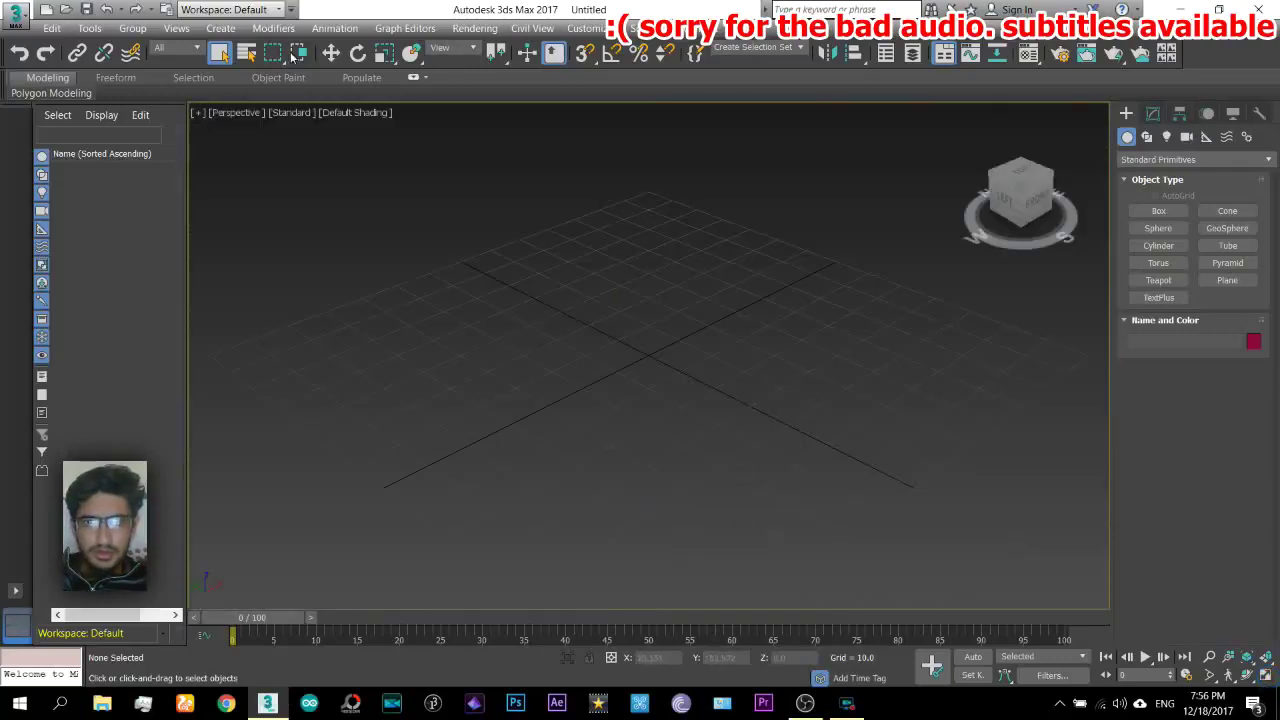
pyautogui.click(176, 28)
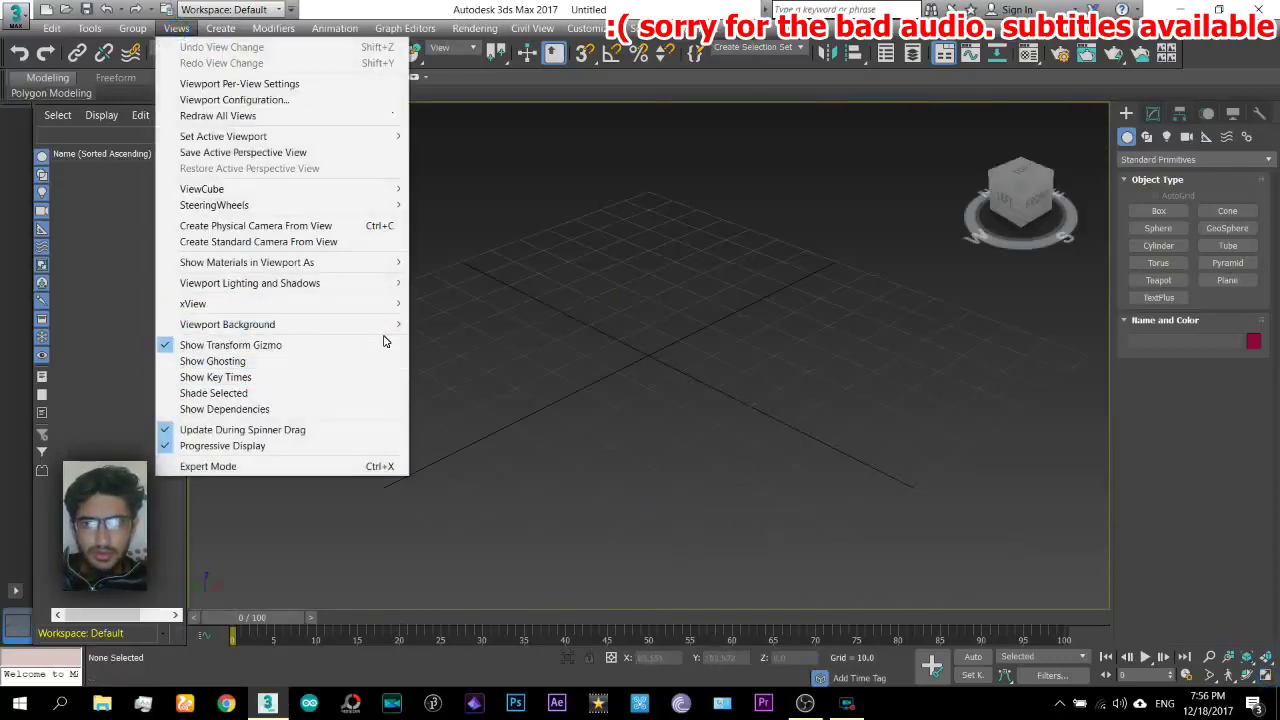
pyautogui.moveTo(392, 324)
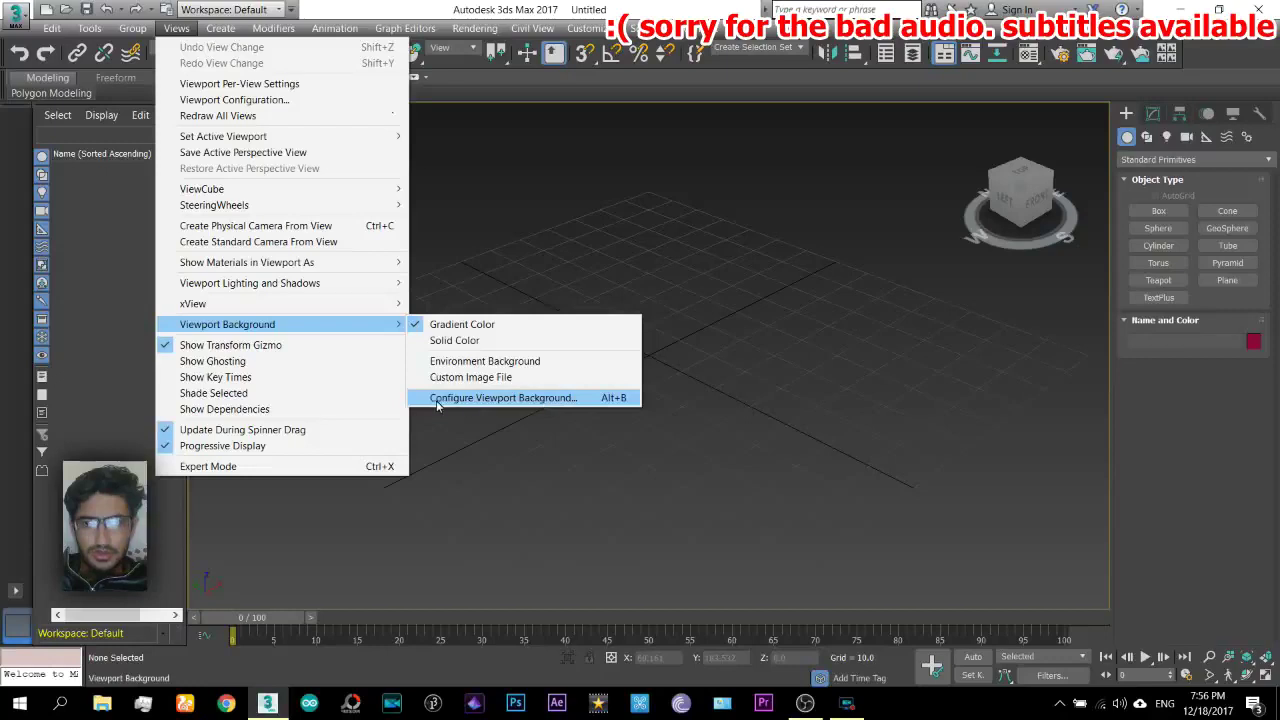
pyautogui.click(480, 400)
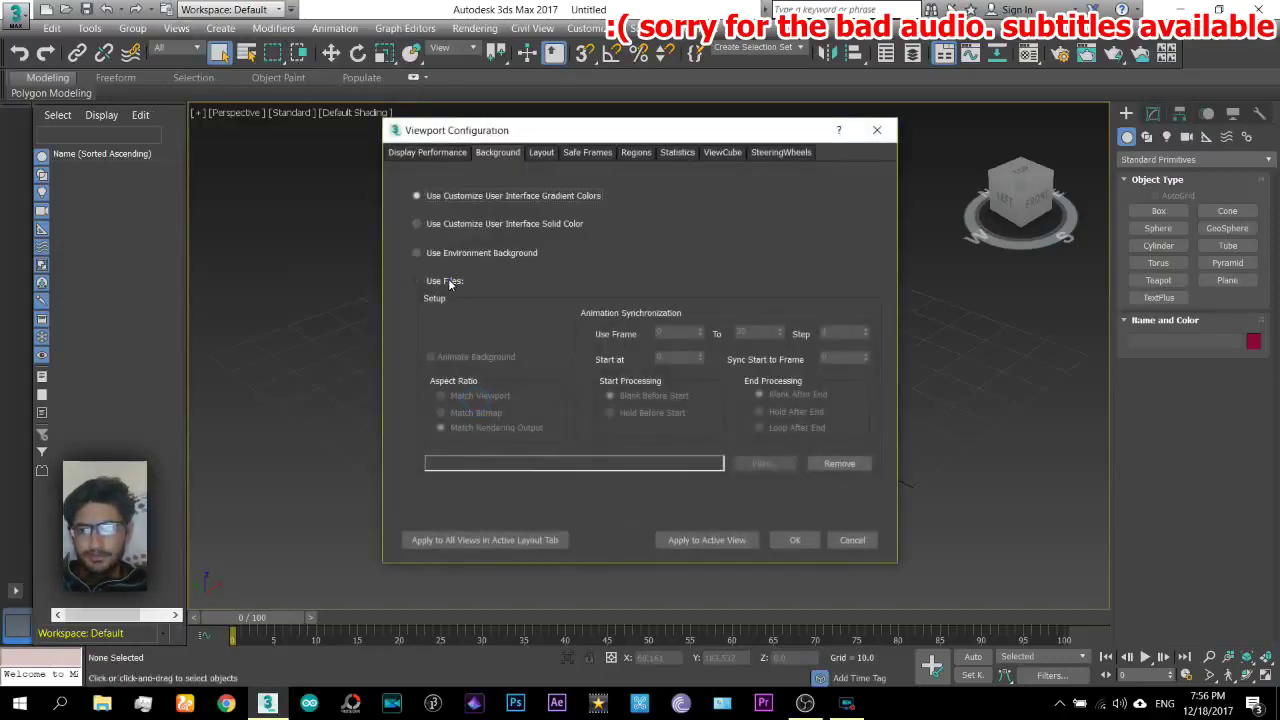
# Set the background to Use Files with the desktop car photo shootoutnissansubaru-00594.jpg.
pyautogui.click(445, 281)
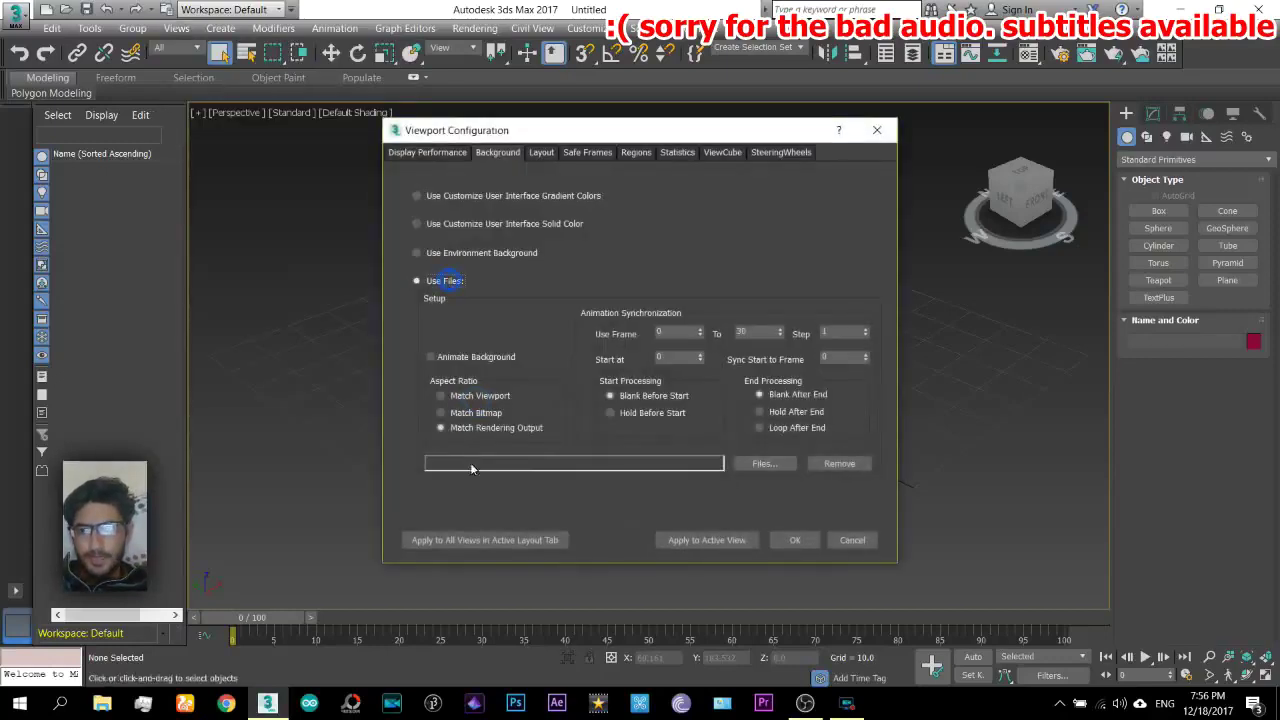
pyautogui.click(780, 463)
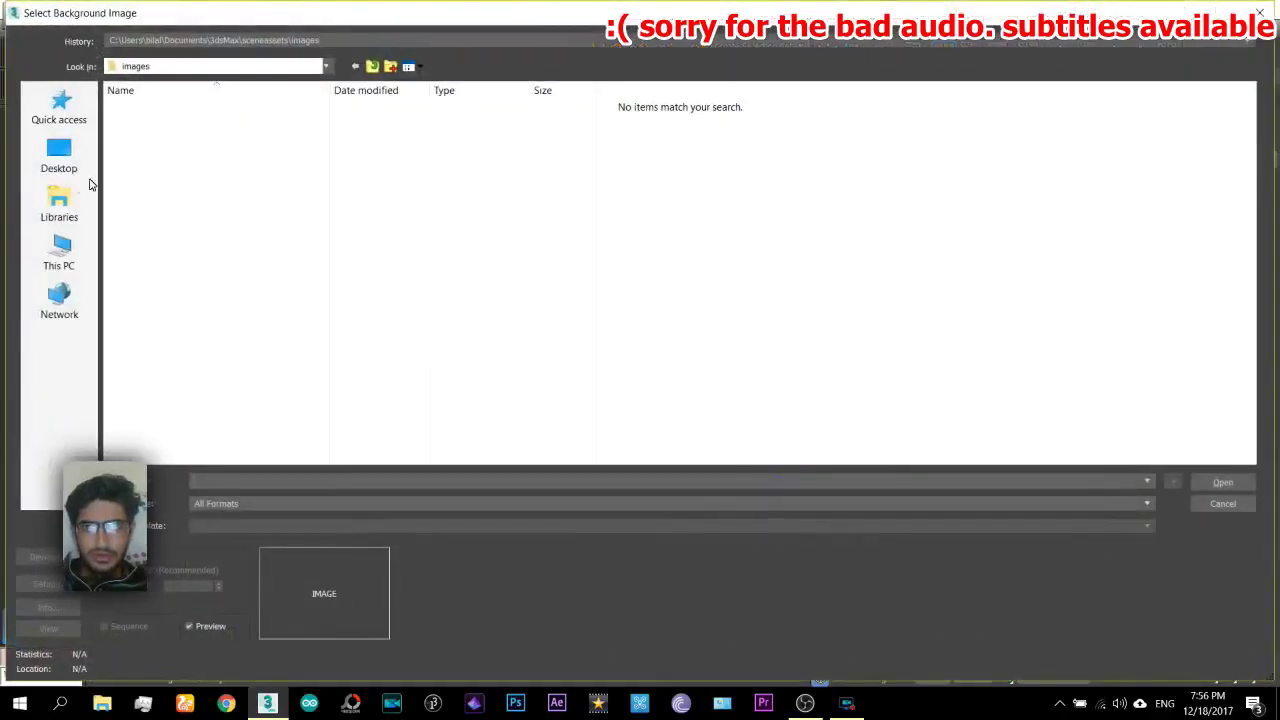
pyautogui.click(85, 160)
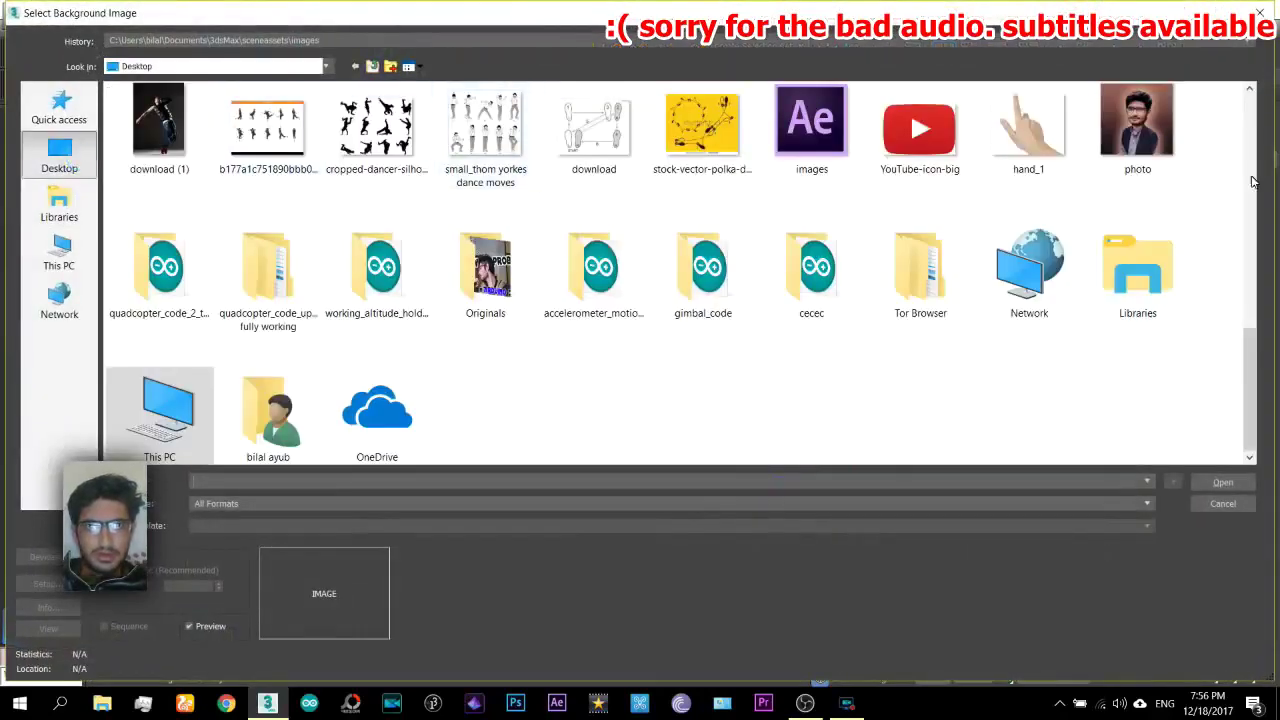
pyautogui.moveTo(1243, 331); pyautogui.dragTo(1244, 105)
pyautogui.doubleClick(124, 150)
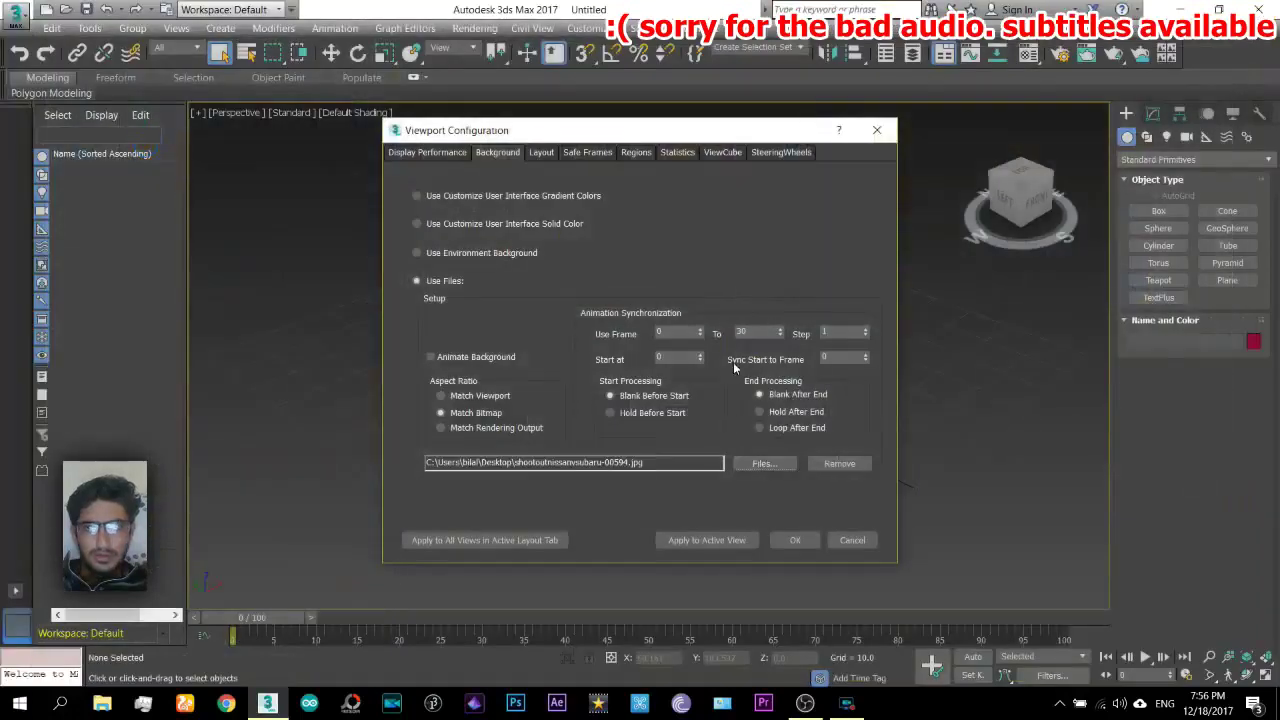
# Apply the photo background and orbit the view toward the photo's ground angle.
pyautogui.click(810, 541)
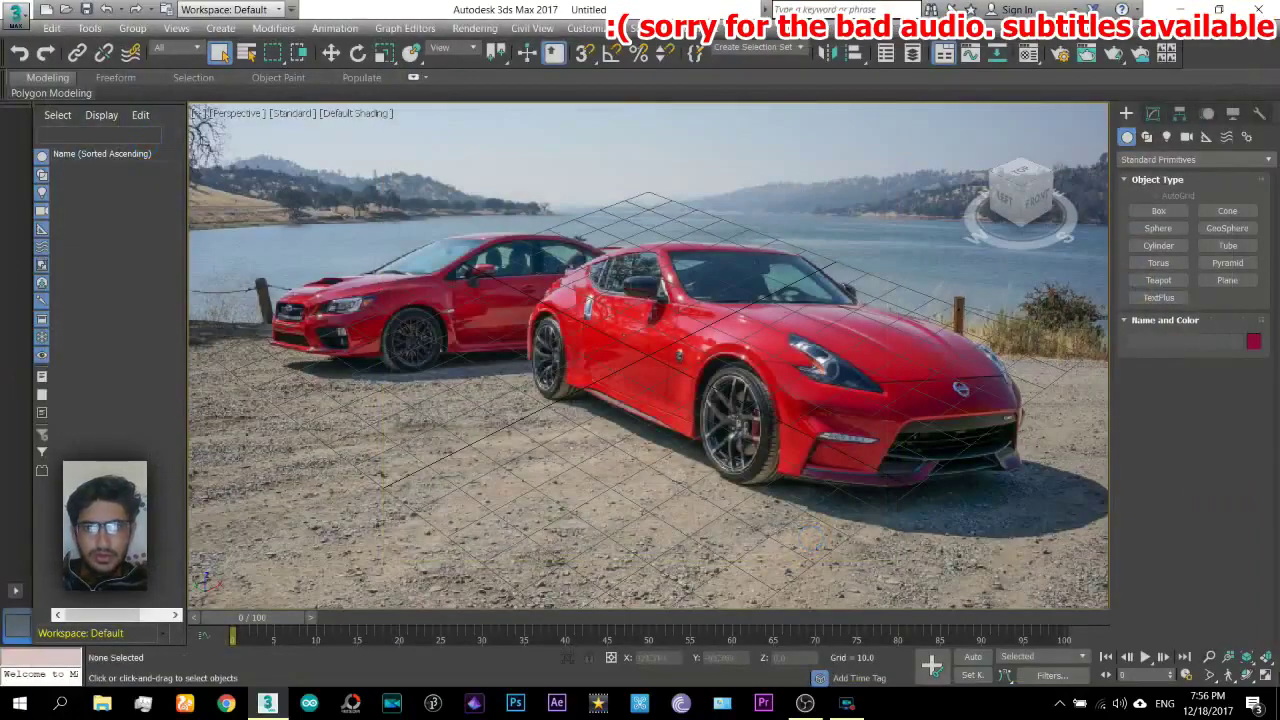
pyautogui.click(1246, 675)
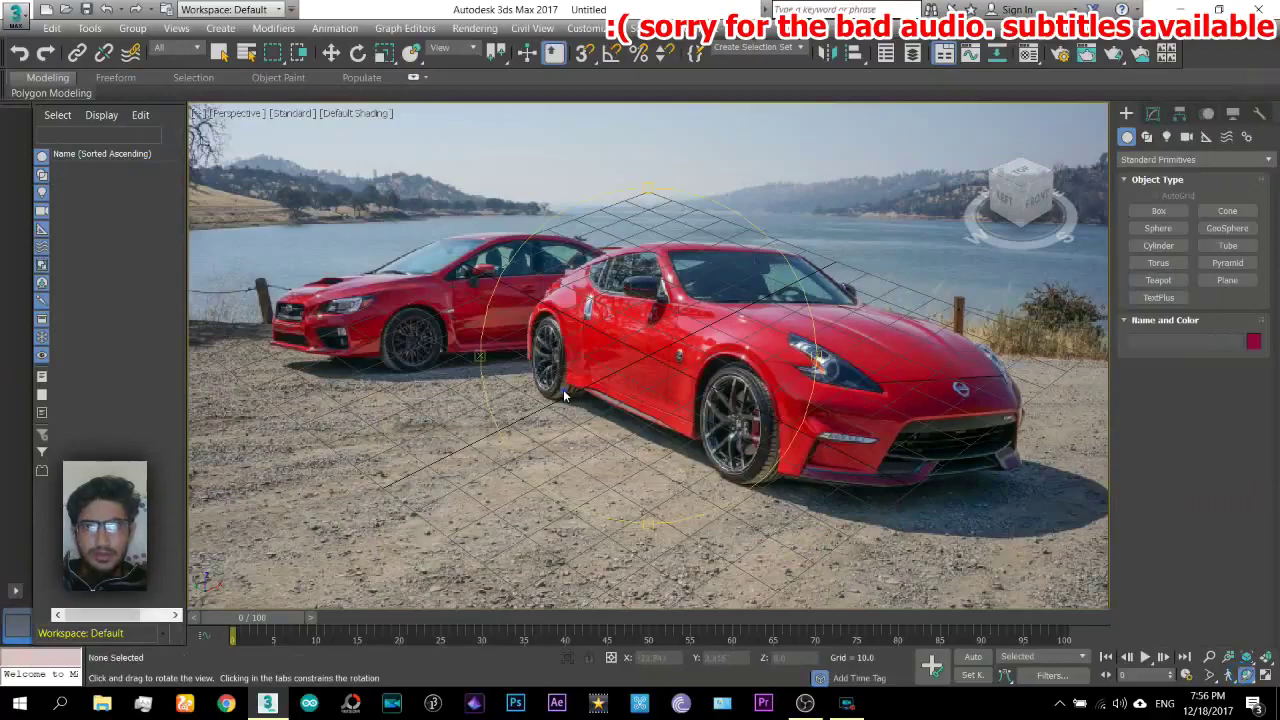
pyautogui.moveTo(565, 392); pyautogui.dragTo(894, 344)
pyautogui.moveTo(750, 360); pyautogui.dragTo(730, 428)
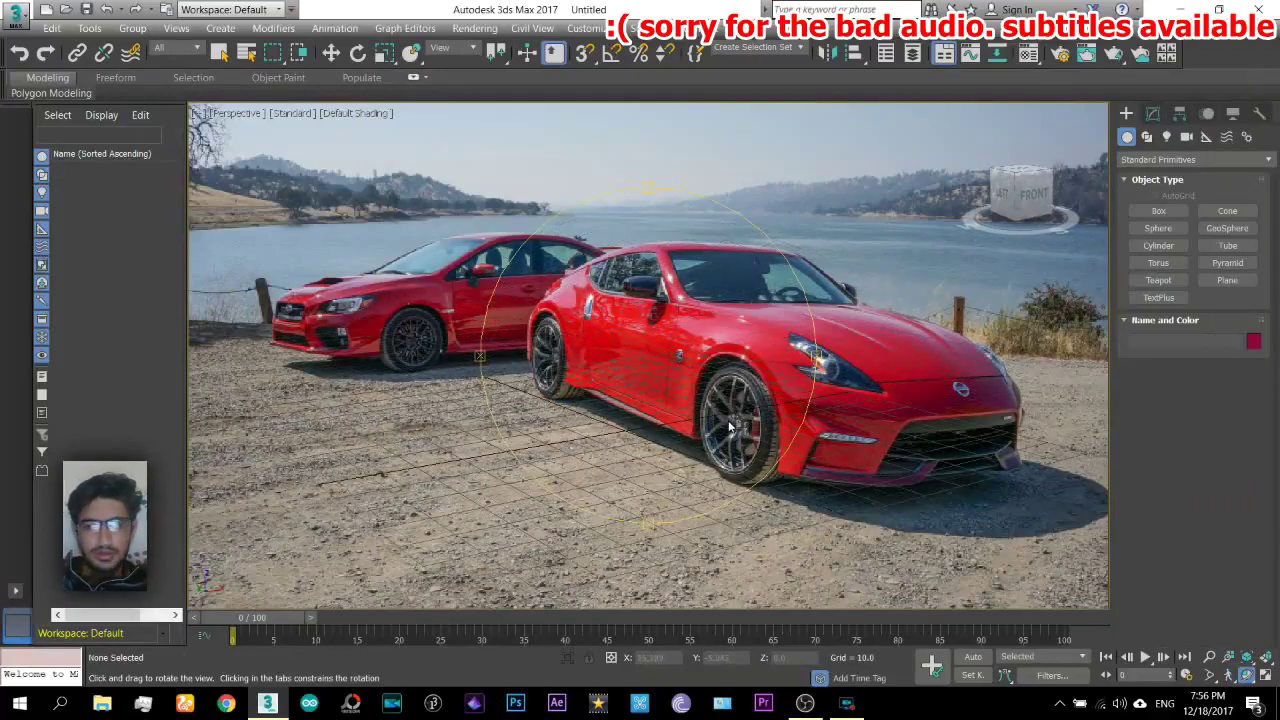
# Create target camera Camera001 aimed at the cars and view through it.
pyautogui.click(1186, 137)
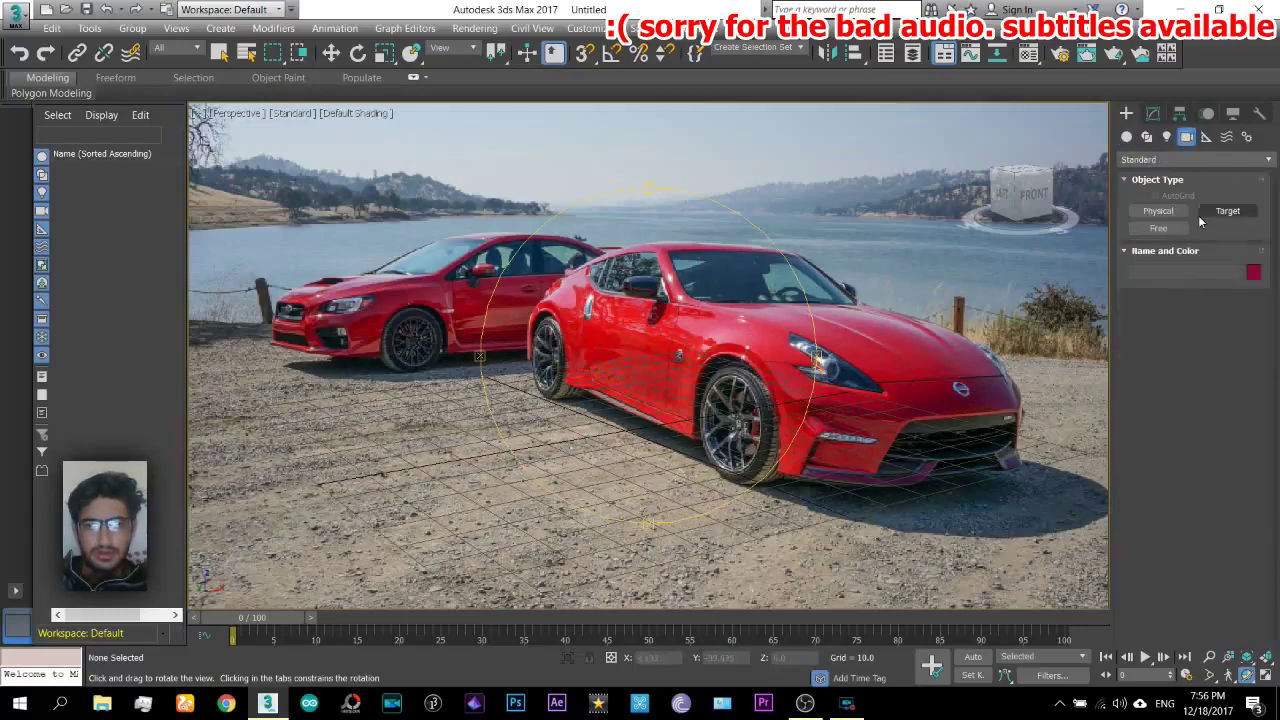
pyautogui.click(1206, 215)
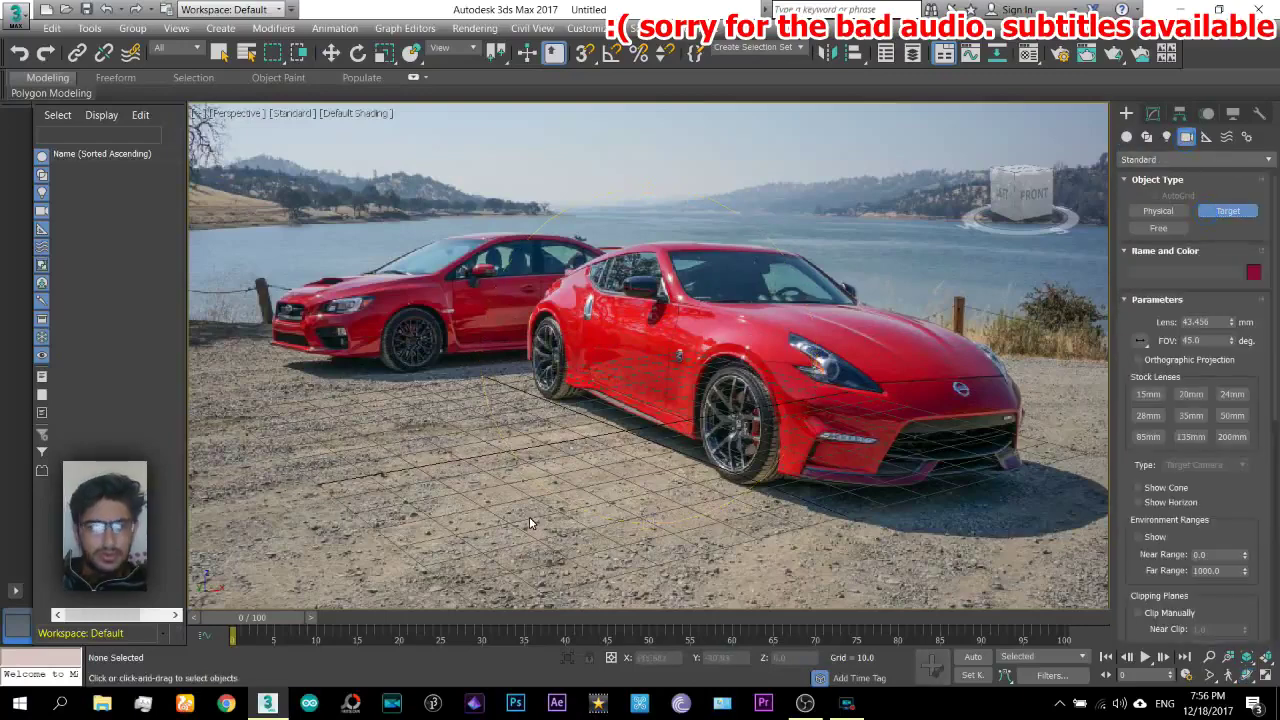
pyautogui.moveTo(755, 557); pyautogui.dragTo(558, 445)
pyautogui.rightClick(768, 552)
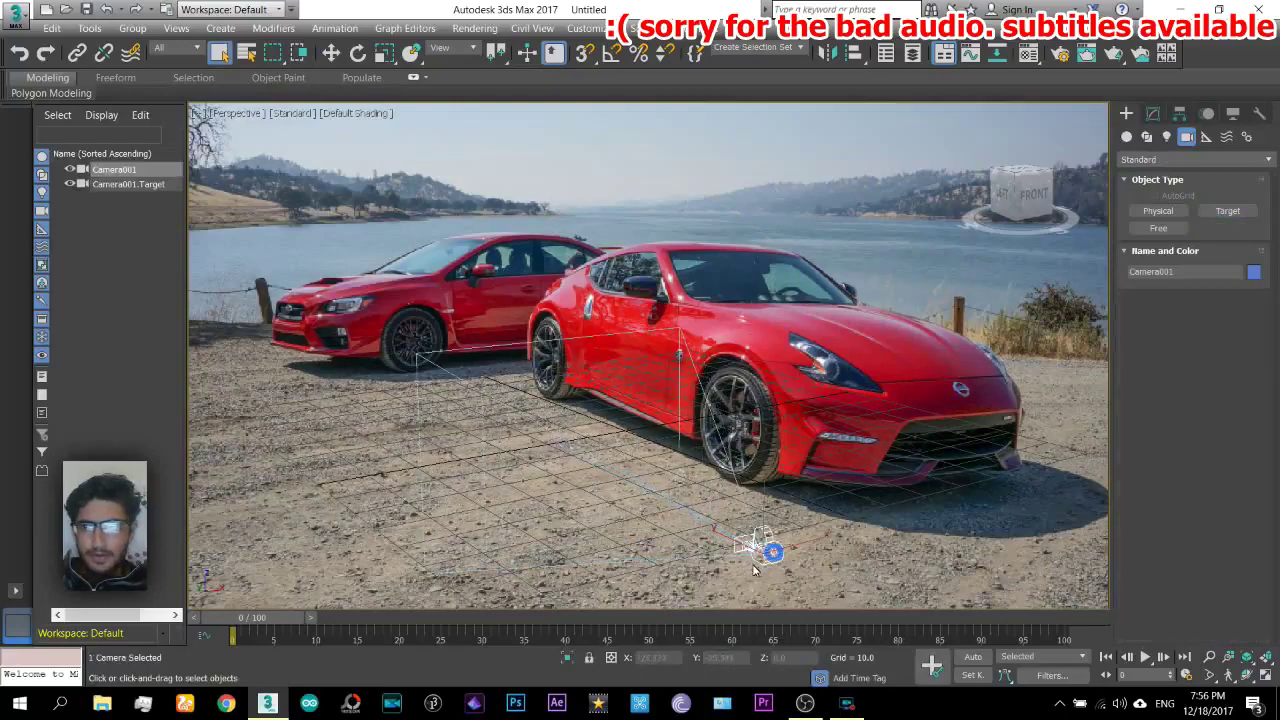
pyautogui.rightClick(743, 512)
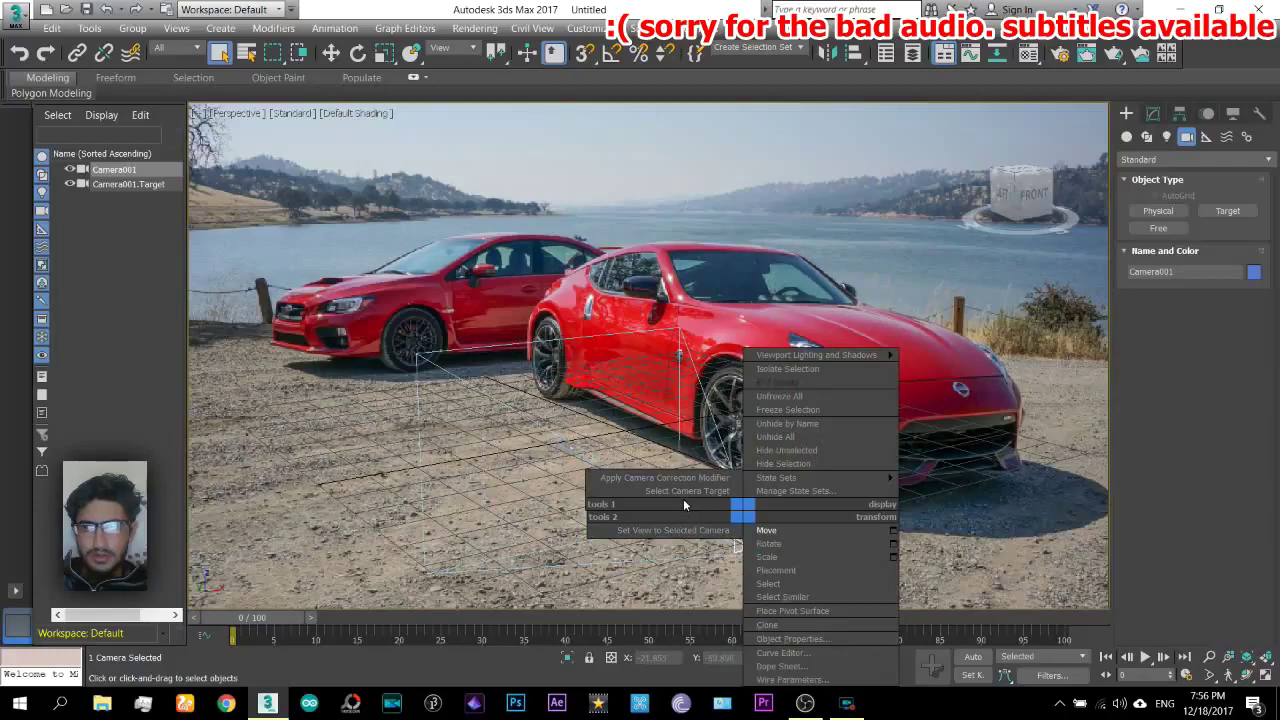
pyautogui.click(647, 541)
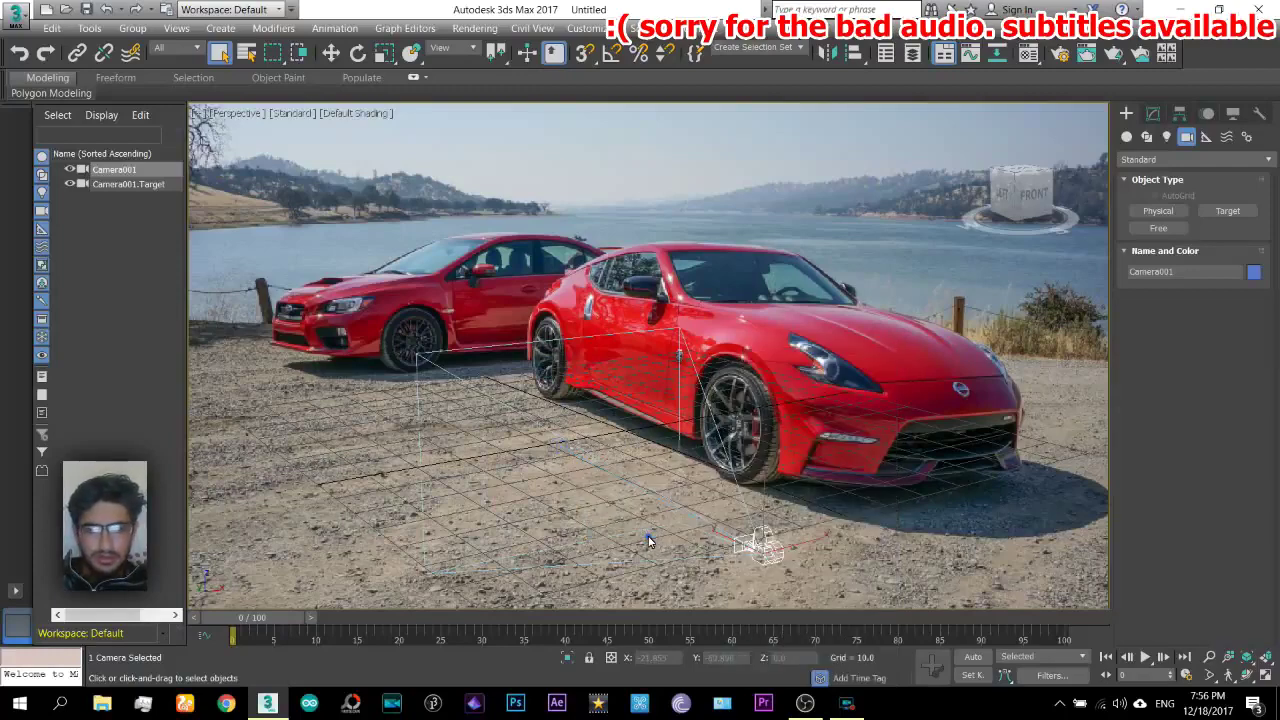
# Orbit and dolly Camera001 until the grid lies flat on the gravel beneath the cars.
pyautogui.click(1247, 677)
pyautogui.moveTo(652, 360); pyautogui.dragTo(889, 523)
pyautogui.click(1209, 657)
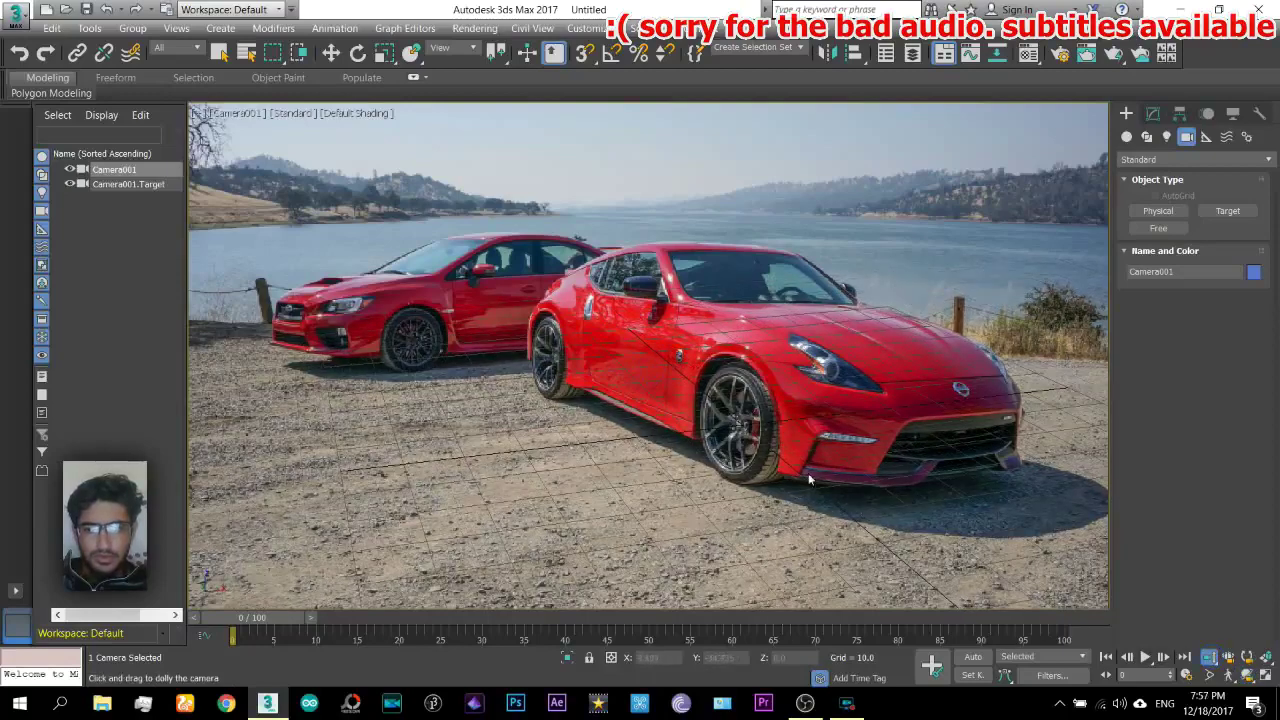
pyautogui.moveTo(757, 467); pyautogui.dragTo(757, 460)
pyautogui.click(1247, 677)
pyautogui.moveTo(731, 397)
pyautogui.mouseDown()
pyautogui.moveTo(614, 440)
pyautogui.moveTo(594, 466)
pyautogui.moveTo(609, 471)
pyautogui.moveTo(643, 424)
pyautogui.moveTo(648, 437)
pyautogui.moveTo(656, 428)
pyautogui.mouseUp()
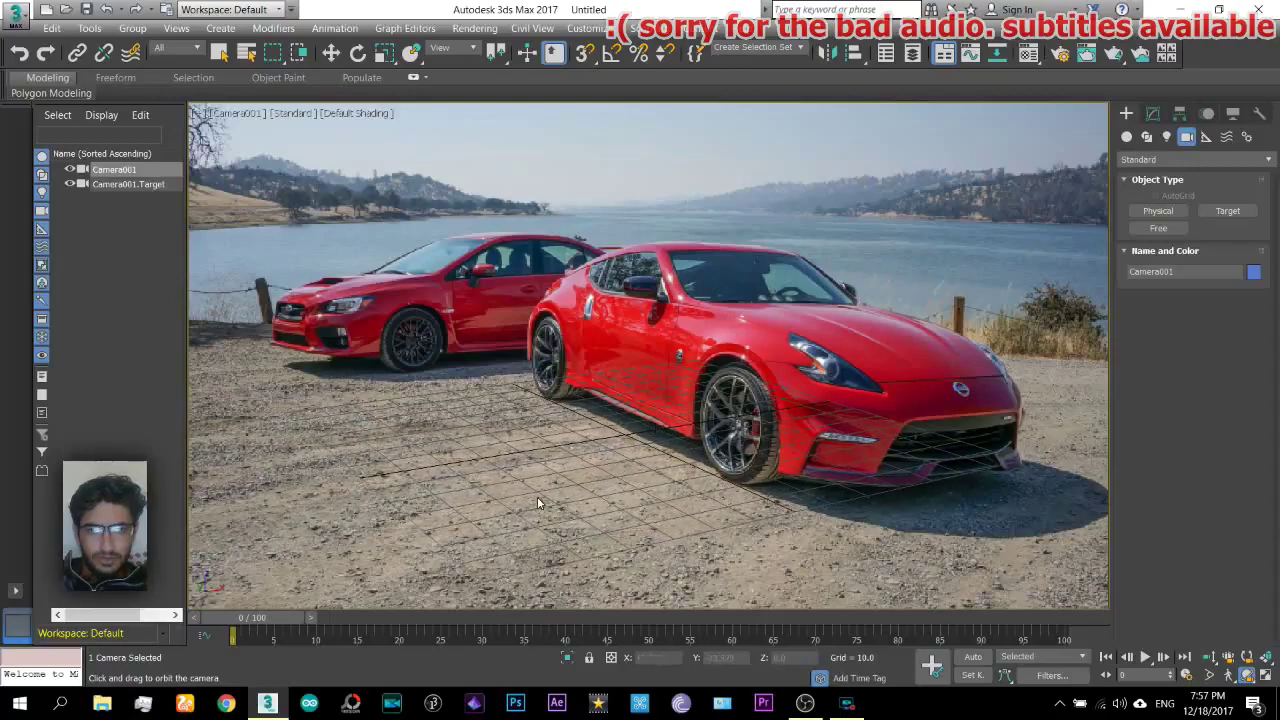
pyautogui.rightClick(944, 527)
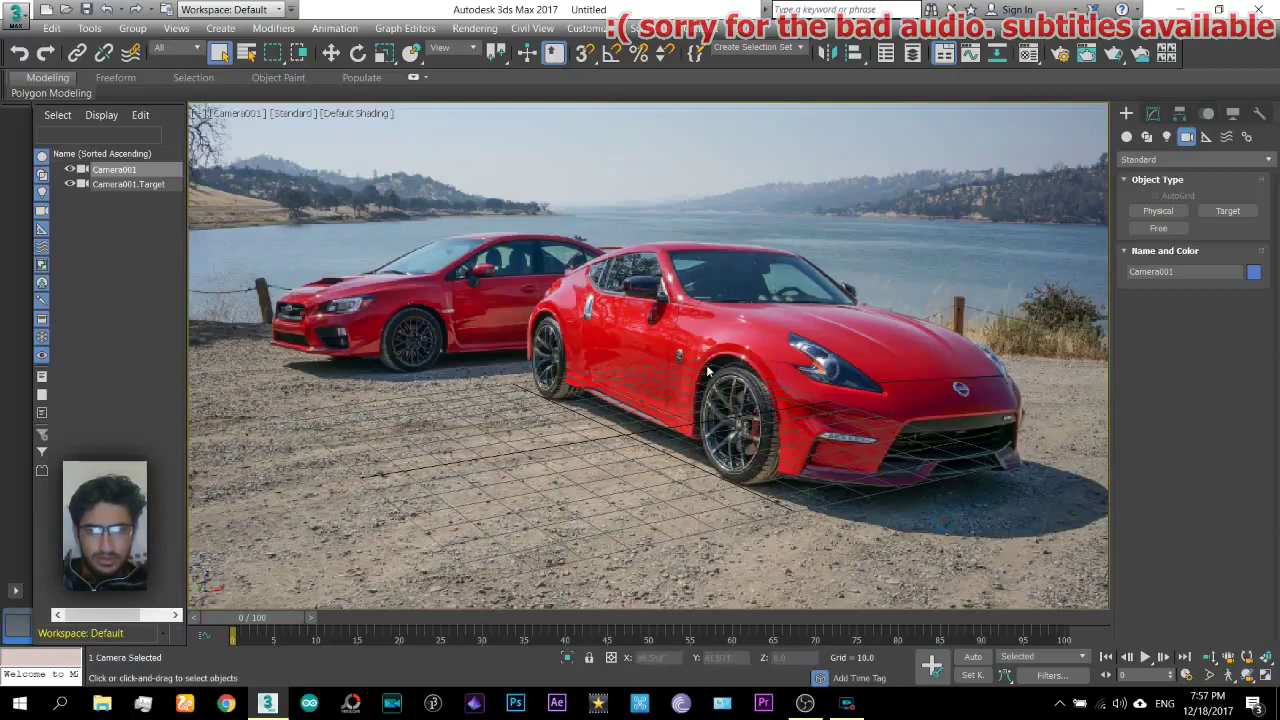
# Open the Environment and Effects settings and move the window aside.
pyautogui.click(474, 28)
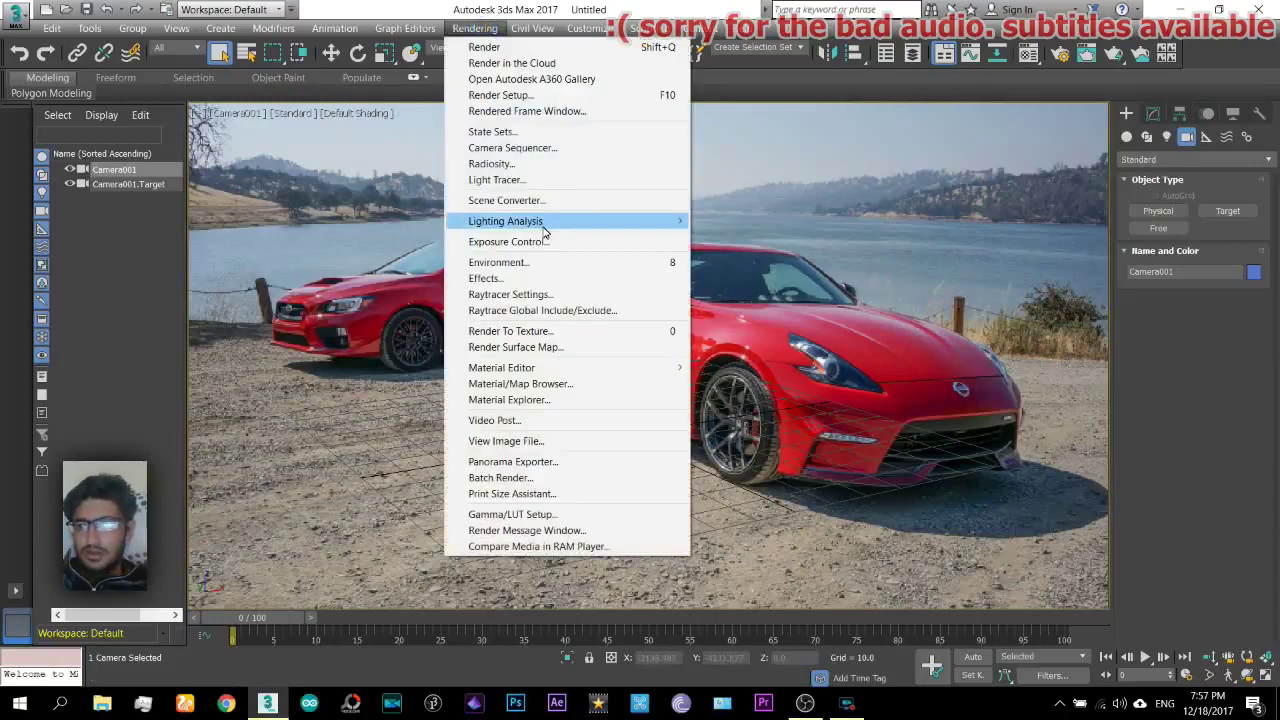
pyautogui.click(503, 261)
pyautogui.moveTo(459, 158); pyautogui.dragTo(939, 94)
# Set the environment map to a Bitmap of shootoutnissanvsubaru-00594.jpg from the Desktop.
pyautogui.click(944, 180)
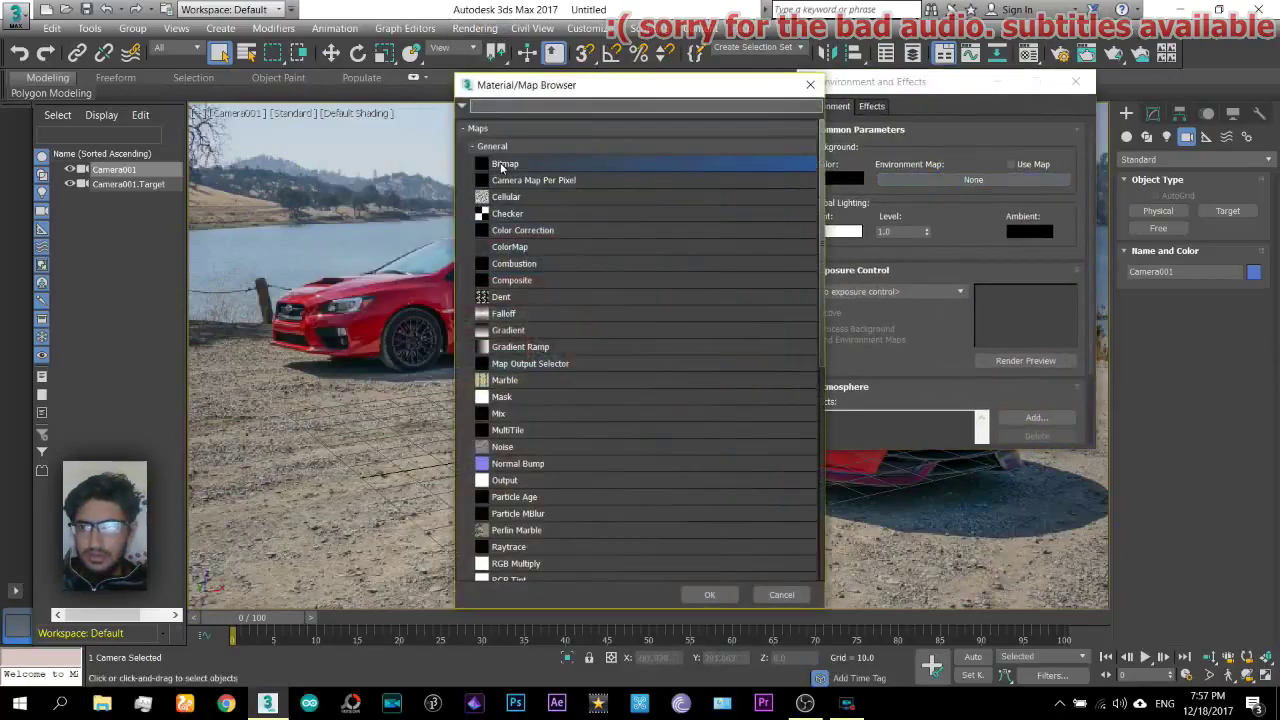
pyautogui.doubleClick(503, 164)
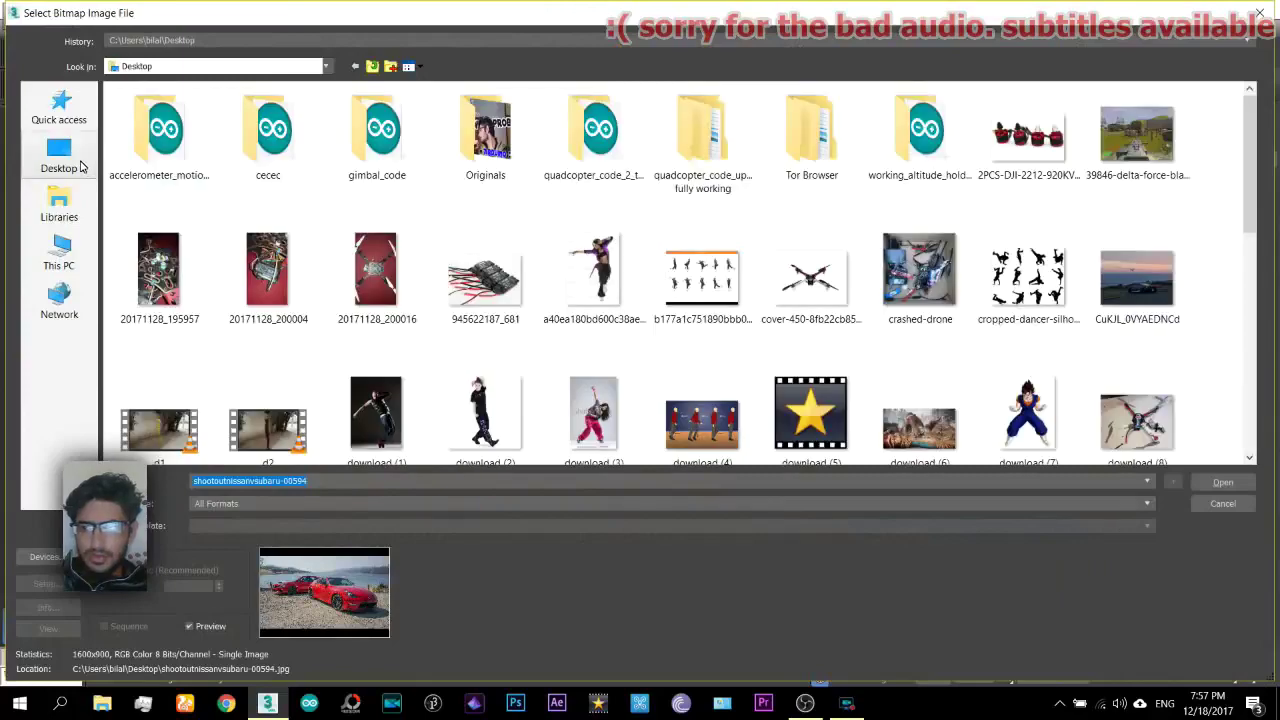
pyautogui.click(60, 156)
pyautogui.scroll(-10, 1248, 218)
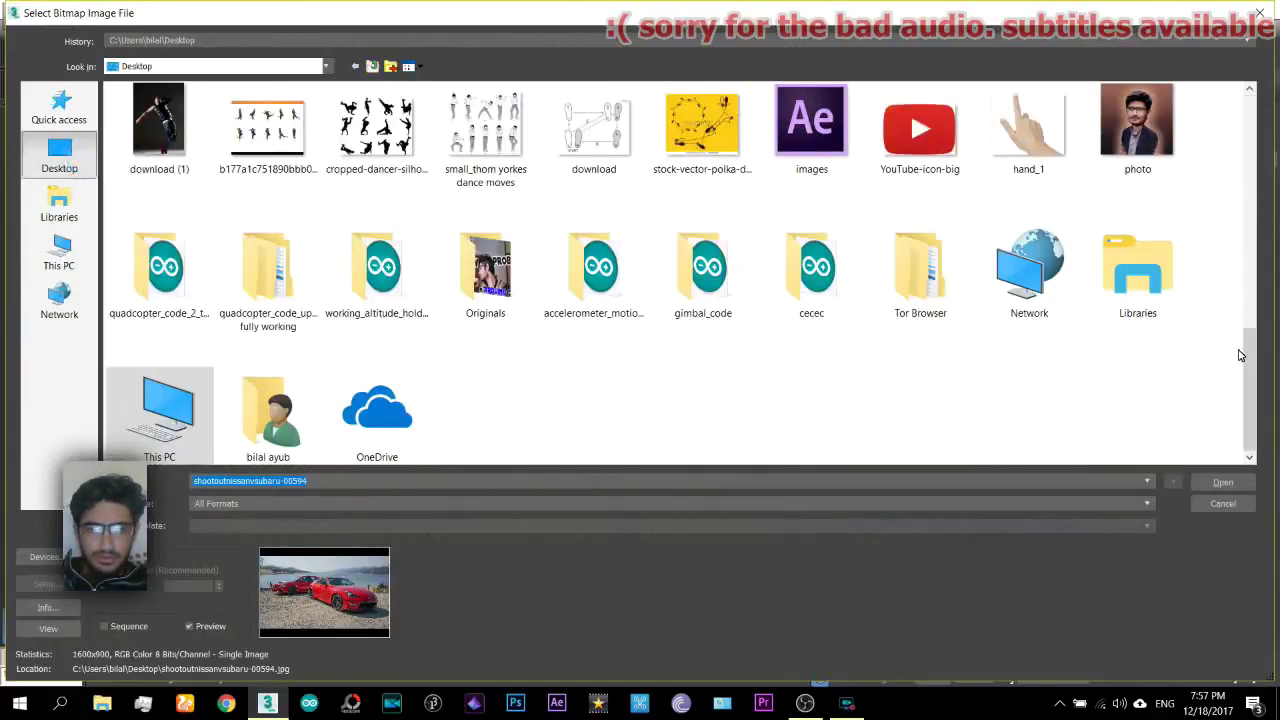
pyautogui.moveTo(1243, 357); pyautogui.dragTo(1246, 123)
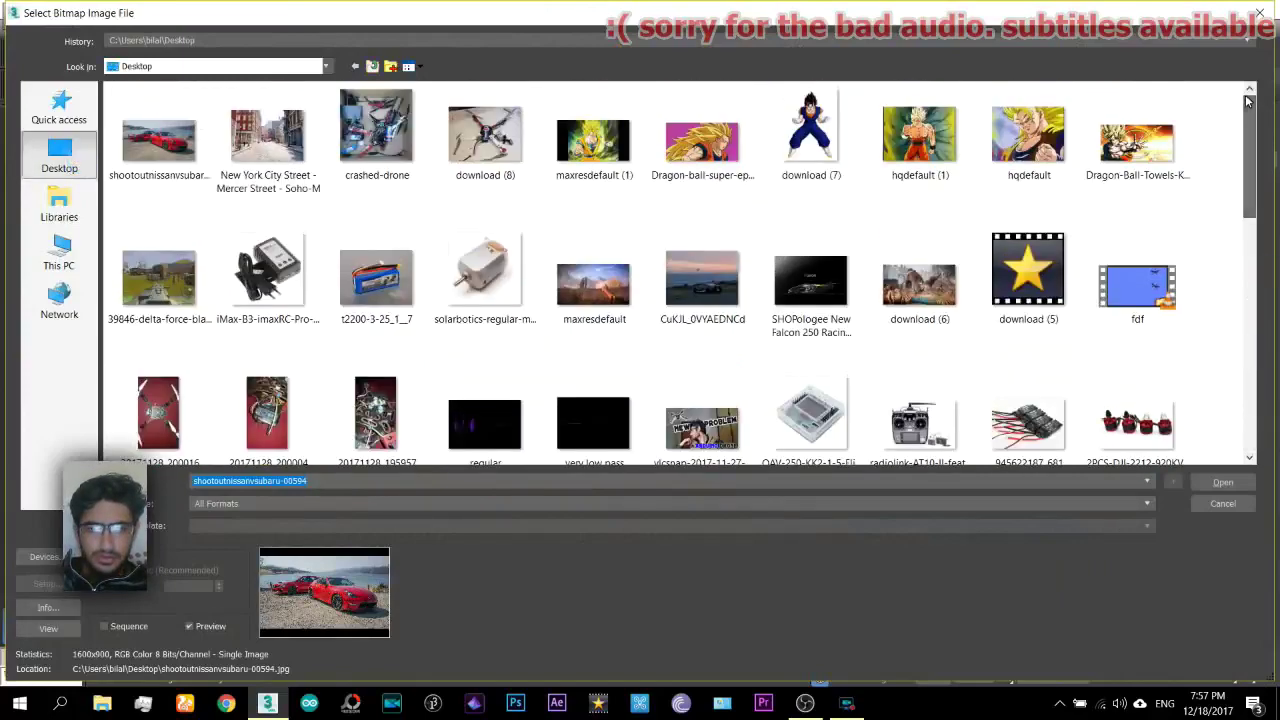
pyautogui.click(175, 148)
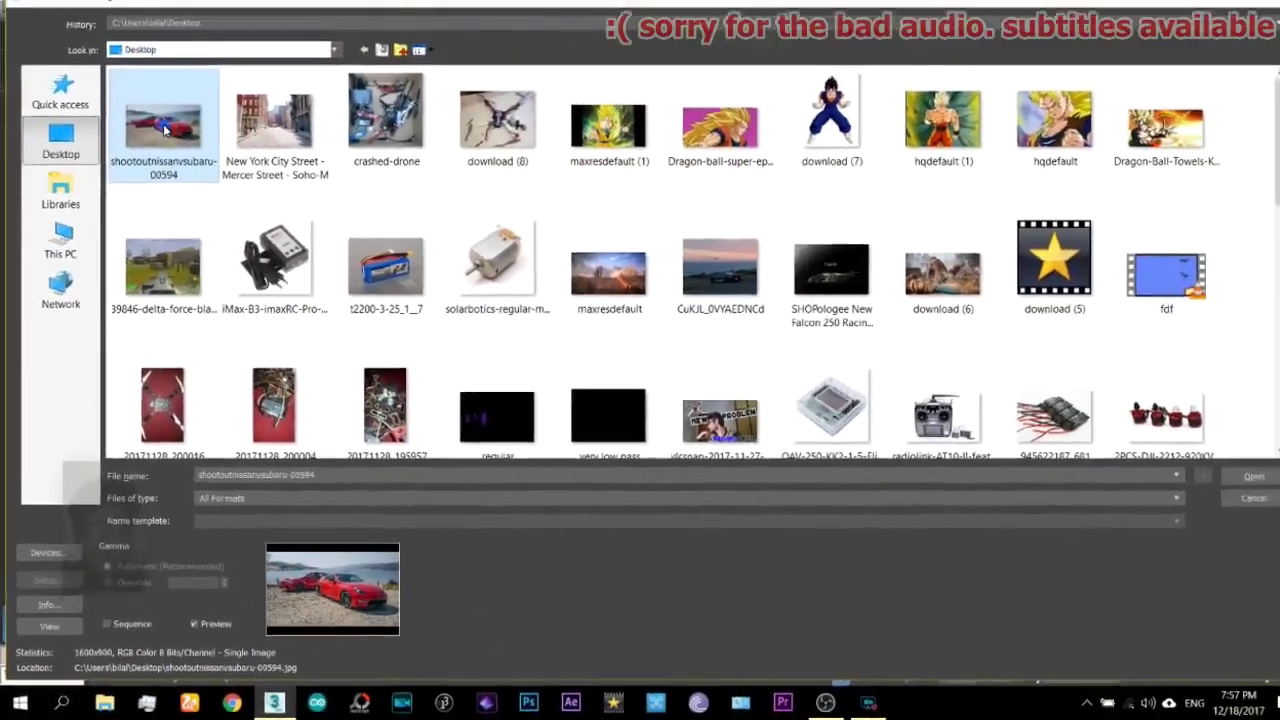
pyautogui.click(1171, 491)
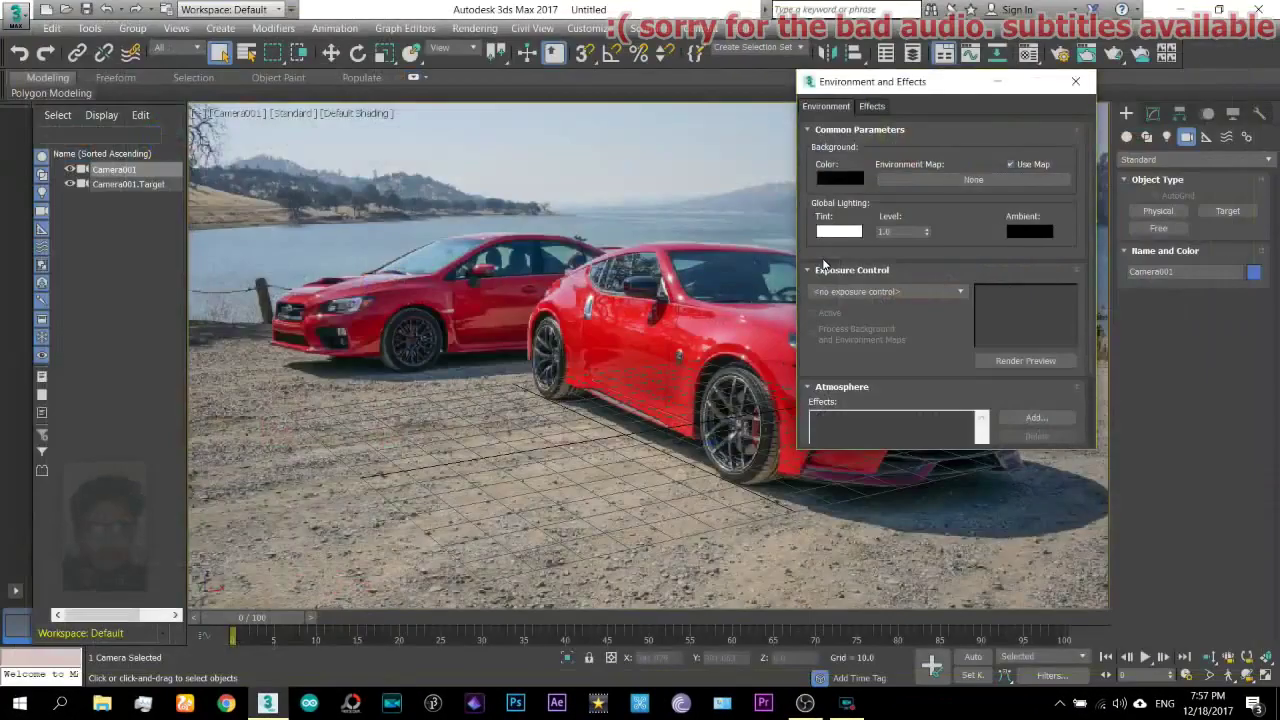
# In Render Setup's Common tab, set the output size to 1600 × 900 (aspect 1.778).
pyautogui.click(474, 28)
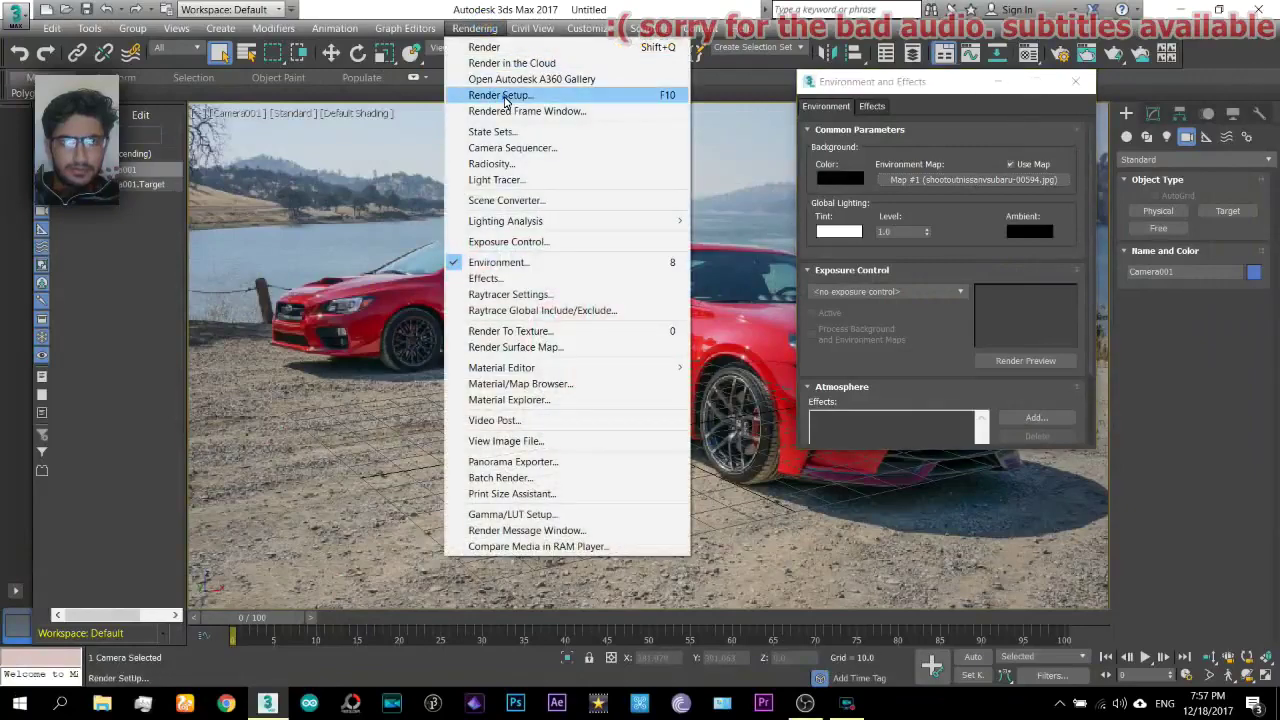
pyautogui.click(506, 97)
pyautogui.moveTo(910, 90); pyautogui.dragTo(506, 117)
pyautogui.scroll(-3, 510, 430)
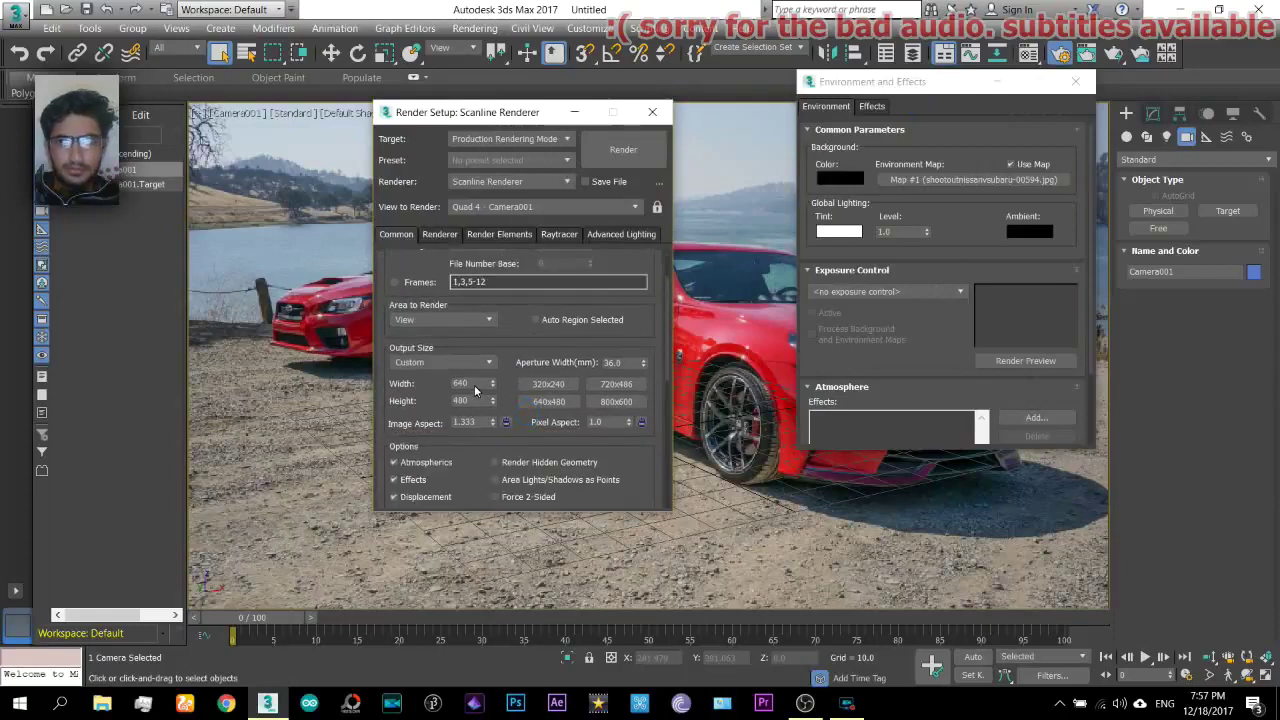
pyautogui.doubleClick(460, 384)
pyautogui.write('1500')
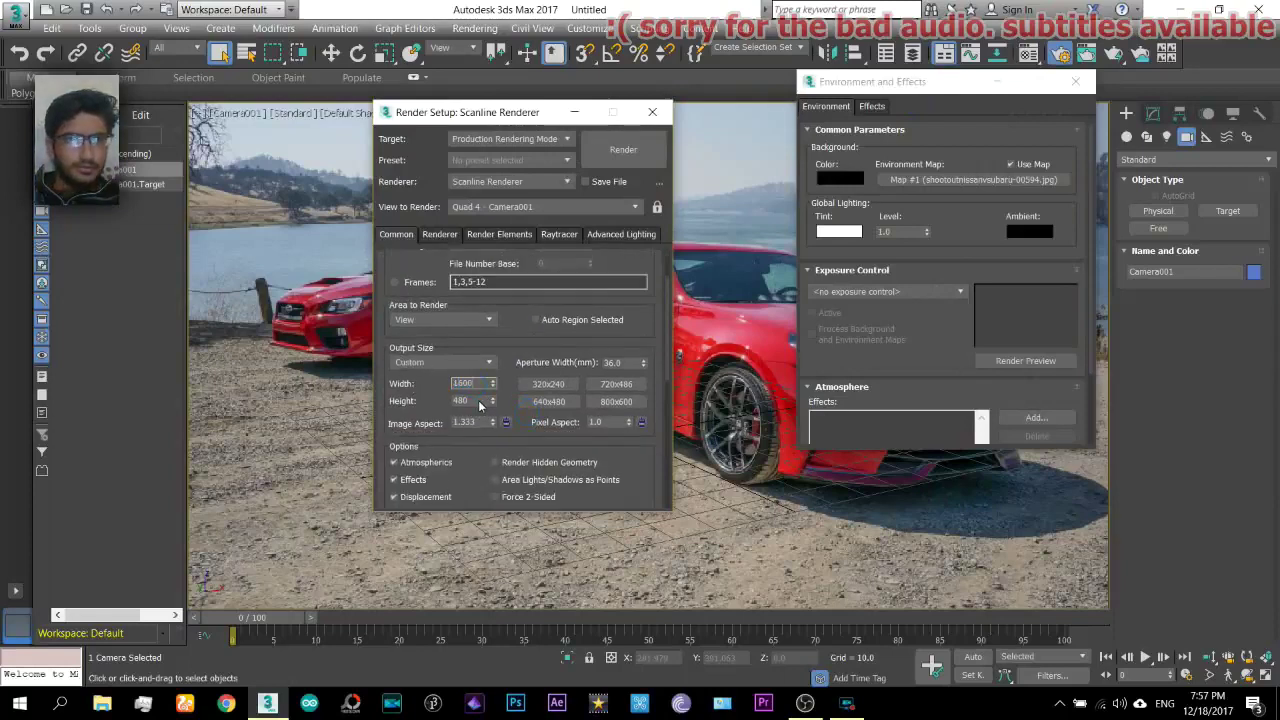
pyautogui.doubleClick(476, 401)
pyautogui.write('9000')
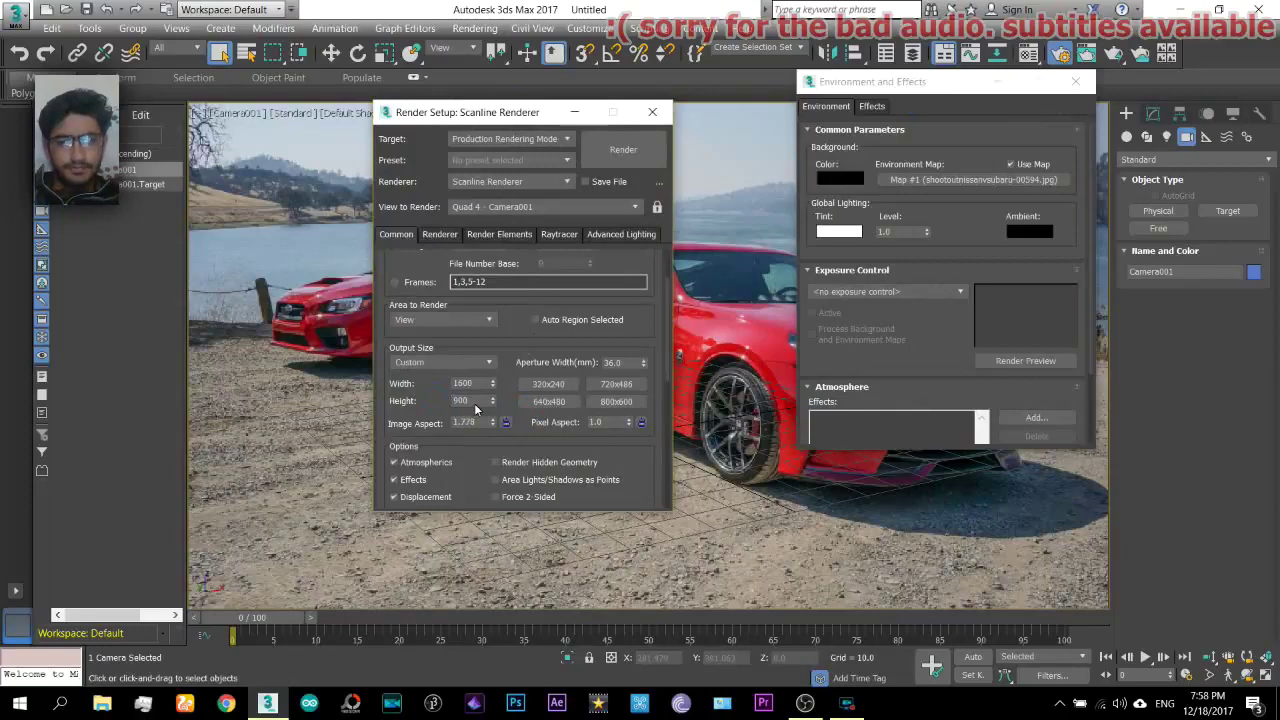
pyautogui.scroll(3, 430, 405)
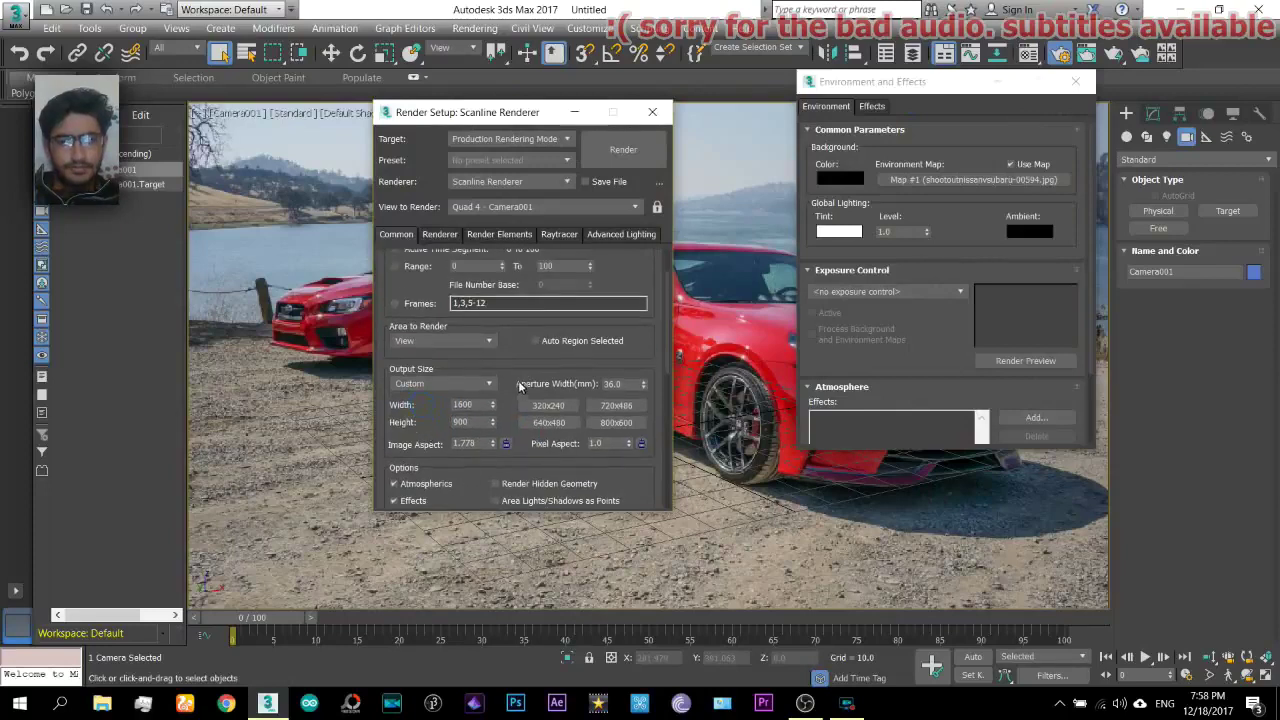
pyautogui.scroll(-5, 510, 388)
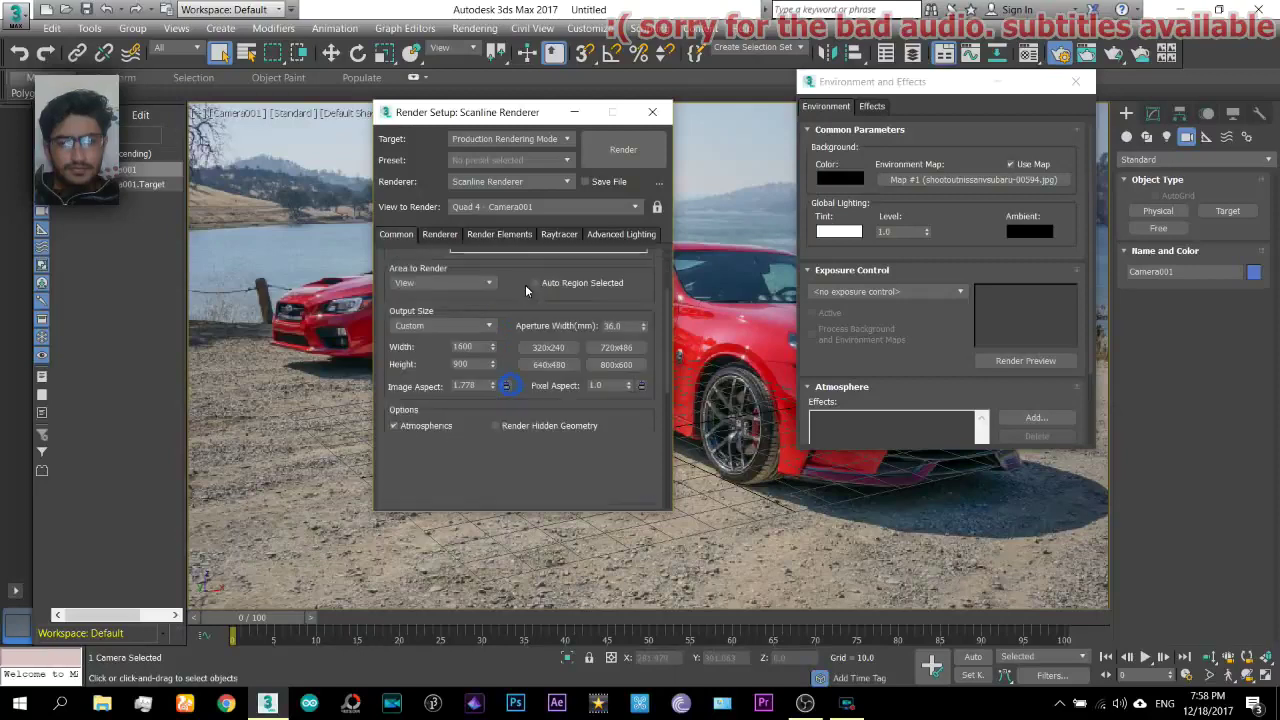
pyautogui.scroll(3, 410, 390)
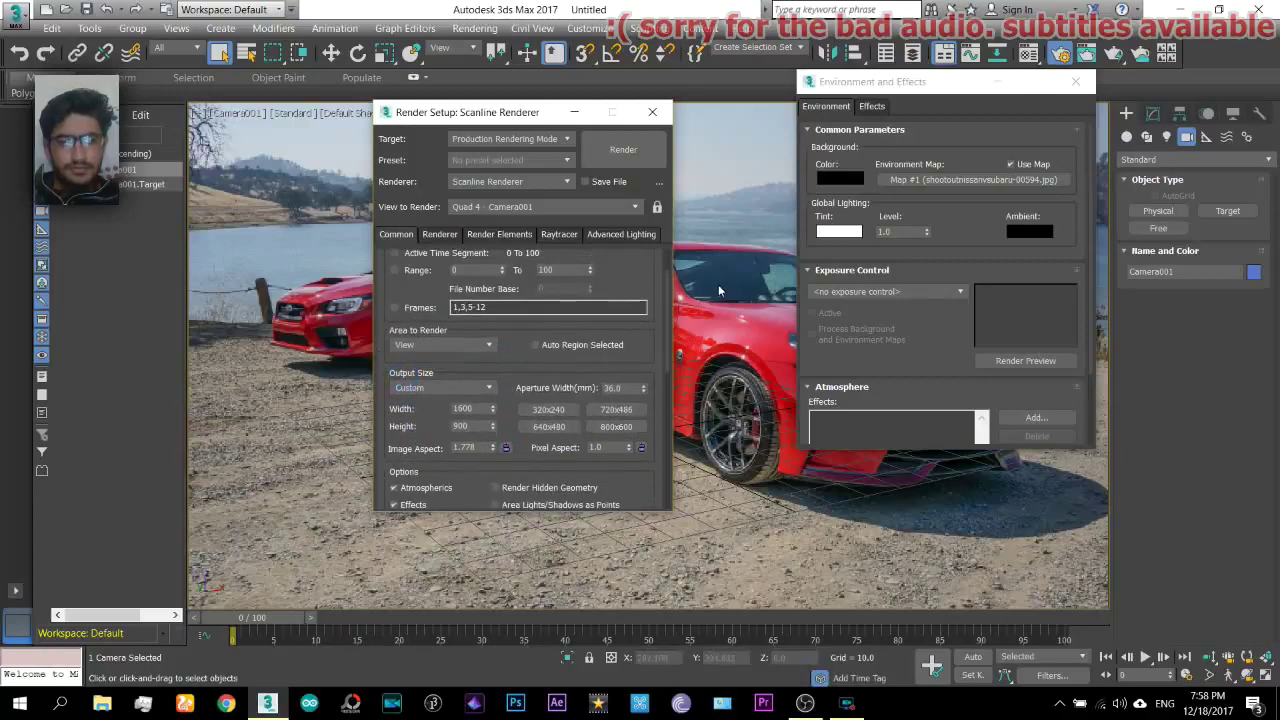
# Instance the environment map into the first Material Editor slot and set its mapping to Screen.
pyautogui.click(652, 112)
pyautogui.click(1030, 55)
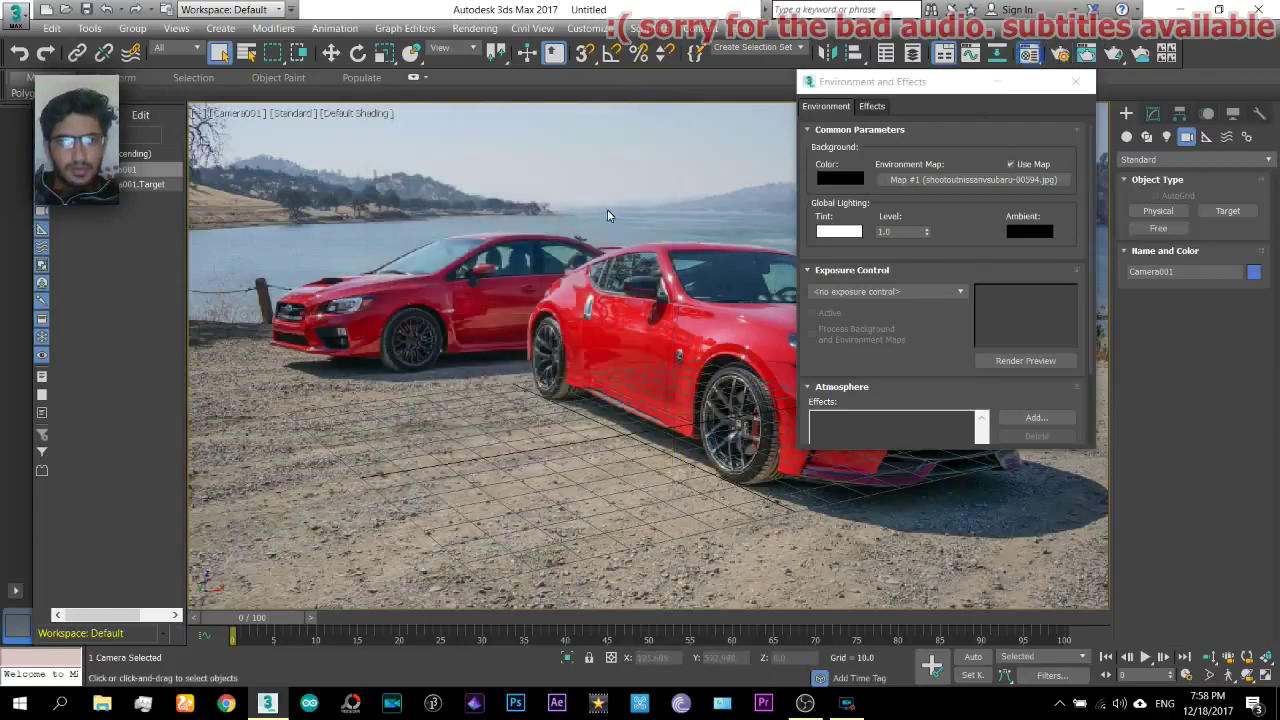
pyautogui.moveTo(858, 97); pyautogui.dragTo(382, 102)
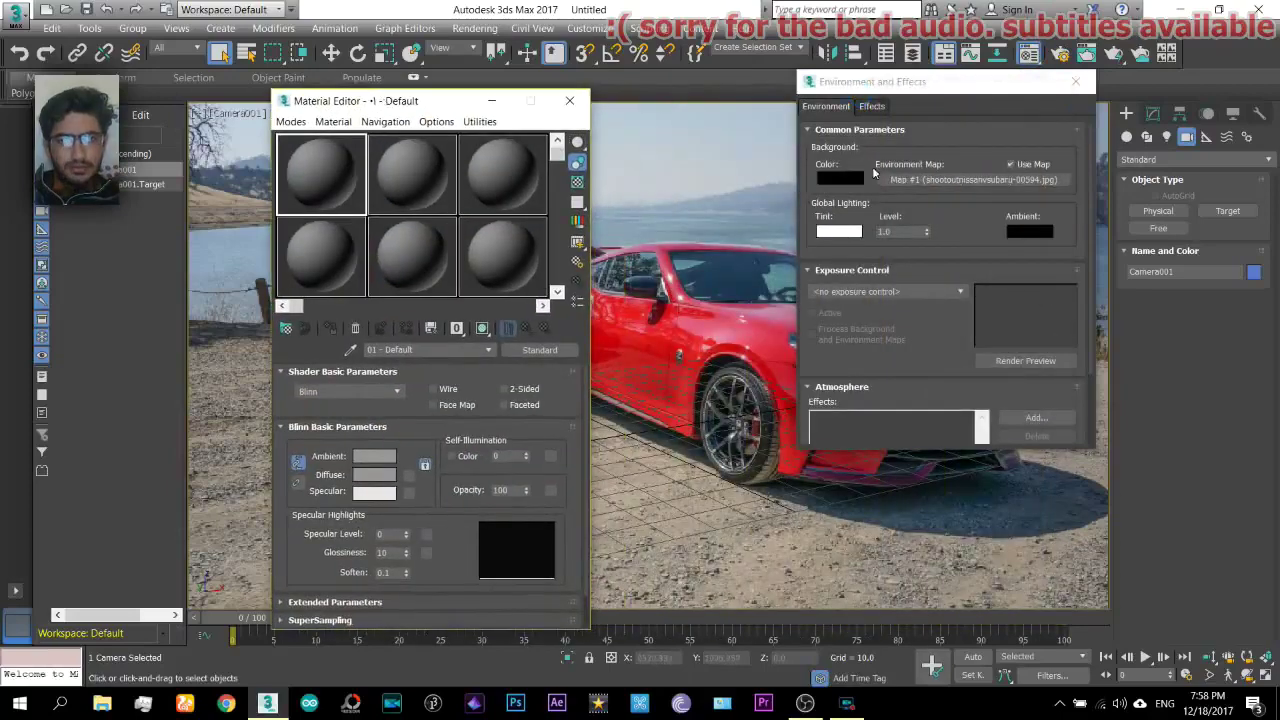
pyautogui.moveTo(954, 182); pyautogui.dragTo(413, 161)
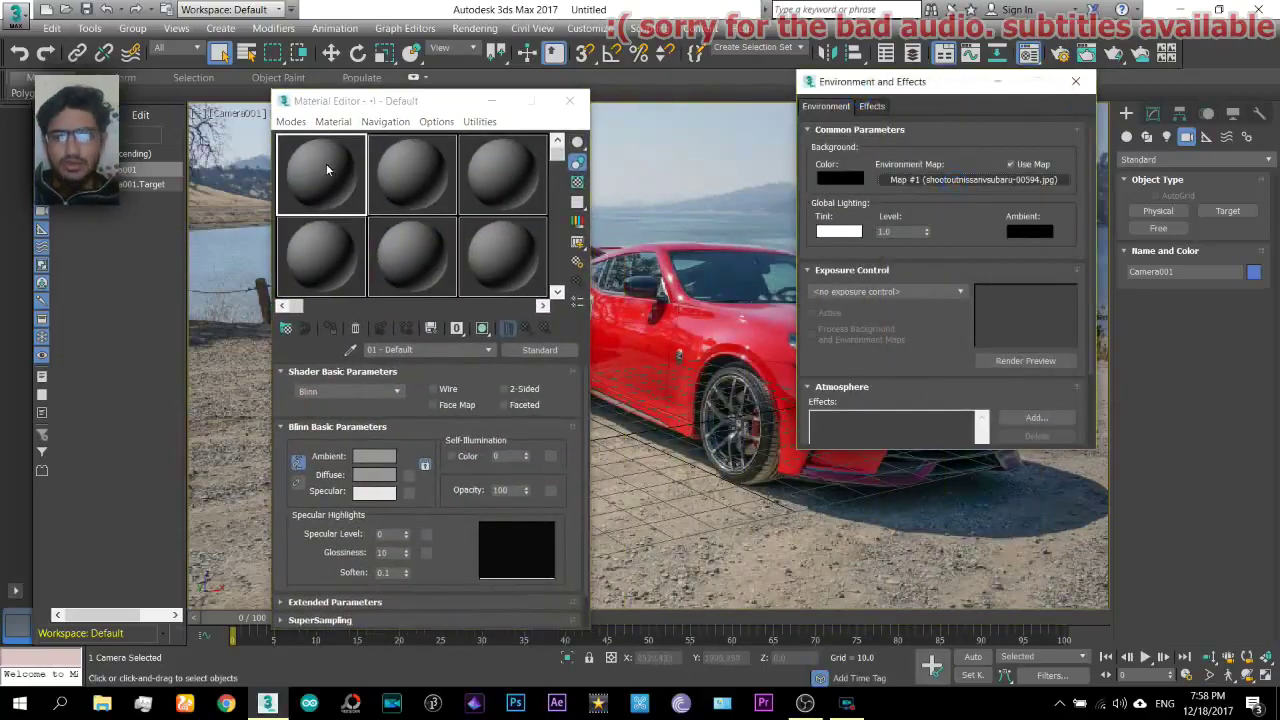
pyautogui.moveTo(326, 169); pyautogui.dragTo(326, 169)
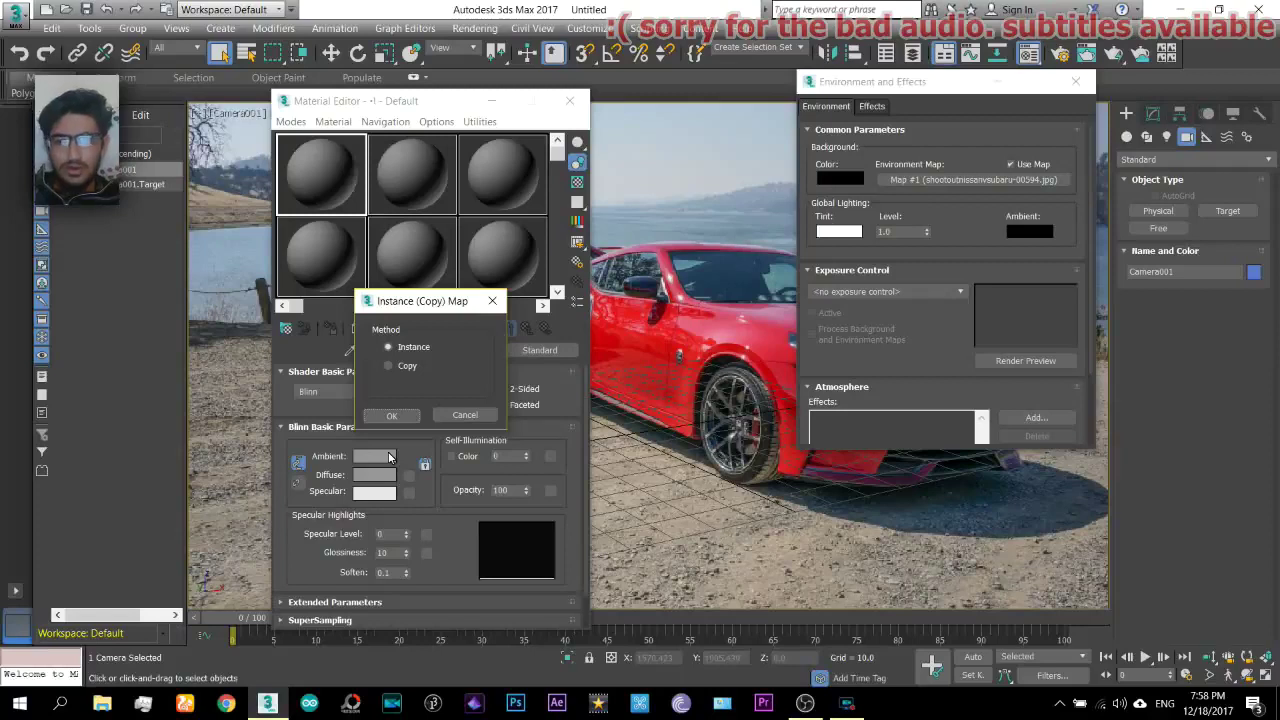
pyautogui.click(391, 415)
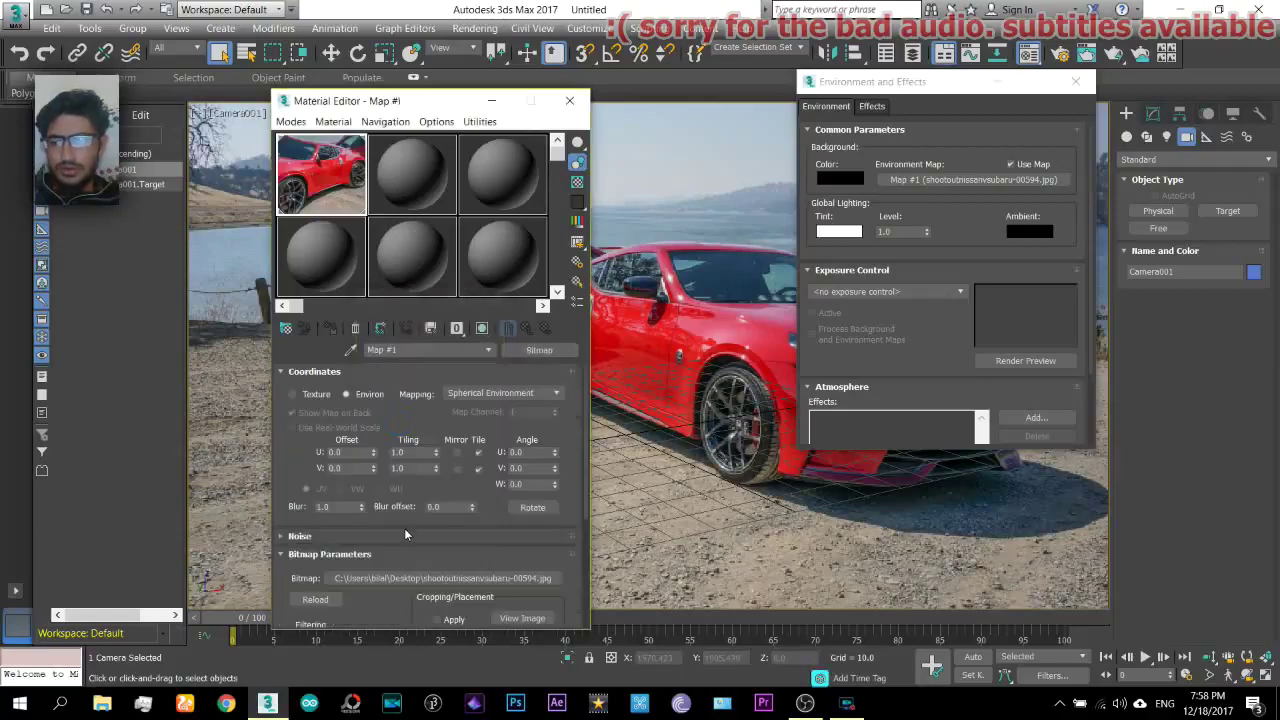
pyautogui.click(488, 394)
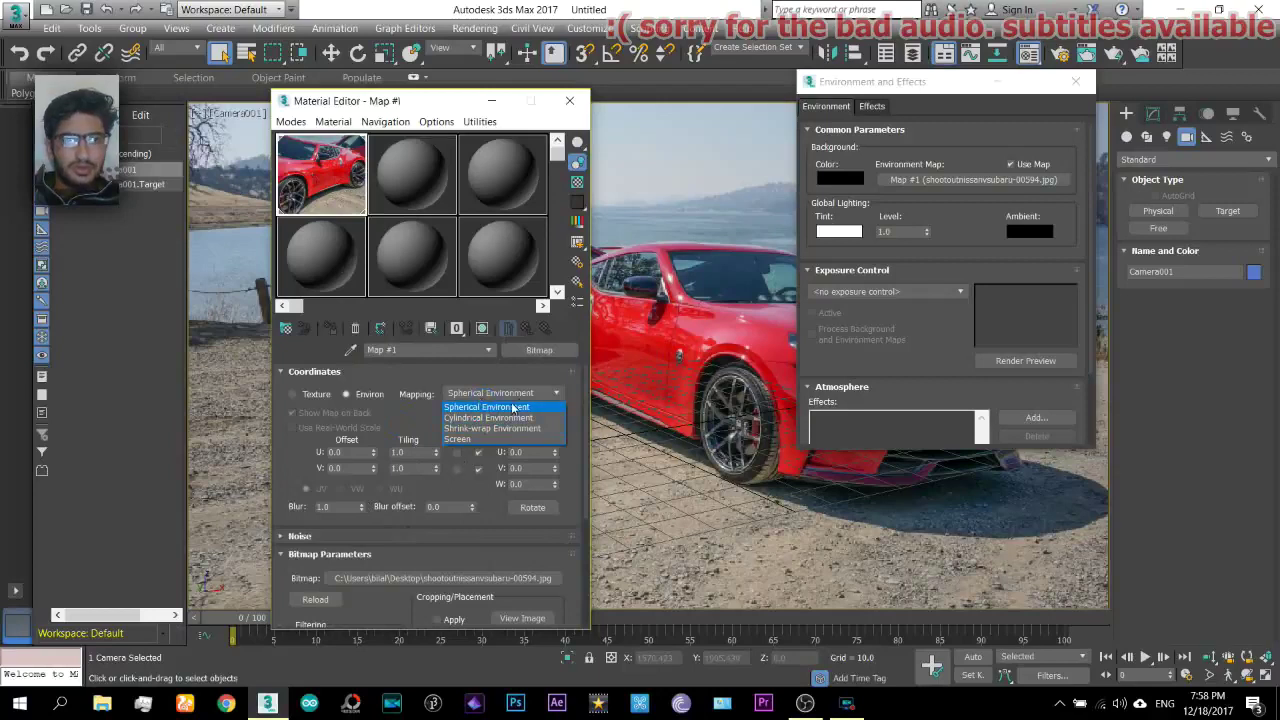
pyautogui.click(459, 440)
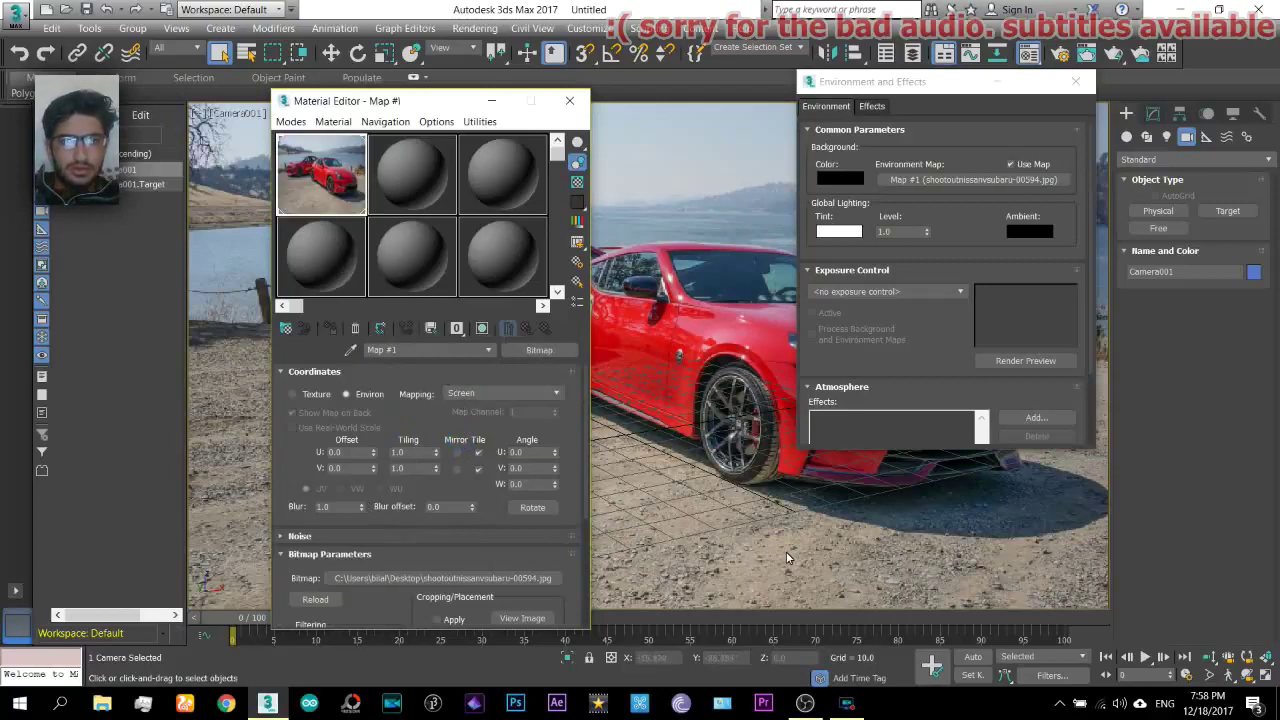
# Test-render Camera001, then close the render, Material Editor and Environment windows.
pyautogui.hotkey('shift', 'q')
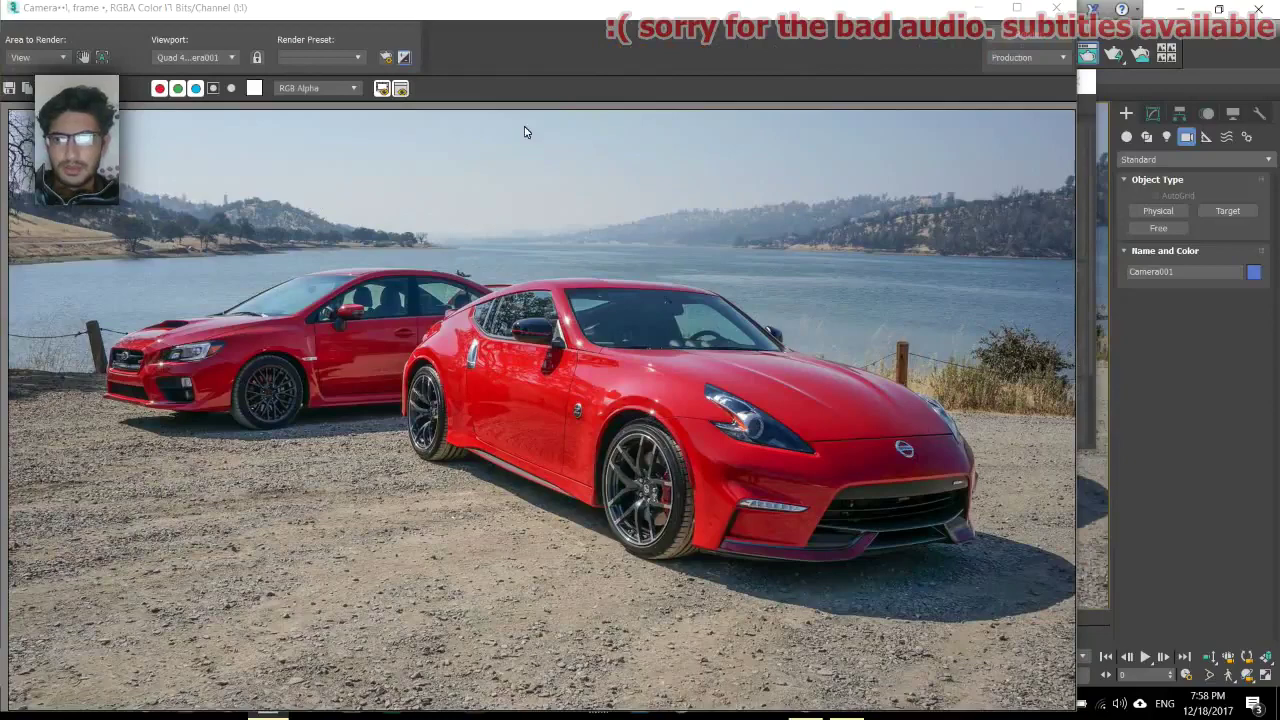
pyautogui.click(1057, 8)
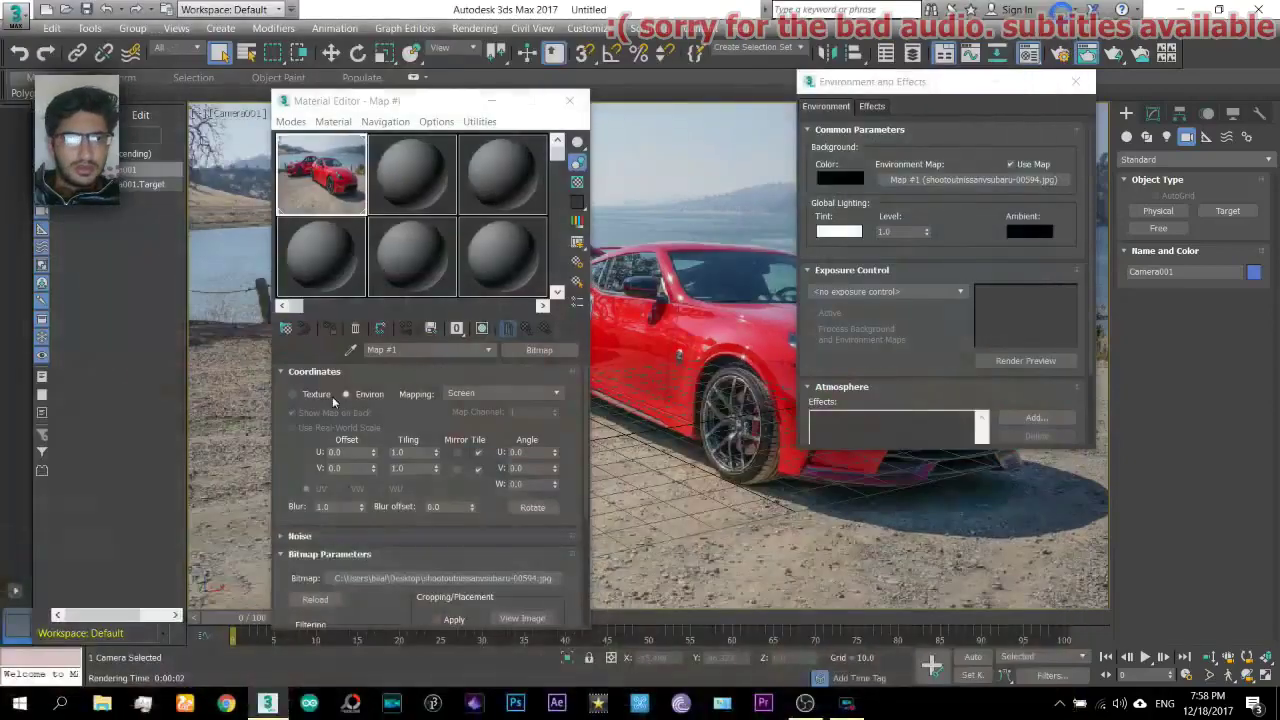
pyautogui.click(569, 101)
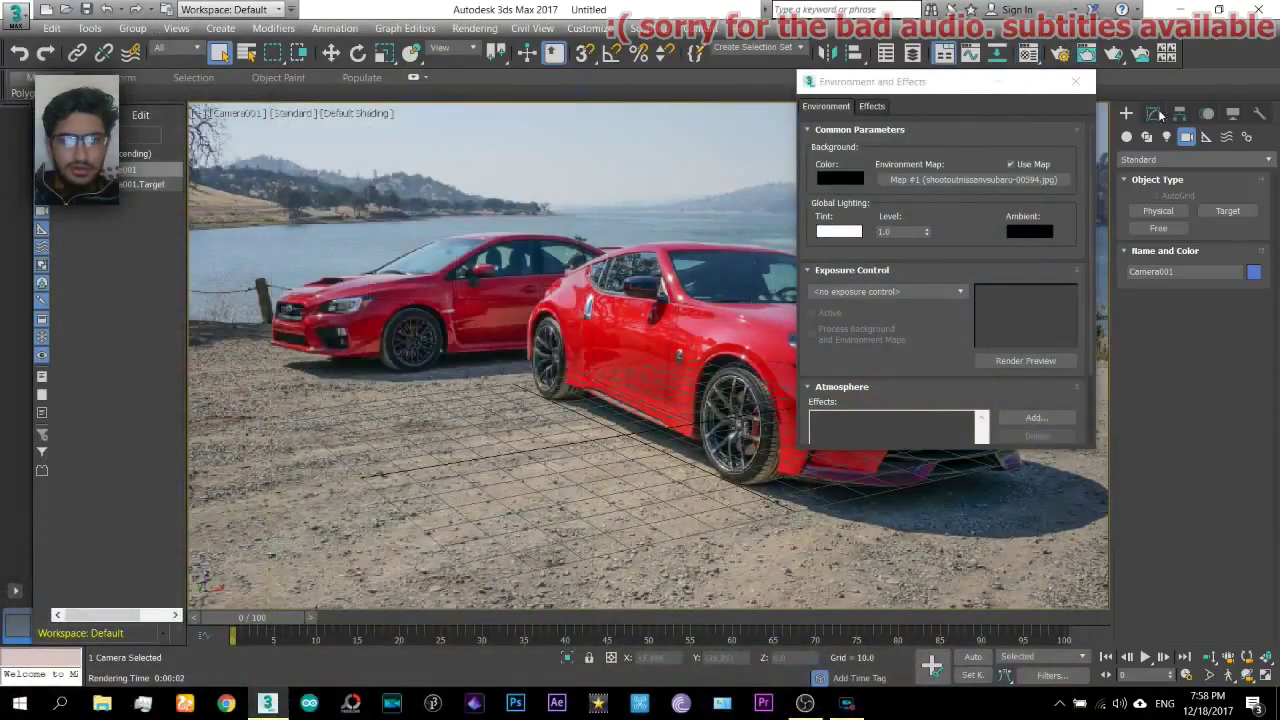
pyautogui.click(1076, 83)
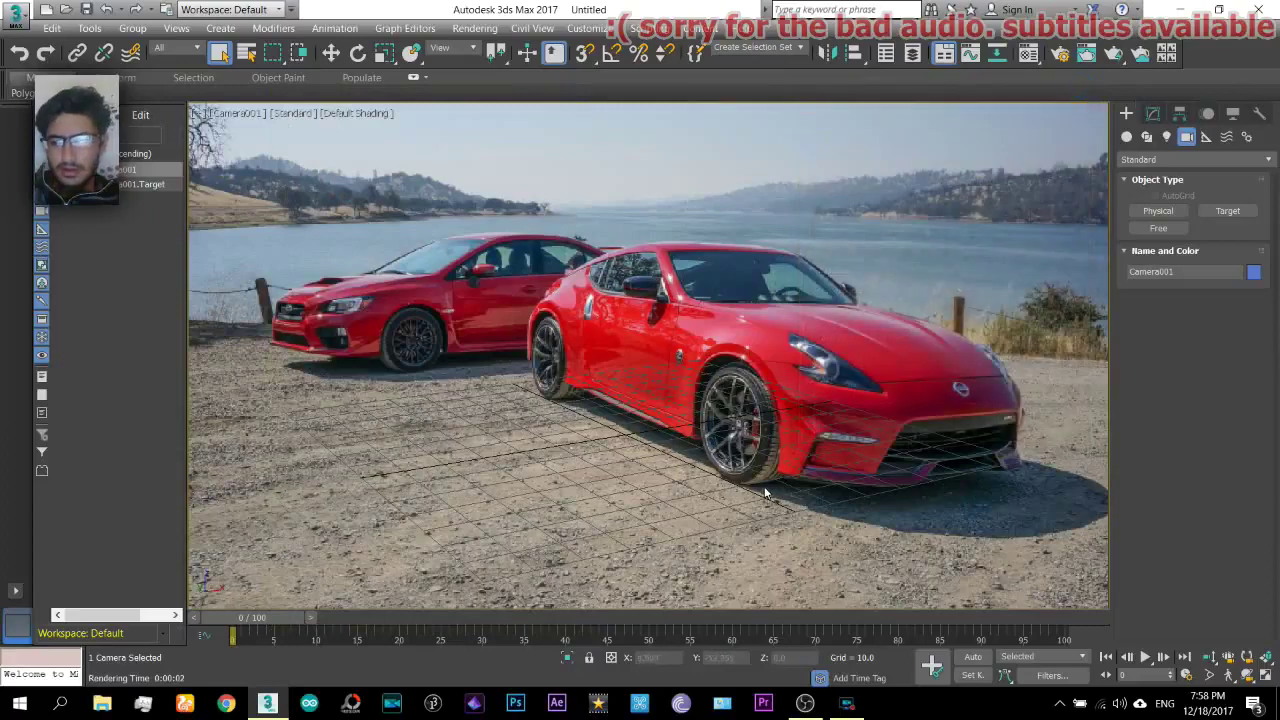
# Create GeoSphere001 (radius about 22.966, 4 segments) on the gravel left of the cars.
pyautogui.click(1126, 137)
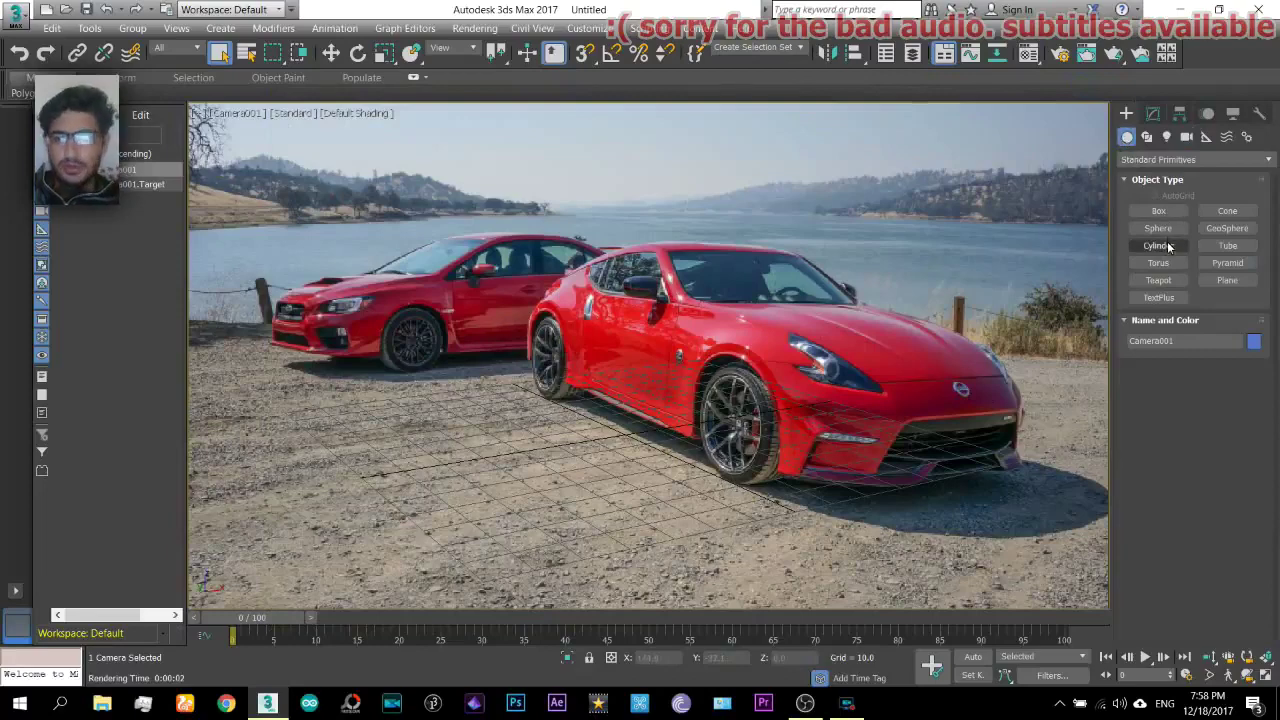
pyautogui.click(1222, 229)
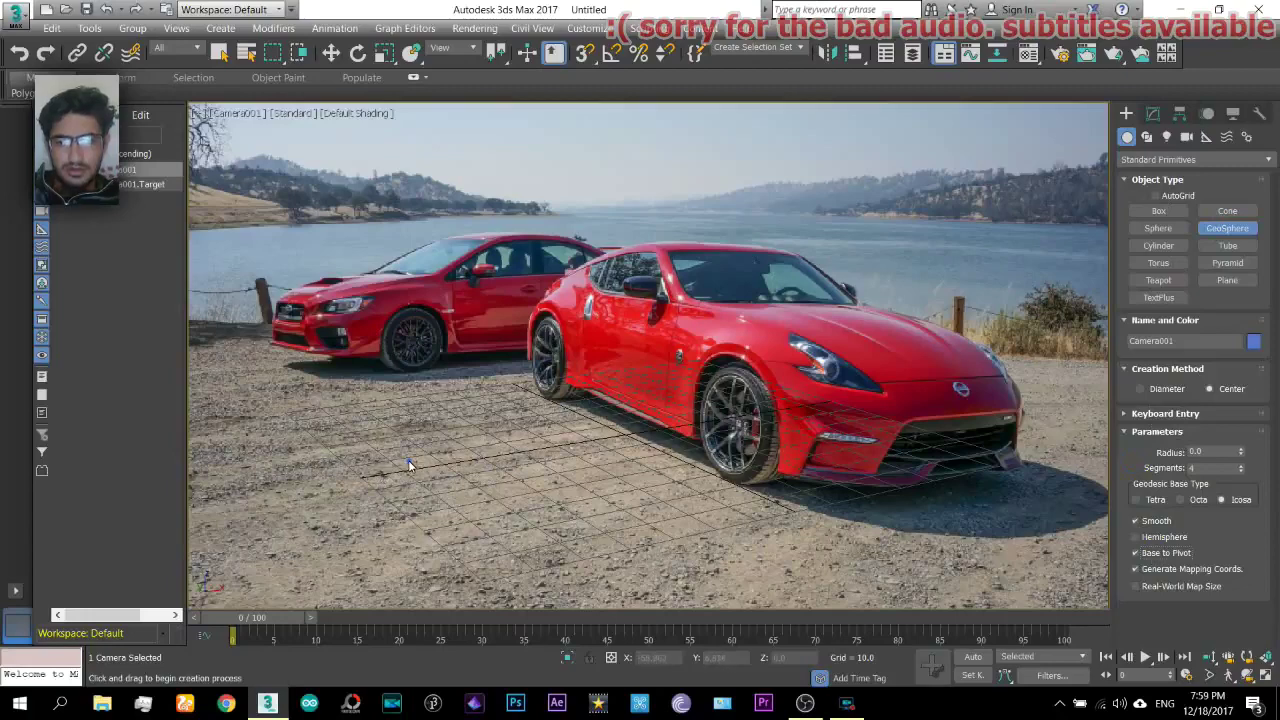
pyautogui.moveTo(408, 460); pyautogui.dragTo(423, 363)
pyautogui.rightClick(423, 363)
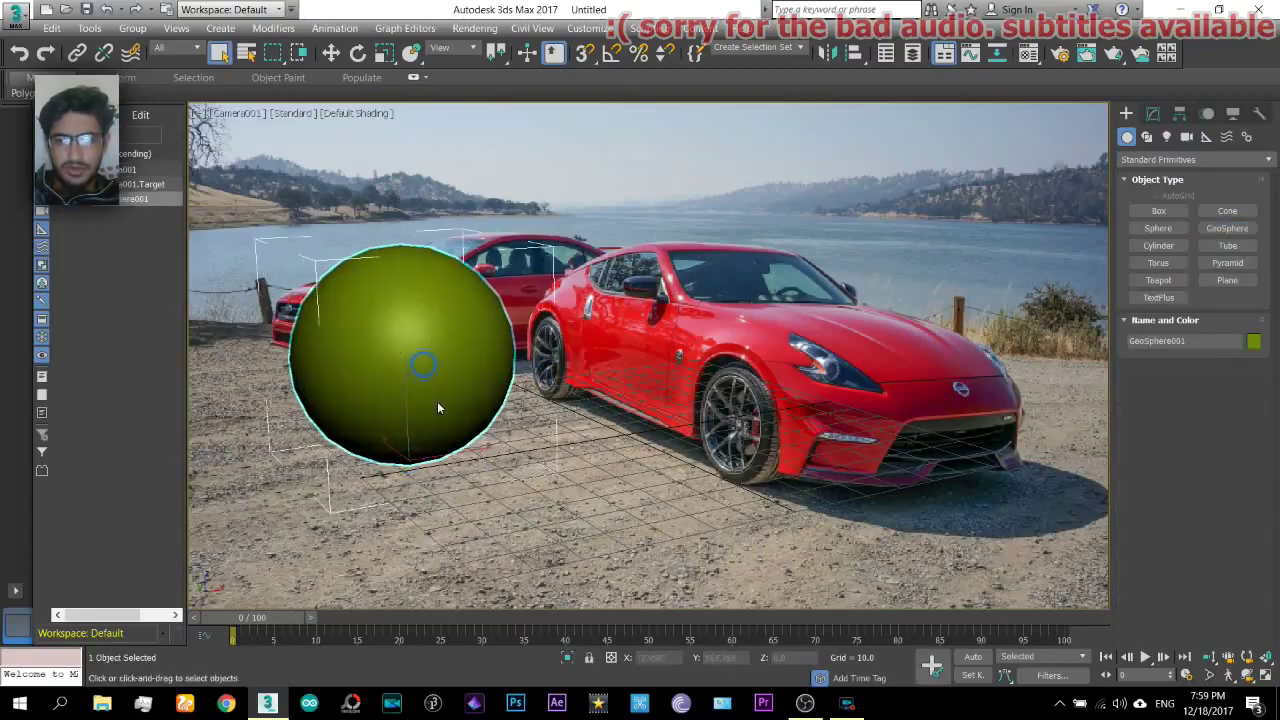
pyautogui.rightClick(456, 334)
pyautogui.click(474, 341)
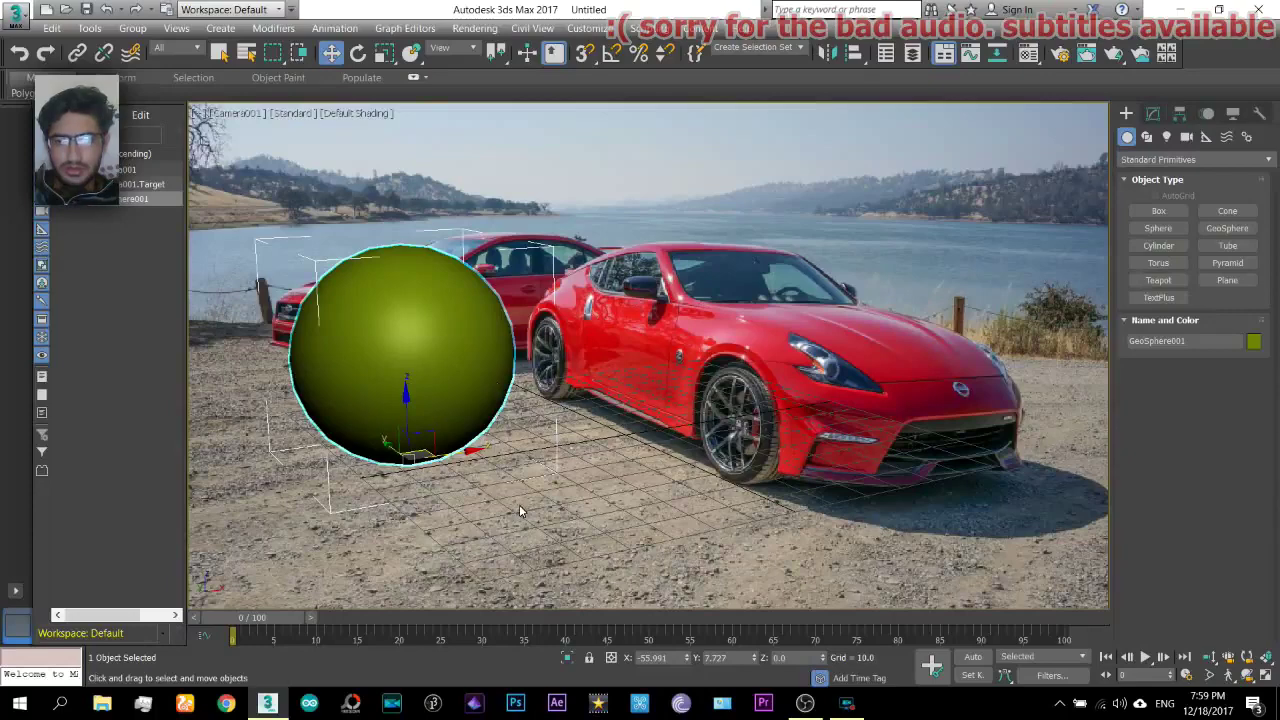
# Deselect the sphere and test-render the camera view.
pyautogui.click(660, 192)
pyautogui.hotkey('shift', 'q')
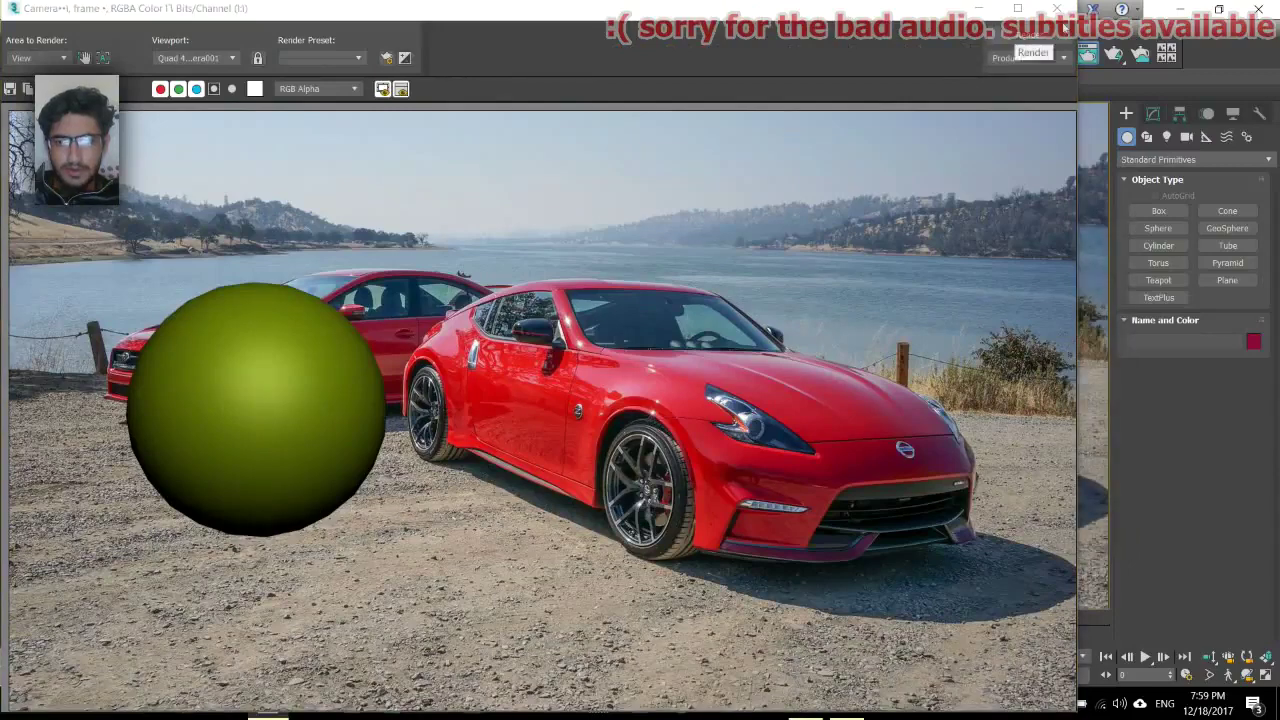
pyautogui.click(1057, 8)
# In a zoomed-out Perspective view, create target light Direct001 left of the cars aimed at the sphere.
pyautogui.click(1168, 136)
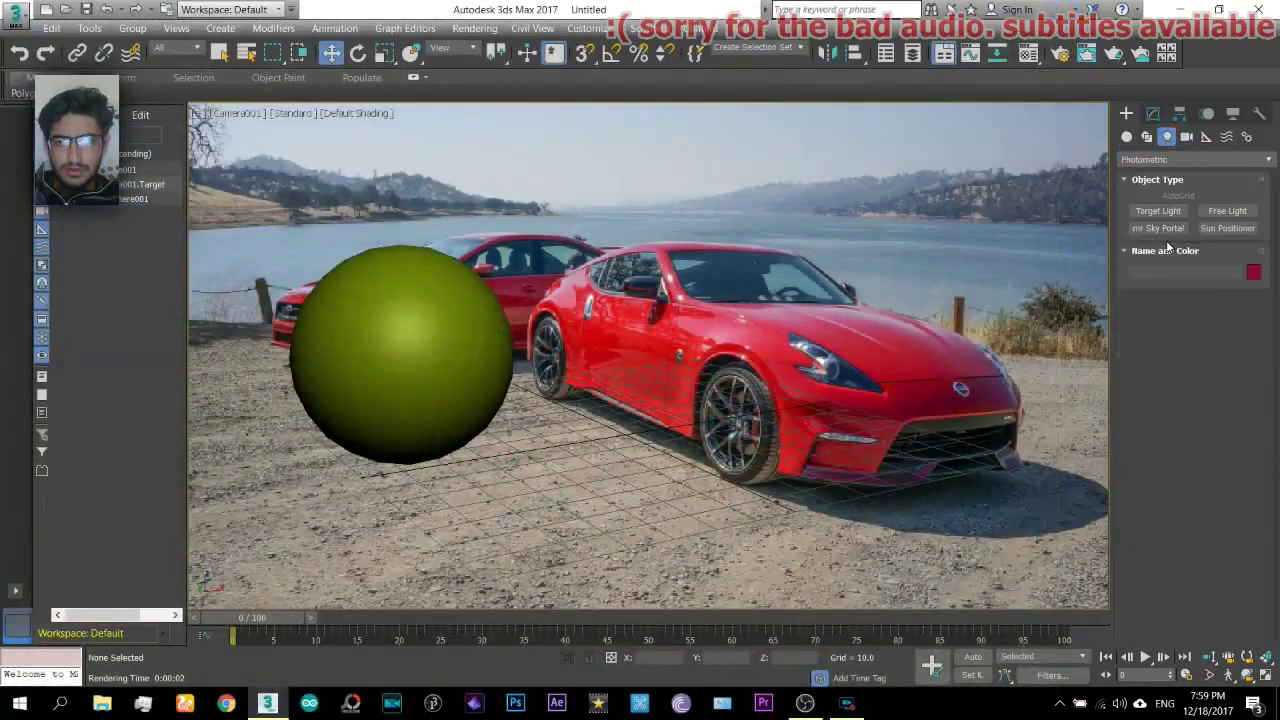
pyautogui.click(1172, 160)
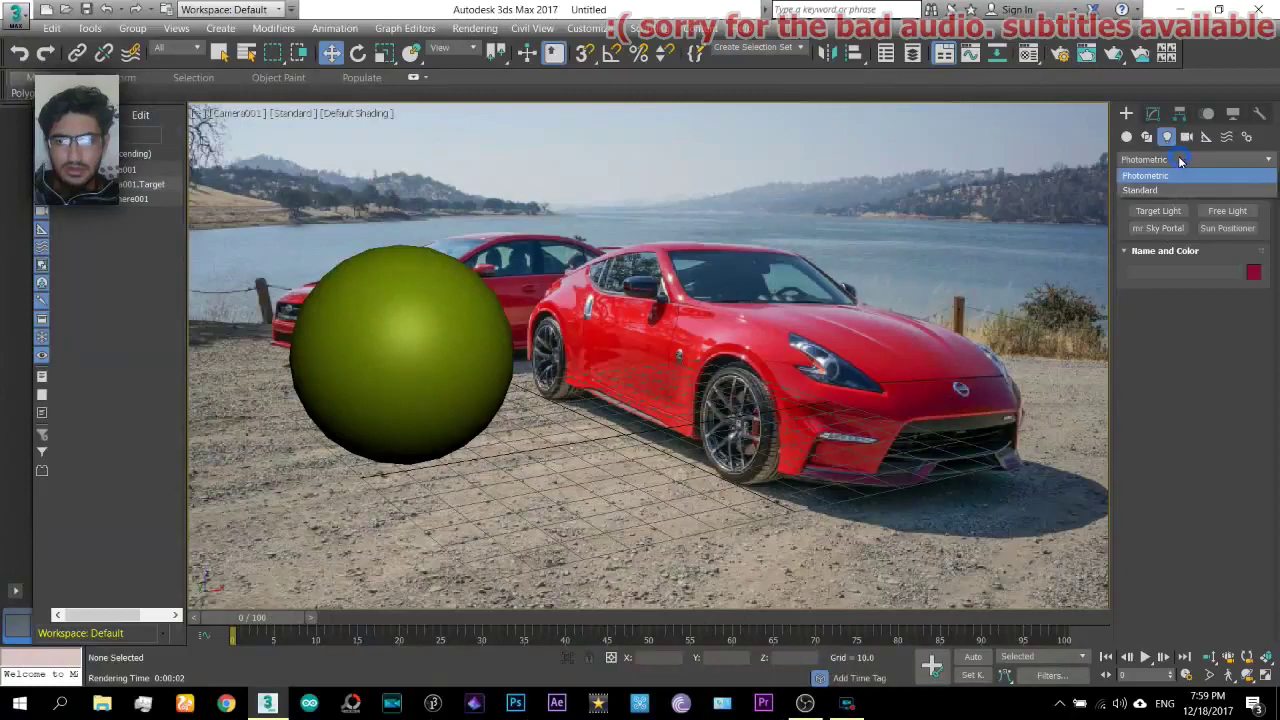
pyautogui.click(1185, 195)
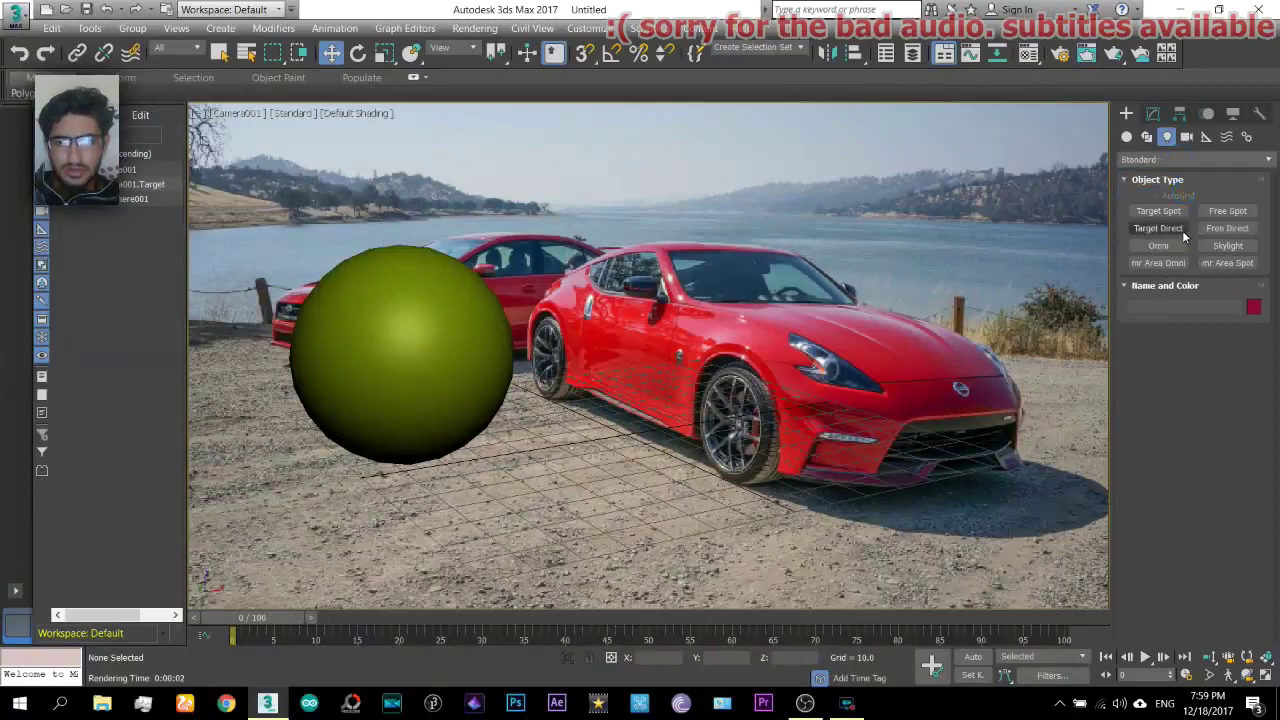
pyautogui.click(1158, 228)
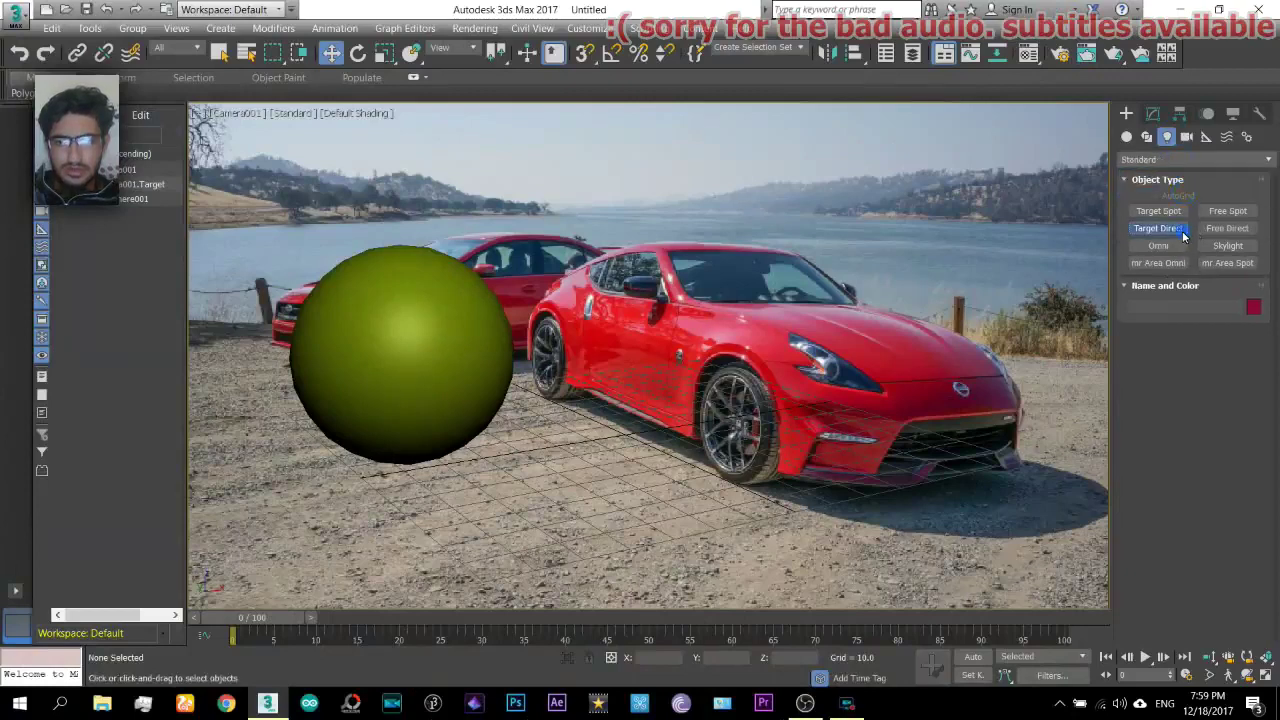
pyautogui.click(1209, 657)
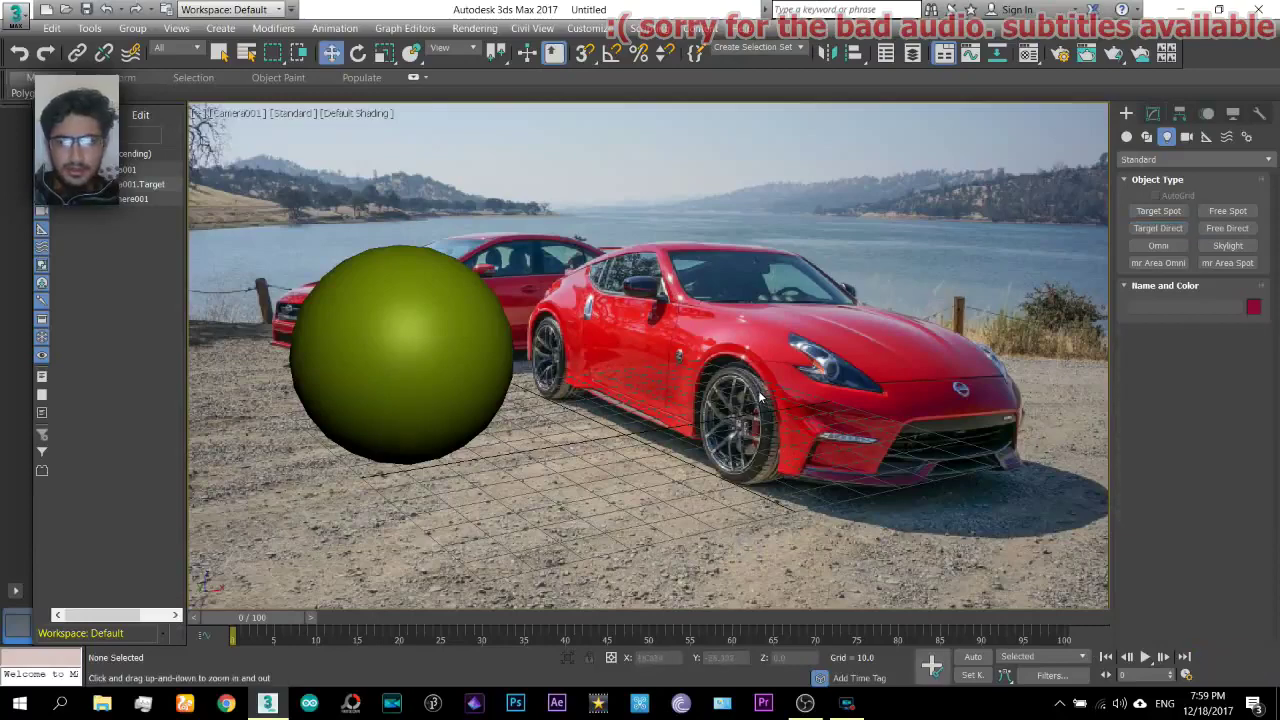
pyautogui.press('p')
pyautogui.moveTo(650, 346)
pyautogui.mouseDown()
pyautogui.moveTo(656, 421)
pyautogui.moveTo(668, 362)
pyautogui.mouseUp()
pyautogui.press('w')
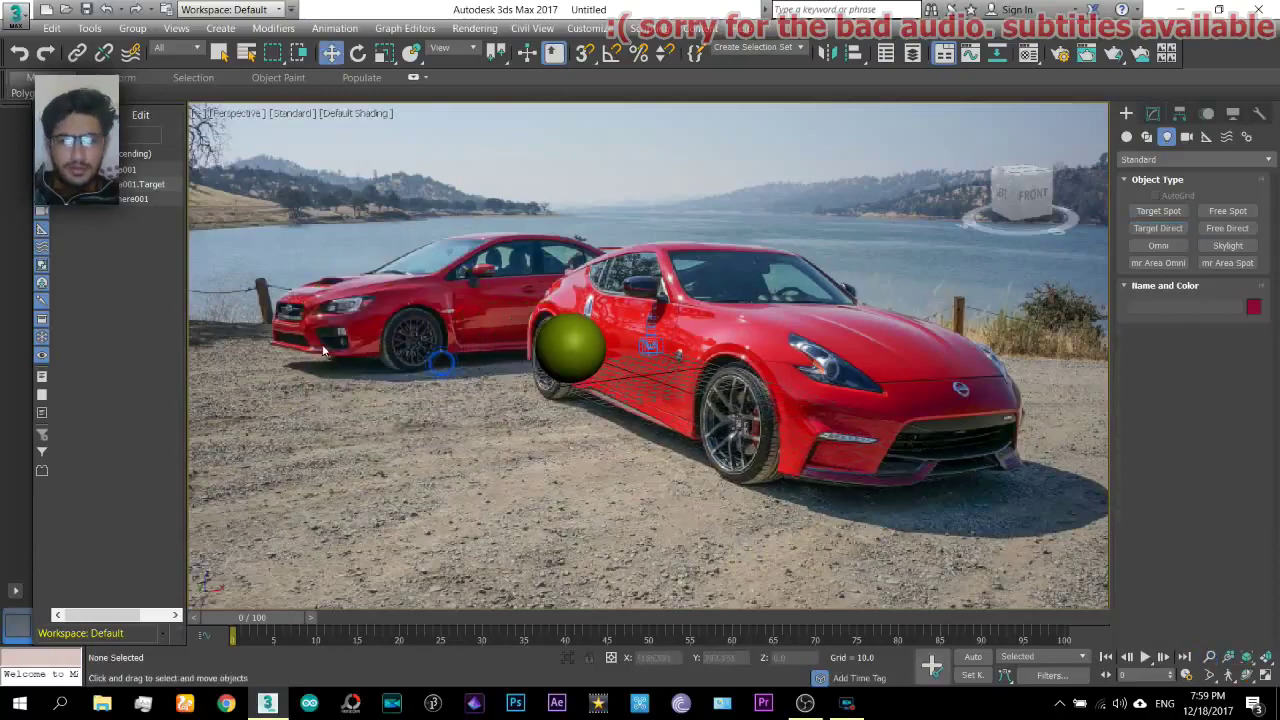
pyautogui.click(1181, 228)
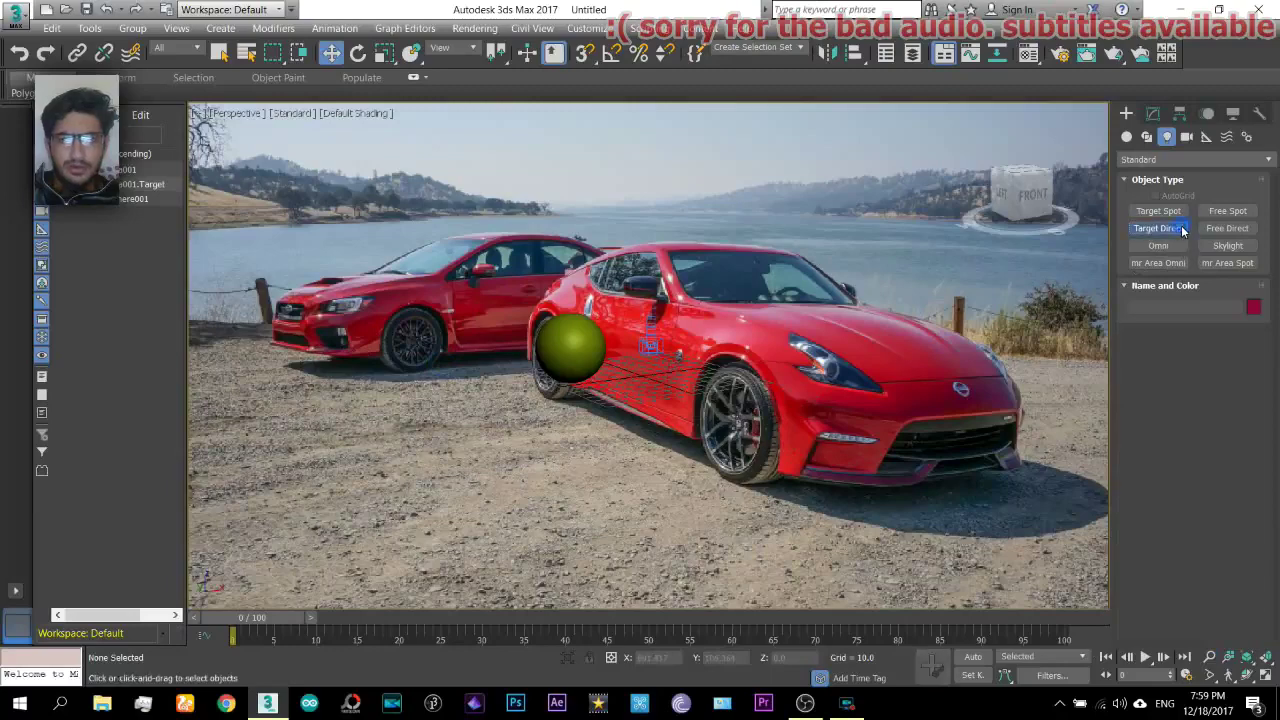
pyautogui.moveTo(303, 366); pyautogui.dragTo(617, 374)
pyautogui.rightClick(318, 368)
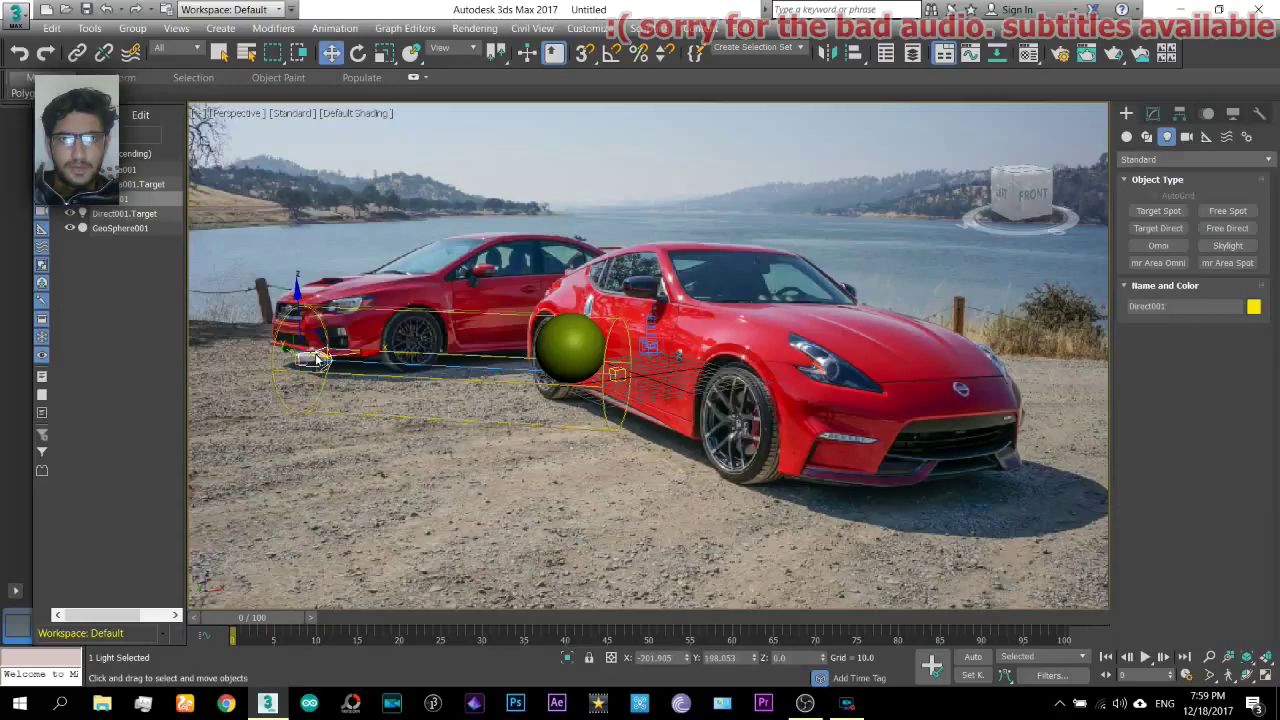
# From Direct001's view, re-aim it and widen falloff/hotspot to cover both cars, then return to Camera001.
pyautogui.press('v')
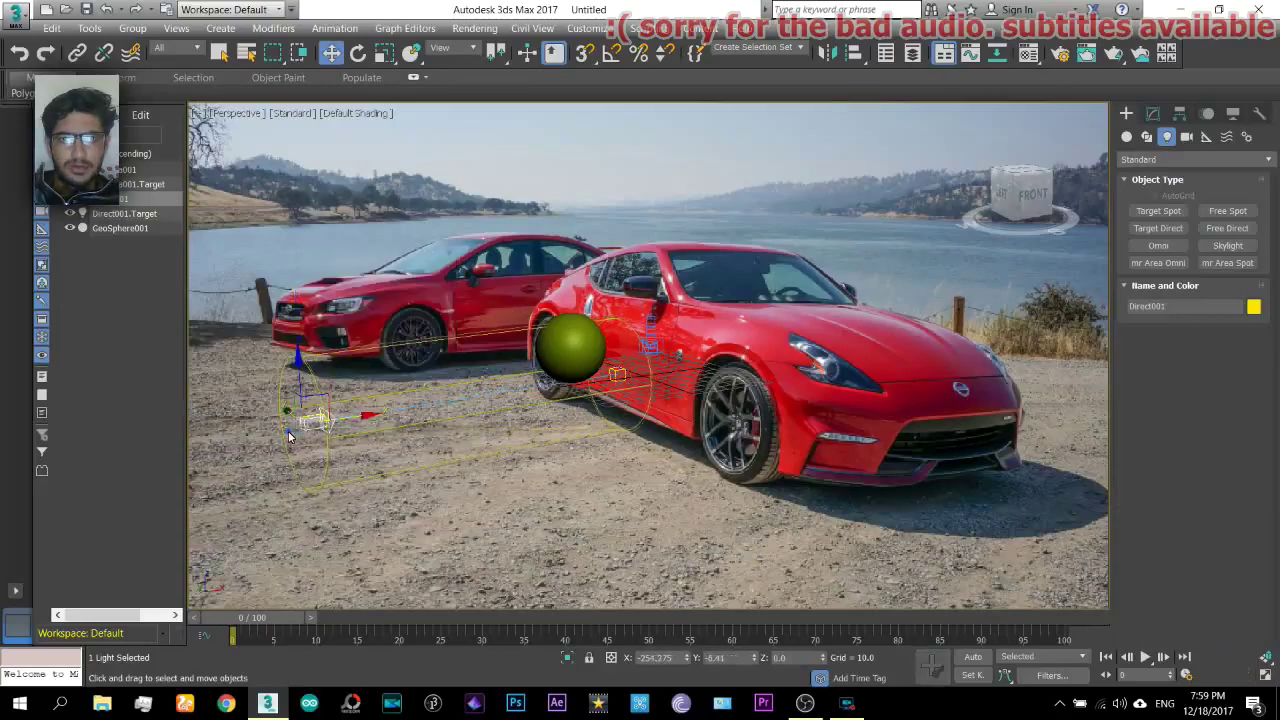
pyautogui.click(289, 436)
pyautogui.click(1246, 676)
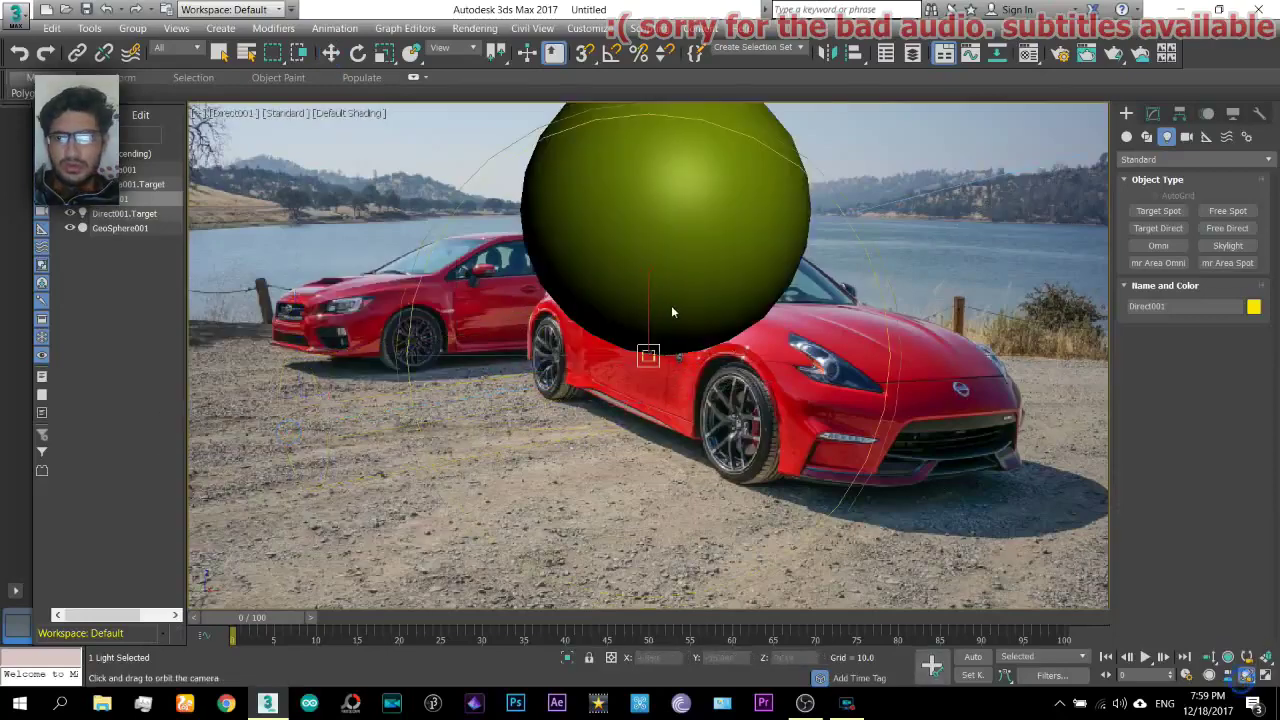
pyautogui.moveTo(666, 303); pyautogui.dragTo(655, 475)
pyautogui.click(1209, 676)
pyautogui.click(1228, 656)
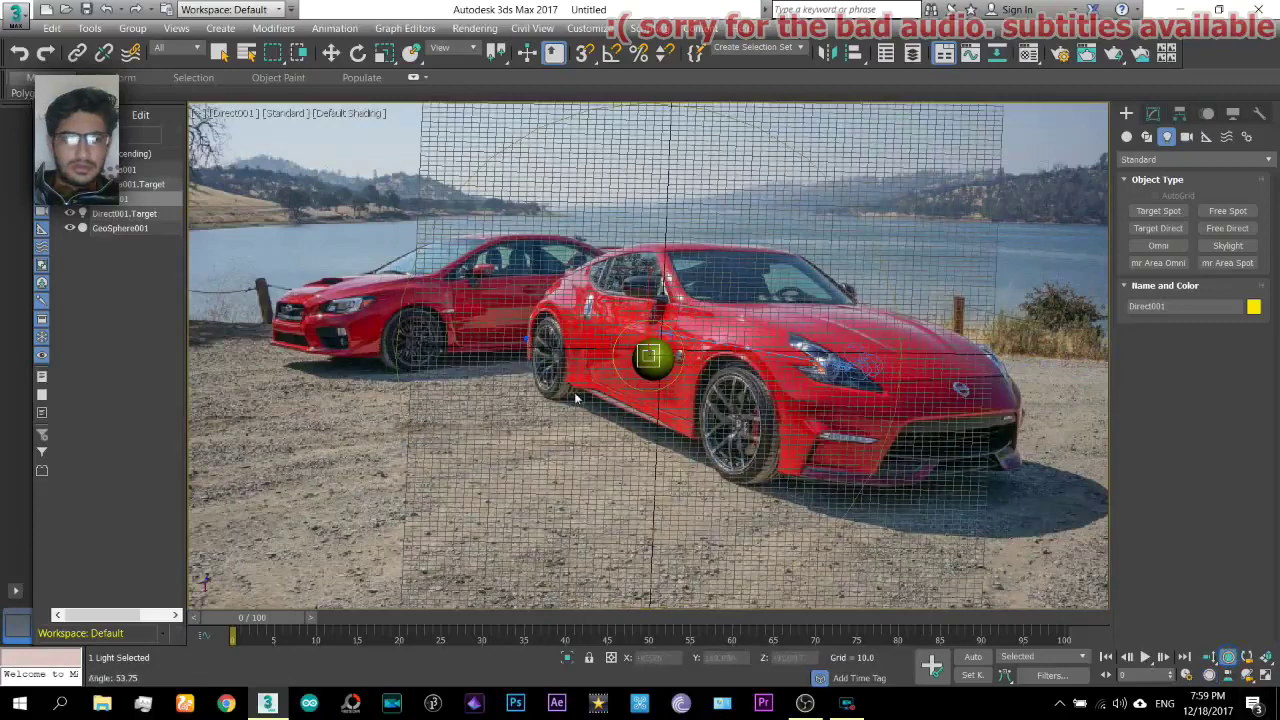
pyautogui.moveTo(583, 400); pyautogui.dragTo(713, 552)
pyautogui.press('w')
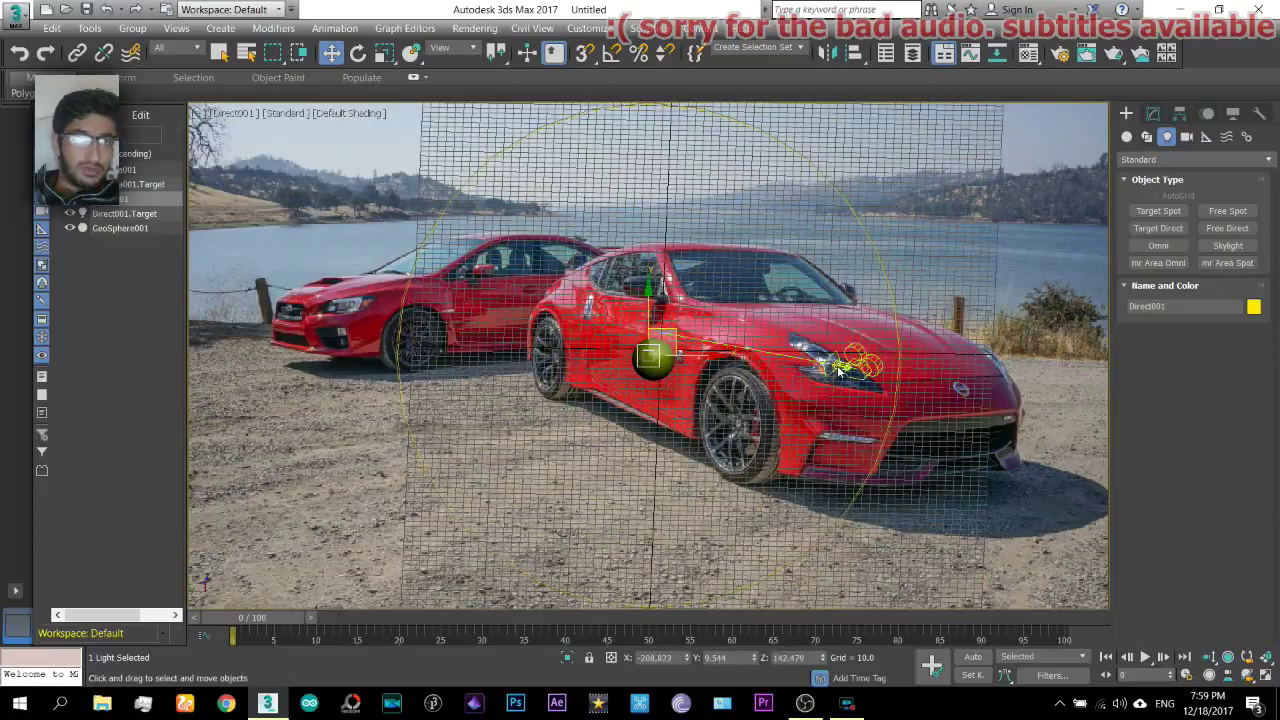
pyautogui.press('c')
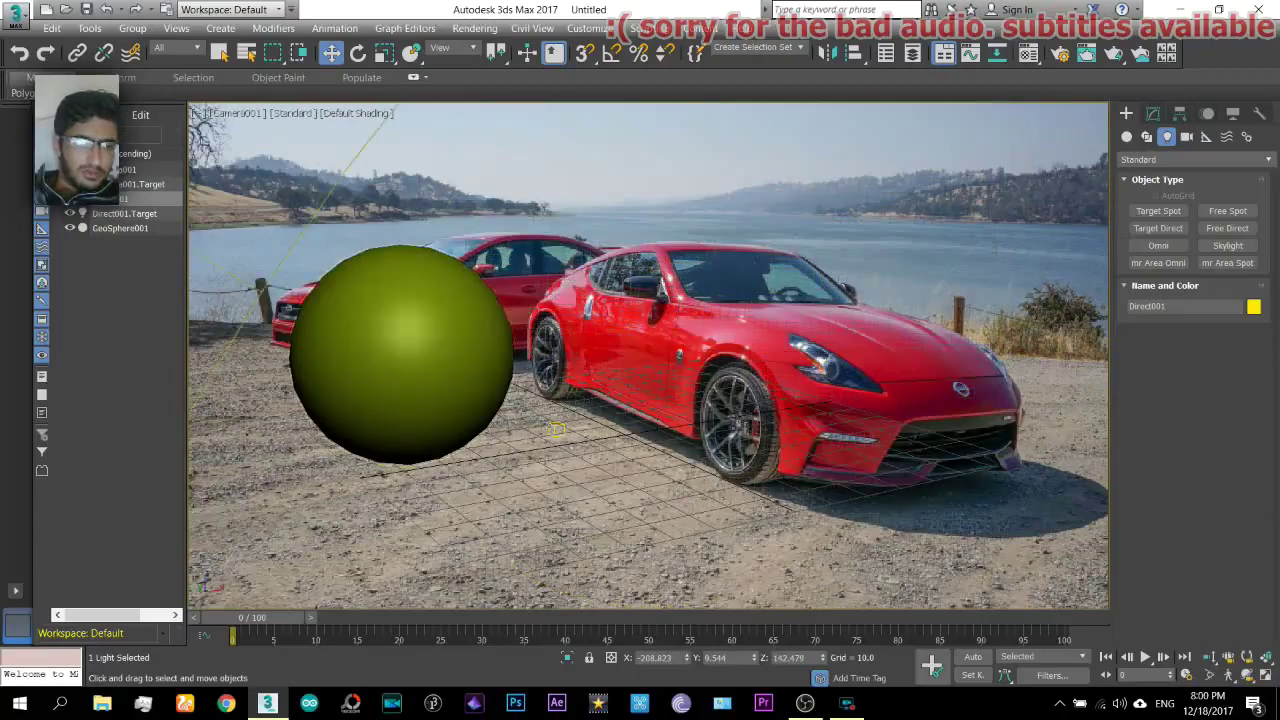
# Turn on Shadows for Direct001 and test-render the Camera001 view.
pyautogui.click(1153, 113)
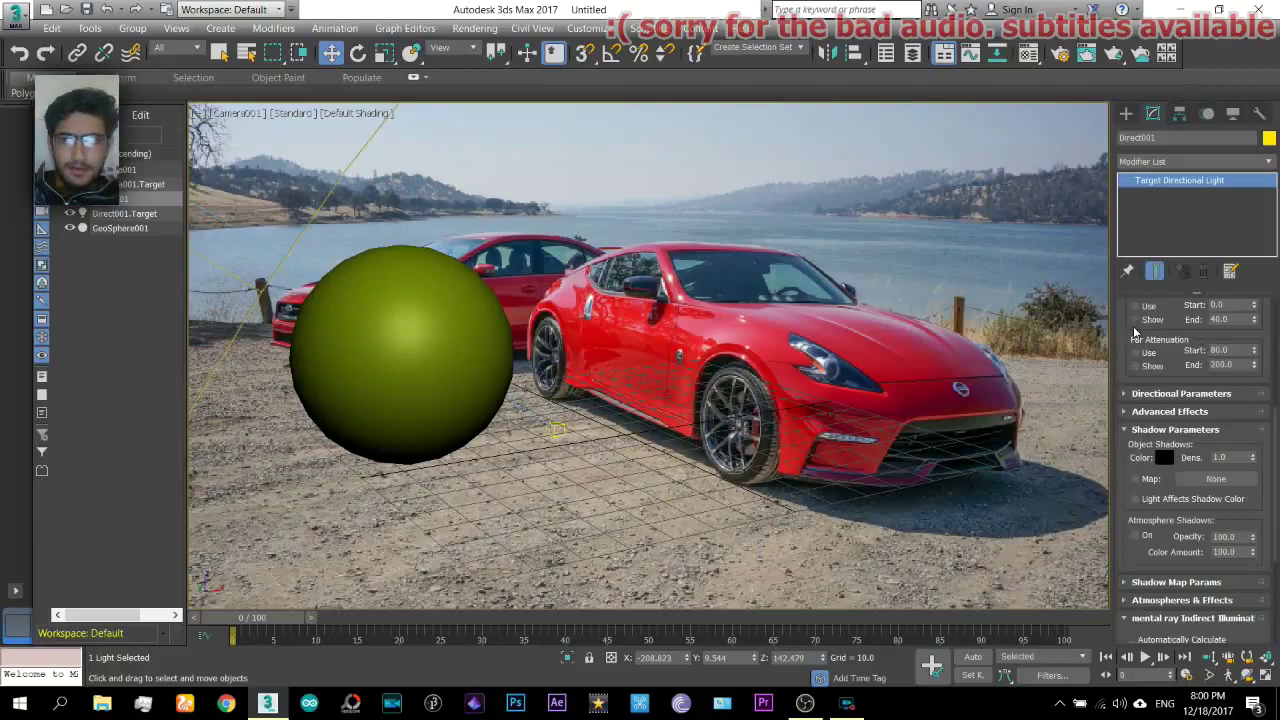
pyautogui.moveTo(1135, 330); pyautogui.dragTo(1131, 545)
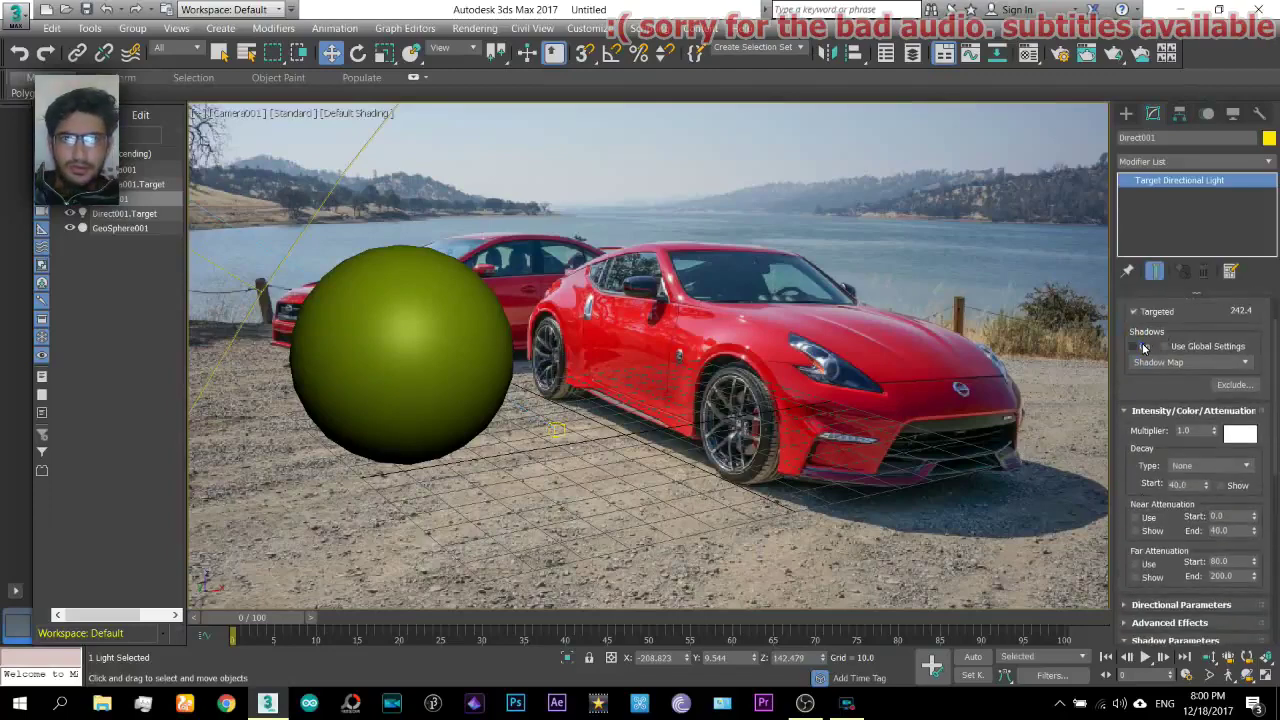
pyautogui.click(1134, 346)
pyautogui.hotkey('shift', 'q')
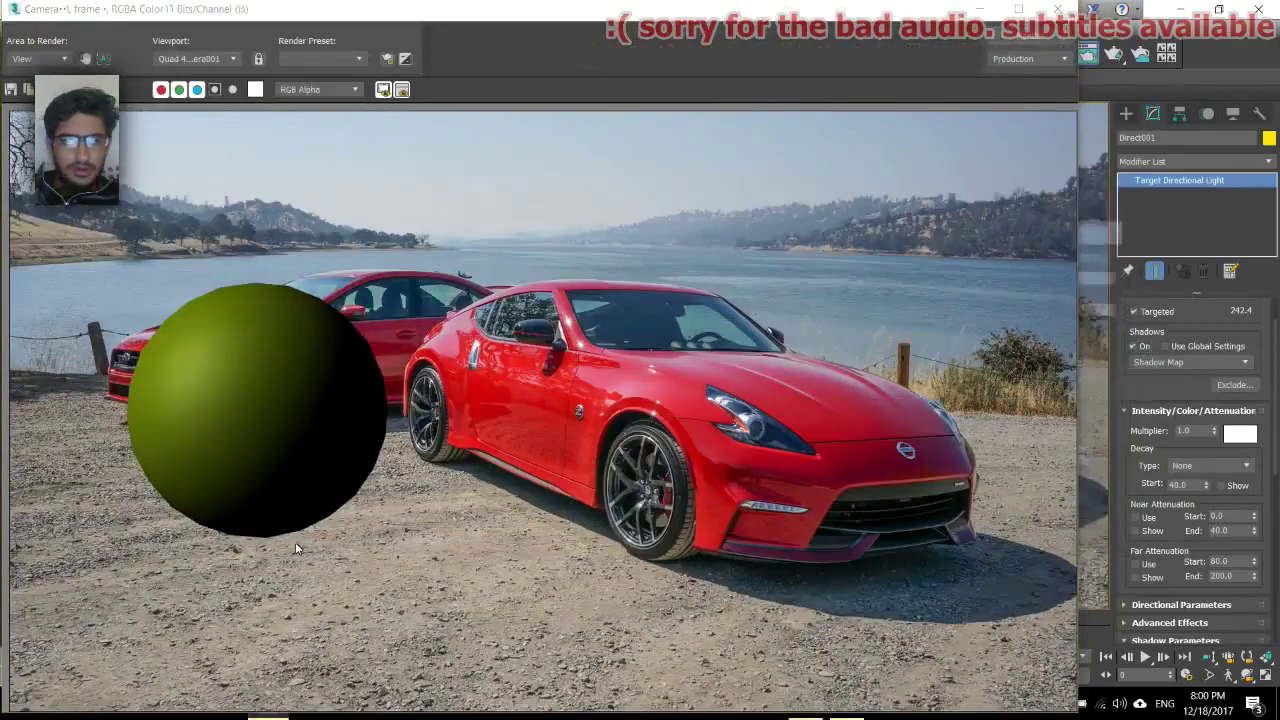
pyautogui.click(1057, 9)
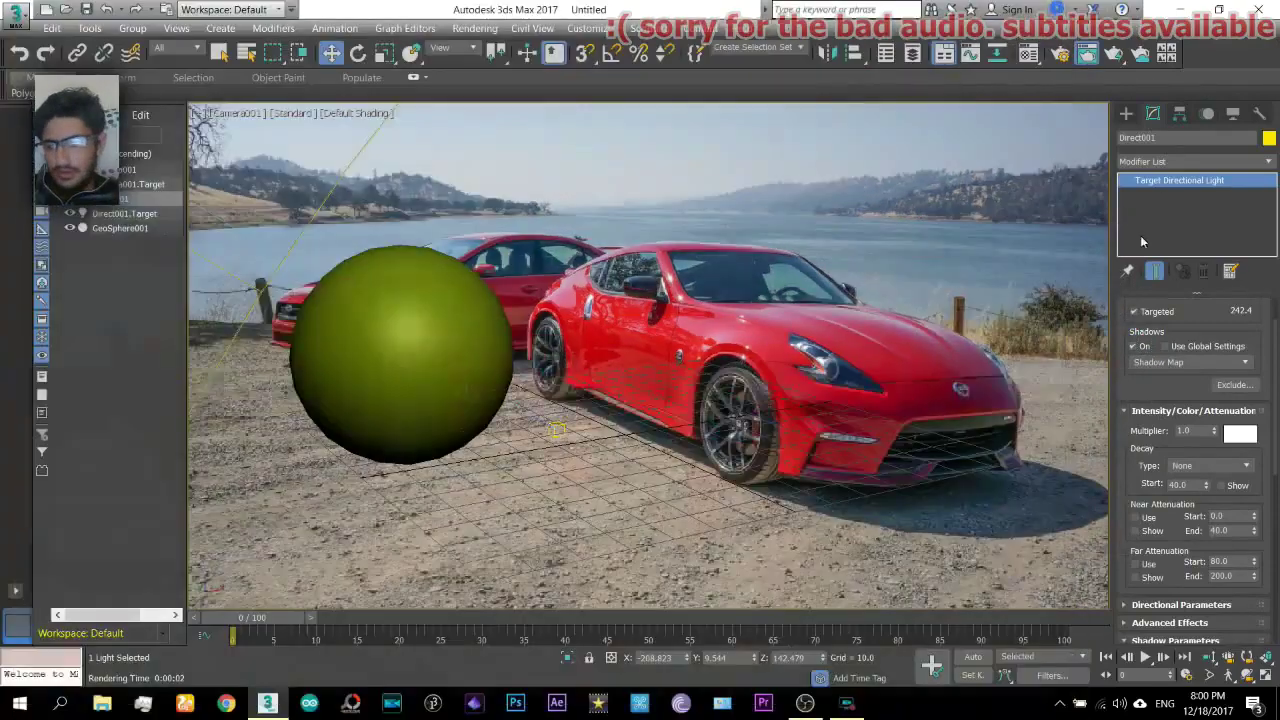
# Create a Standard Primitives plane, Plane001, on the ground beneath the sphere.
pyautogui.click(1126, 114)
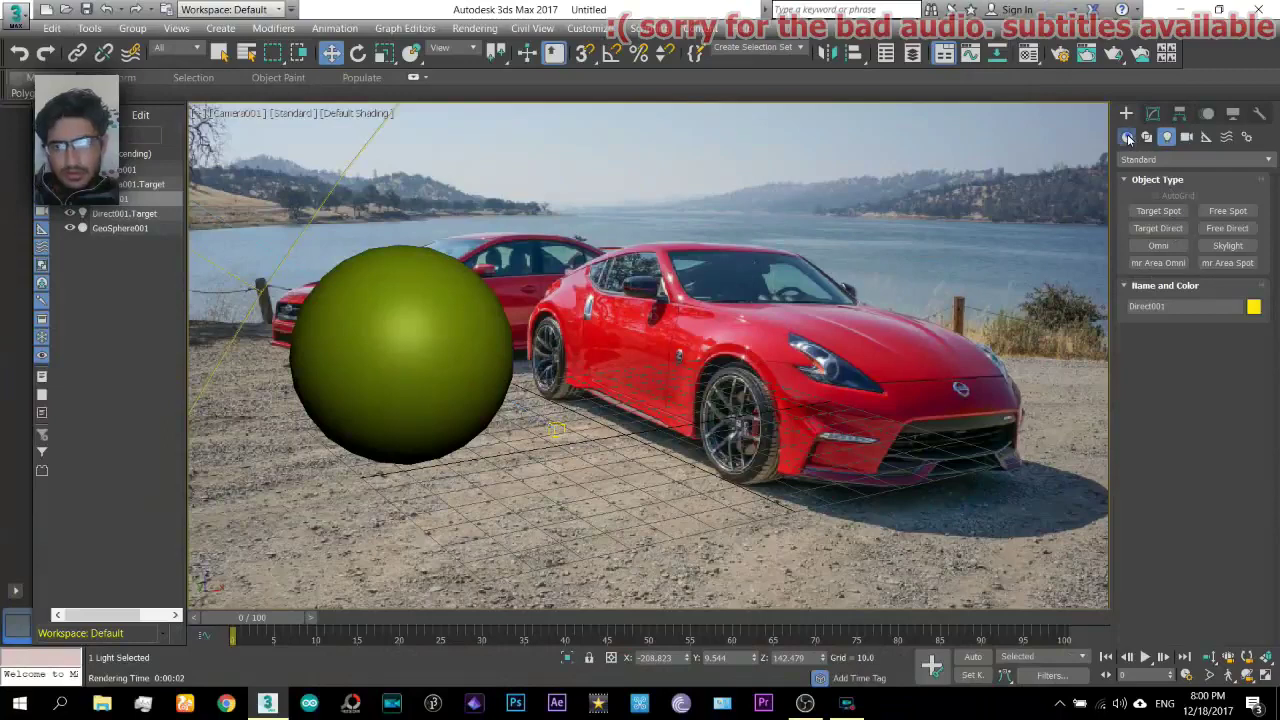
pyautogui.click(1126, 136)
pyautogui.click(1227, 280)
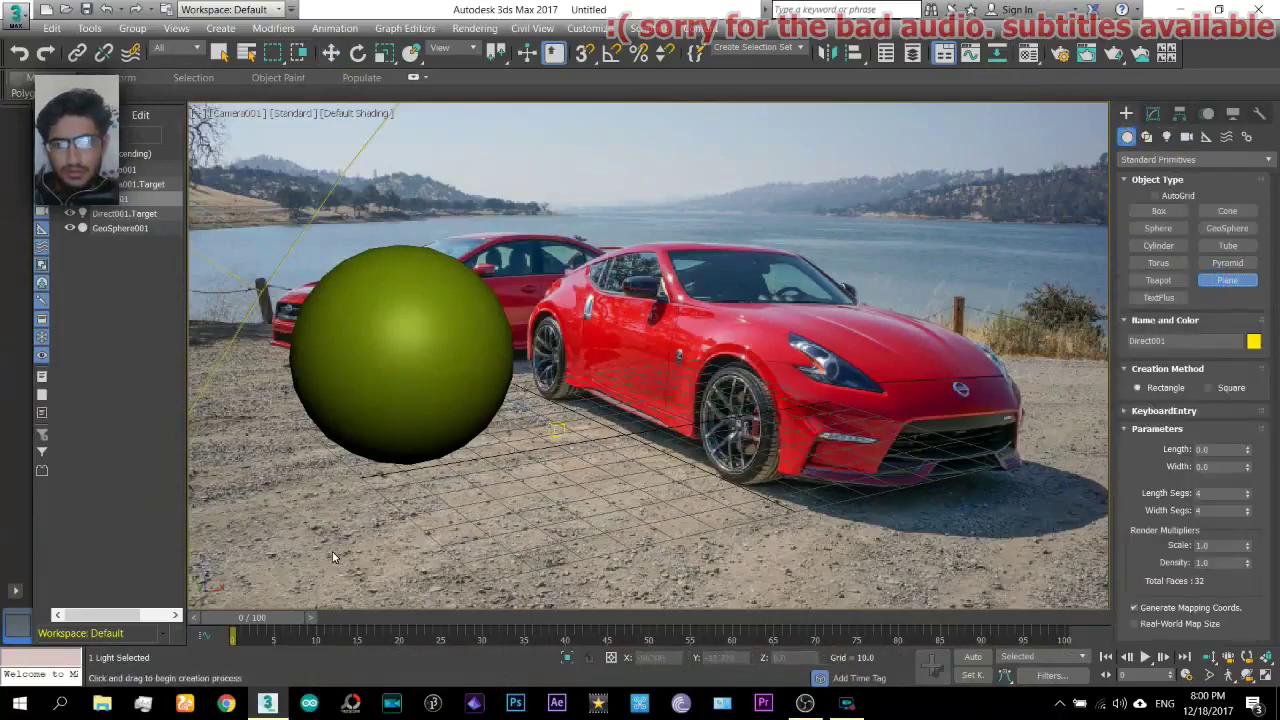
pyautogui.moveTo(355, 598); pyautogui.dragTo(503, 384)
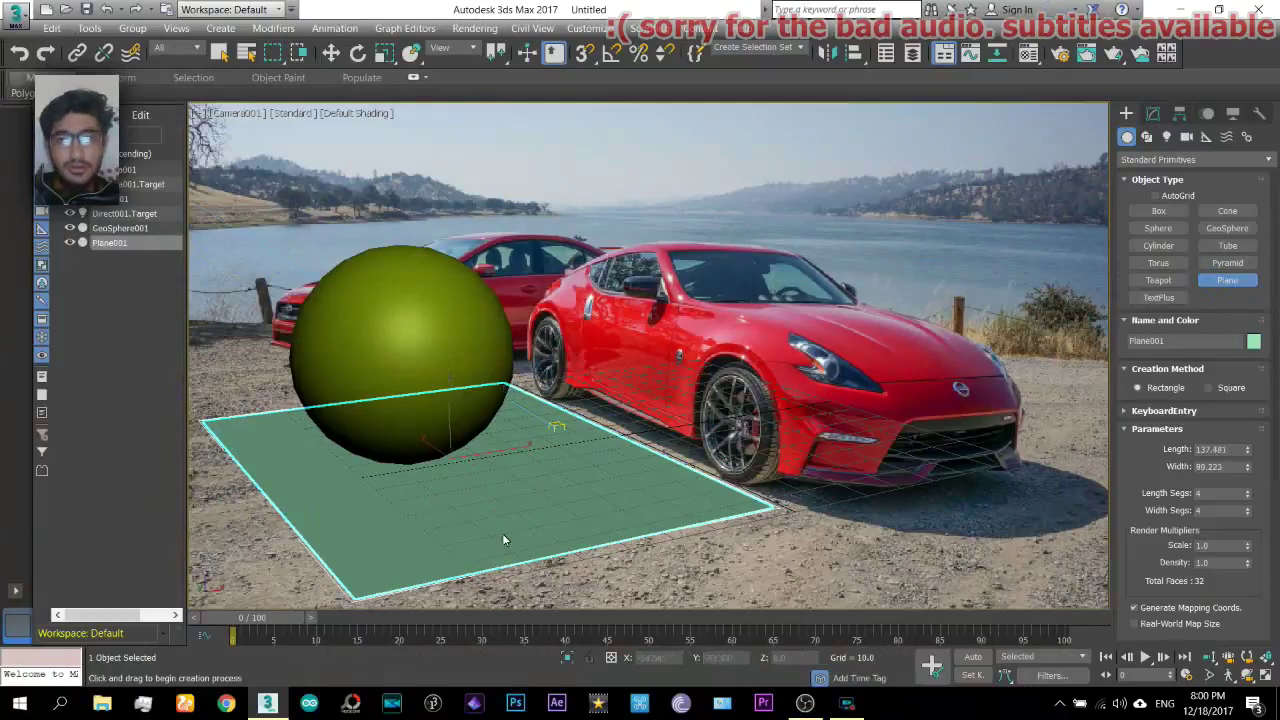
pyautogui.press('w')
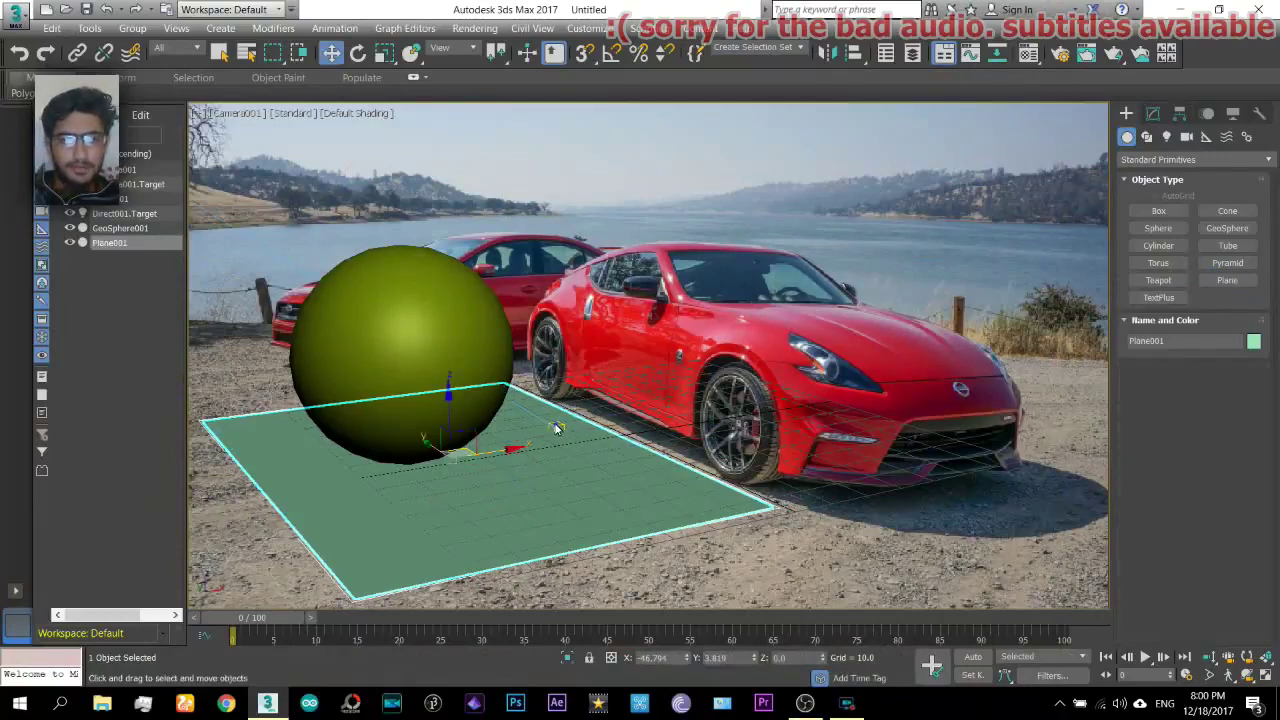
# Test-render to see the sphere's shadow on the plane, then select Plane001.
pyautogui.click(557, 426)
pyautogui.click(110, 198)
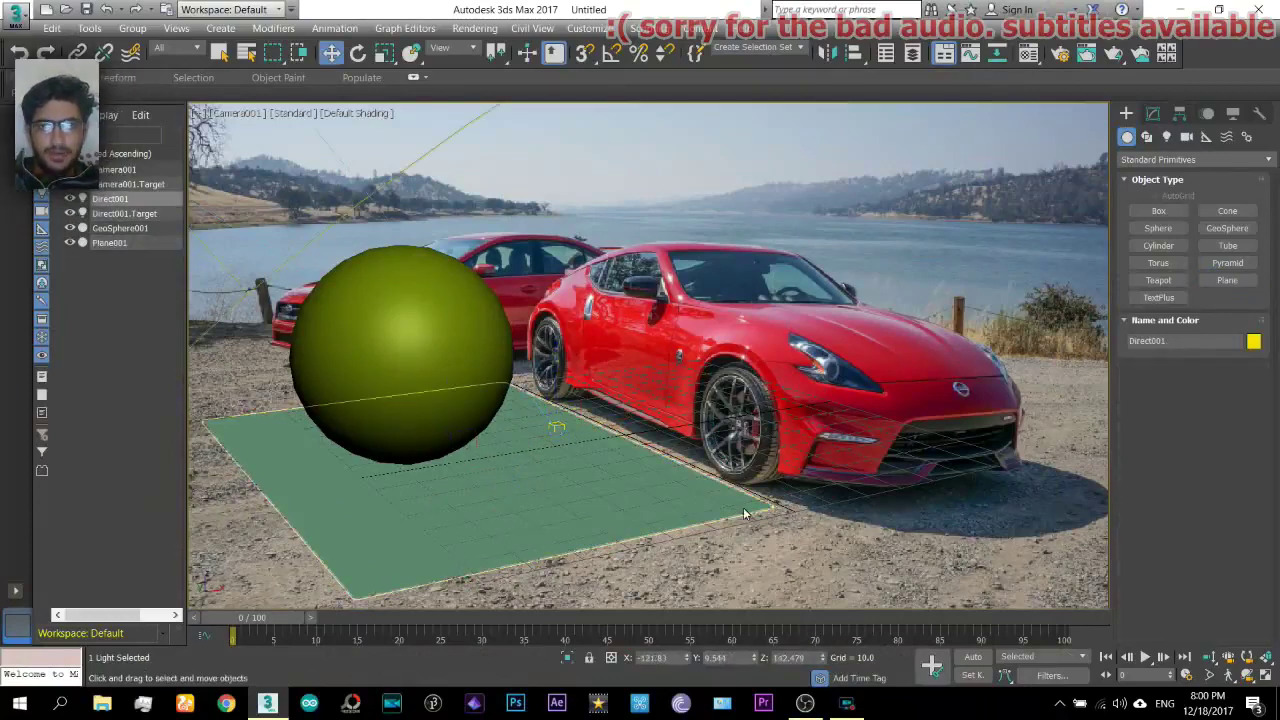
pyautogui.click(890, 197)
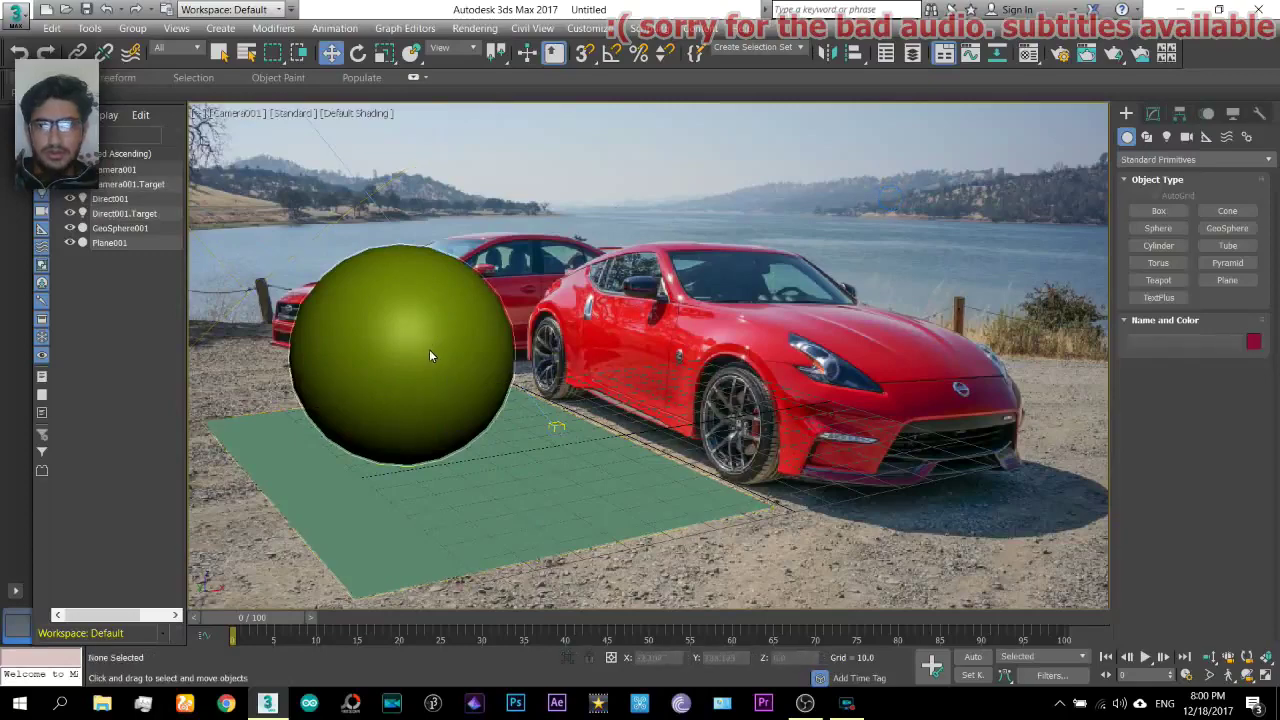
pyautogui.hotkey('shift', 'q')
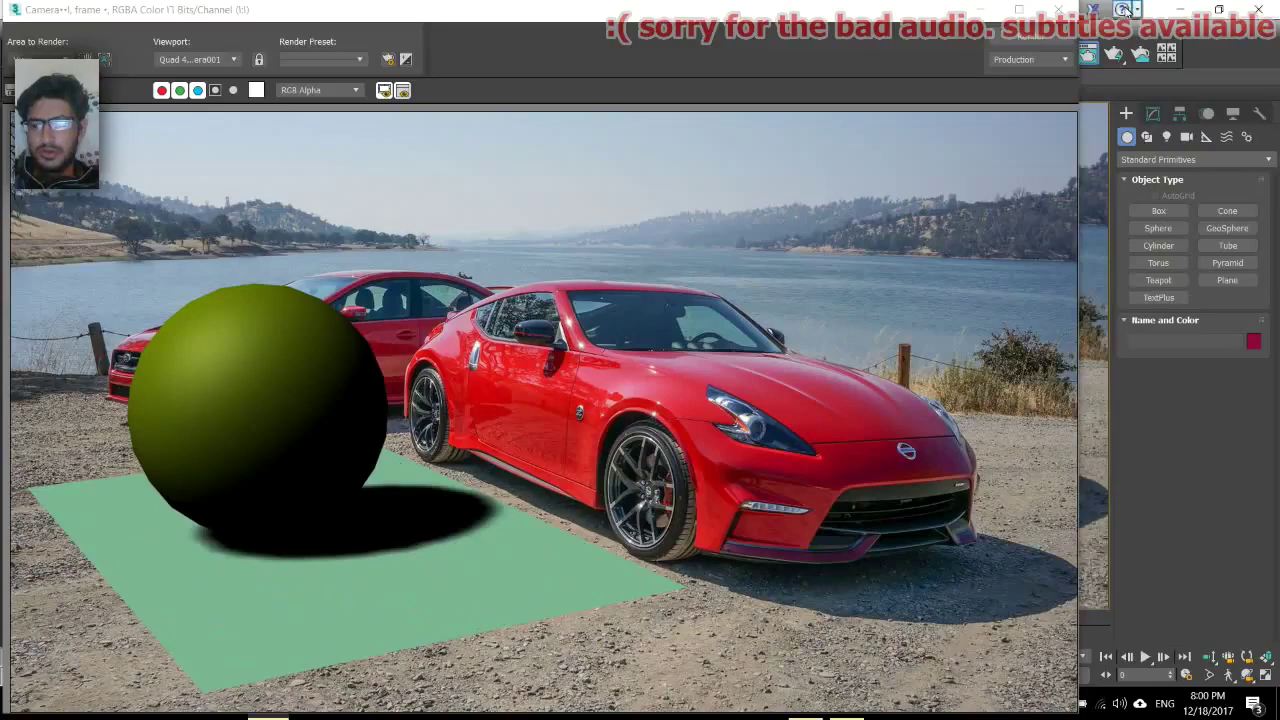
pyautogui.click(1062, 10)
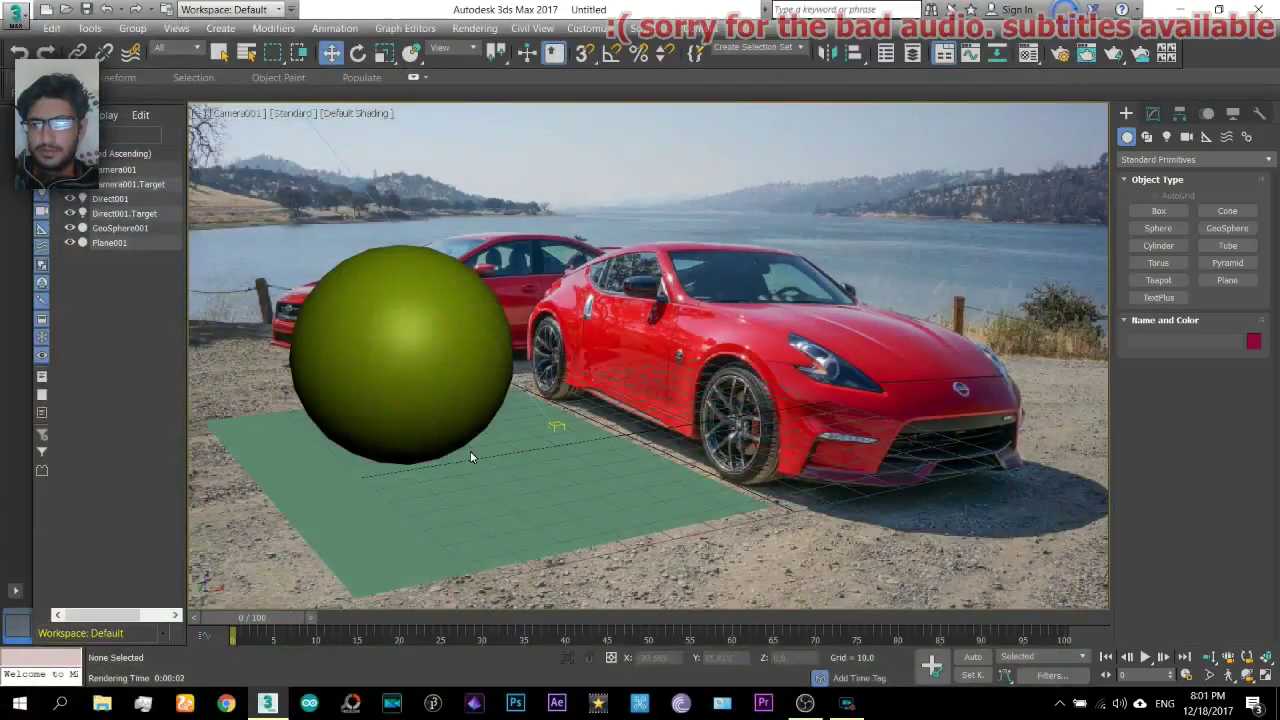
pyautogui.click(518, 523)
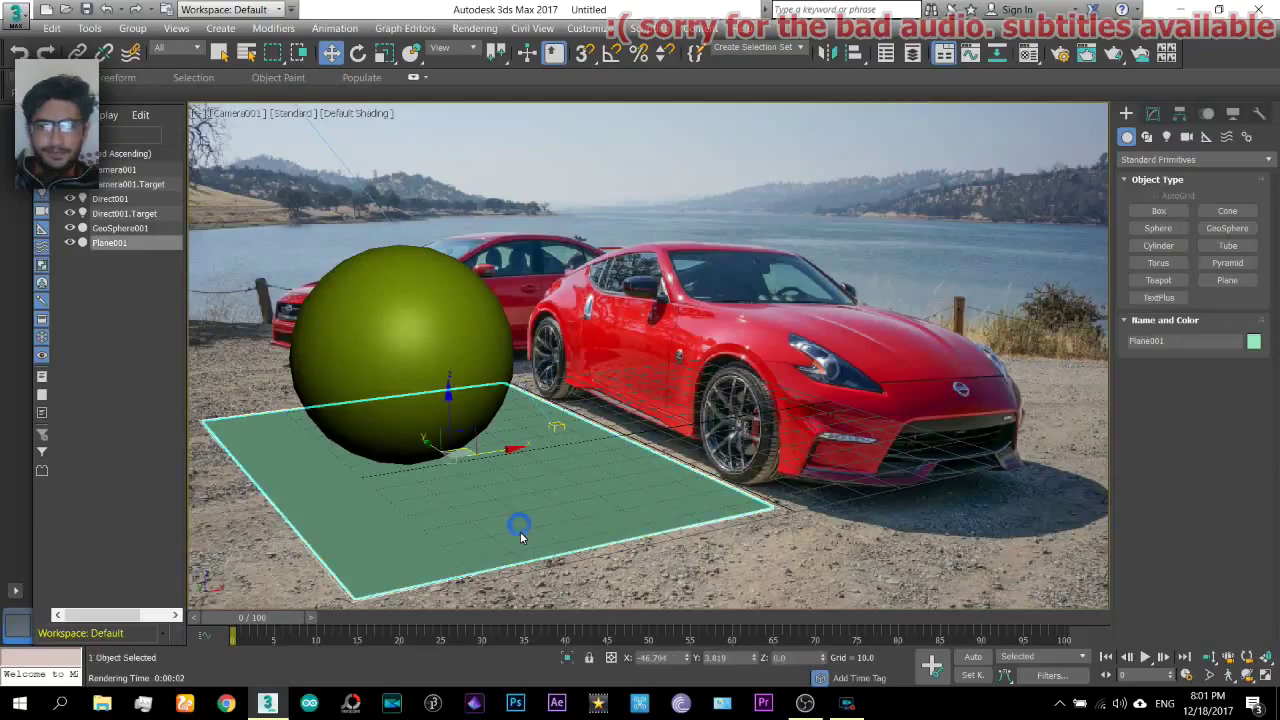
# Give the ground plane a Matte/Shadow material and render the Camera001 view.
pyautogui.click(1028, 56)
pyautogui.moveTo(430, 101); pyautogui.dragTo(1037, 71)
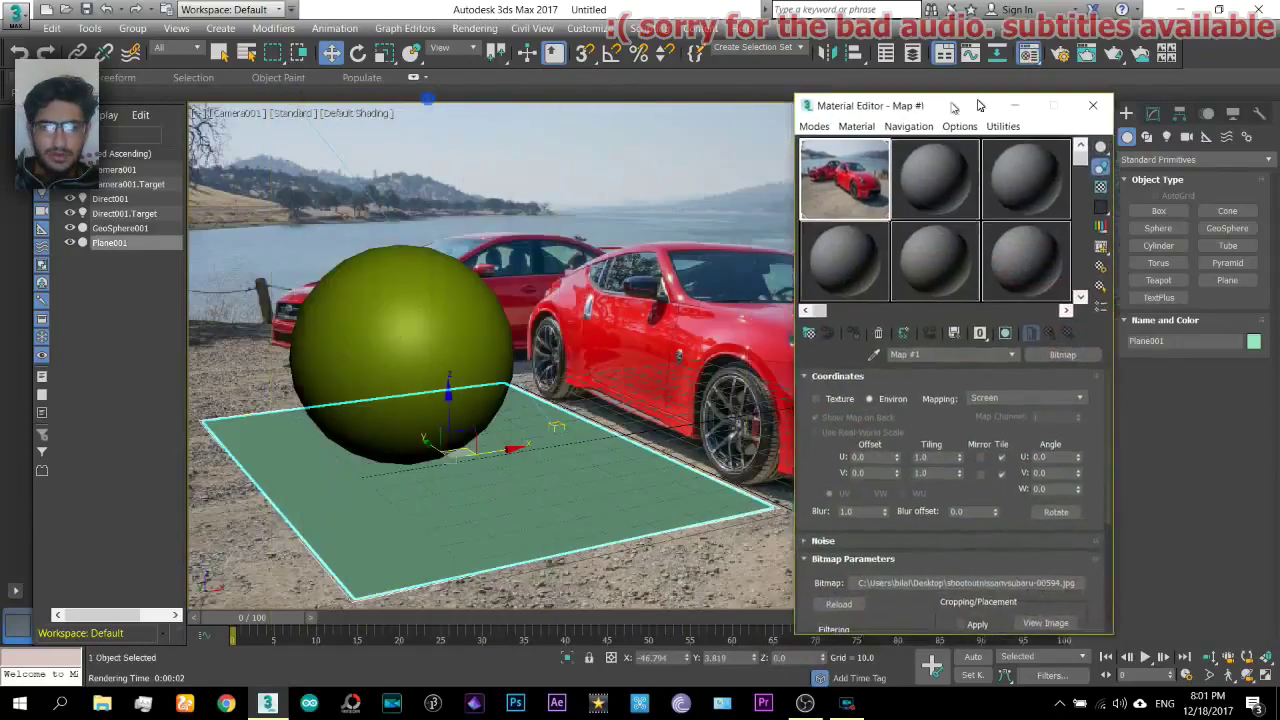
pyautogui.click(1035, 152)
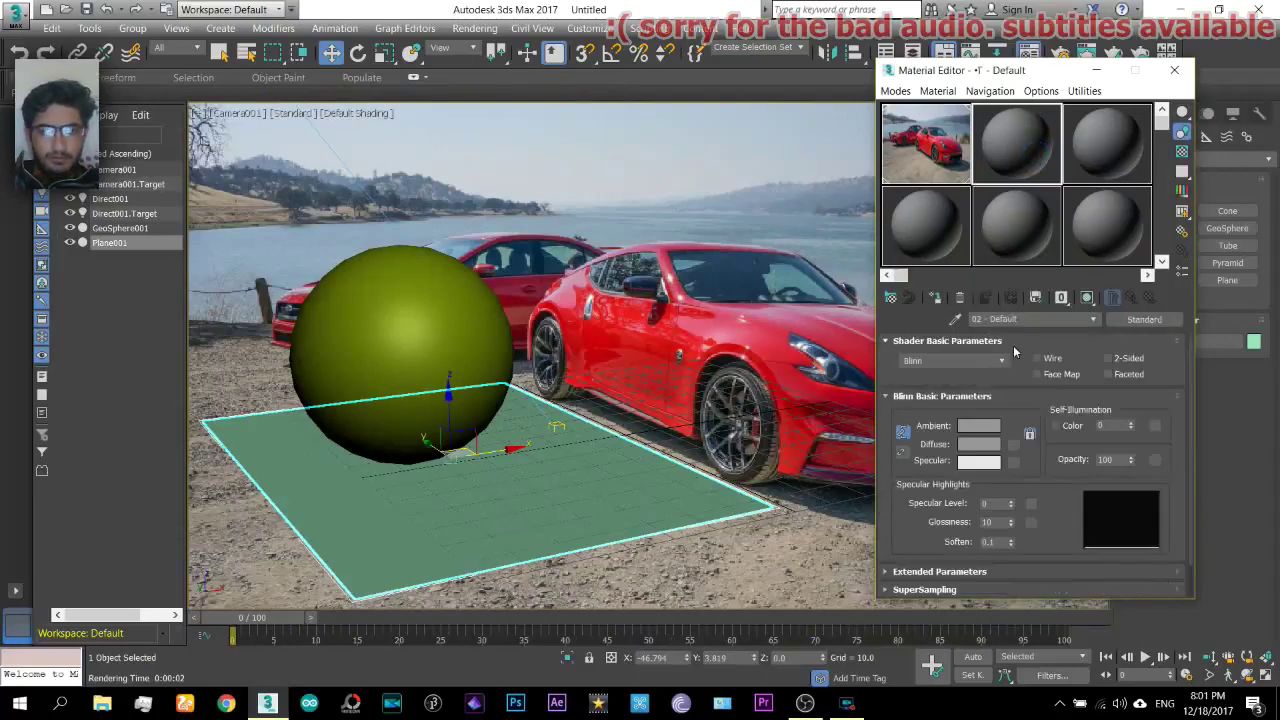
pyautogui.click(935, 298)
pyautogui.click(1131, 322)
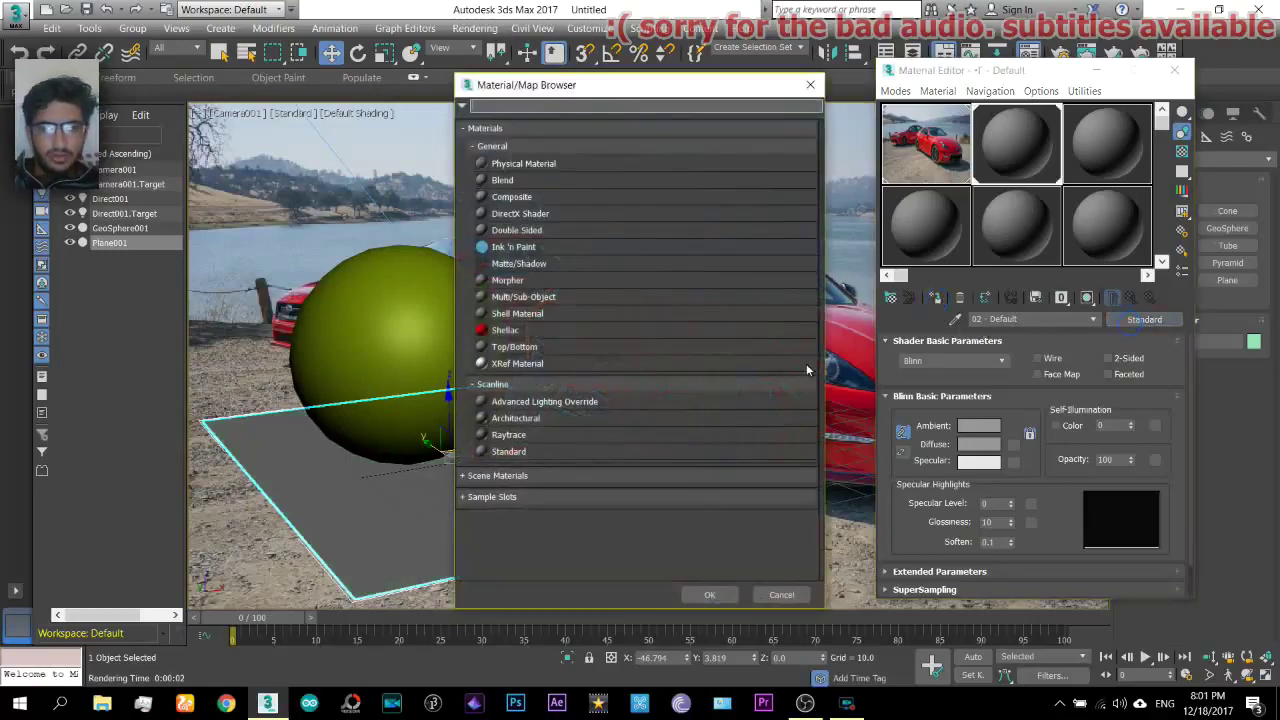
pyautogui.doubleClick(528, 264)
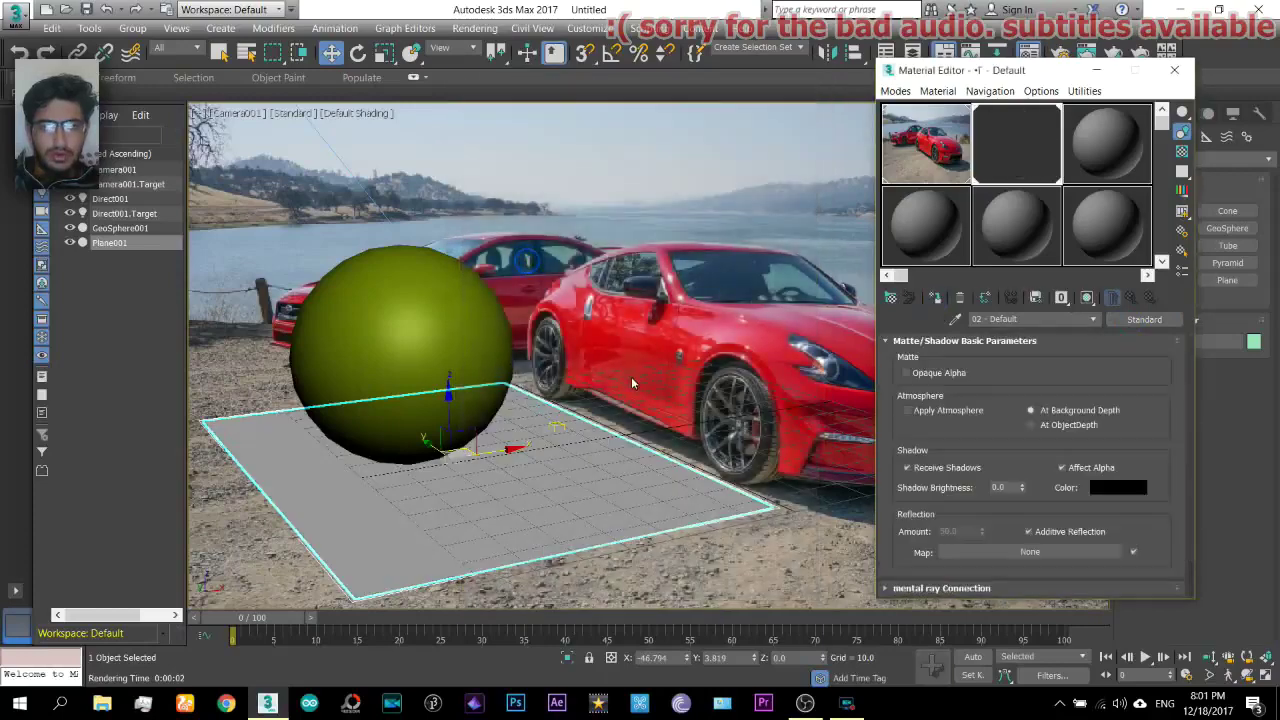
pyautogui.click(936, 298)
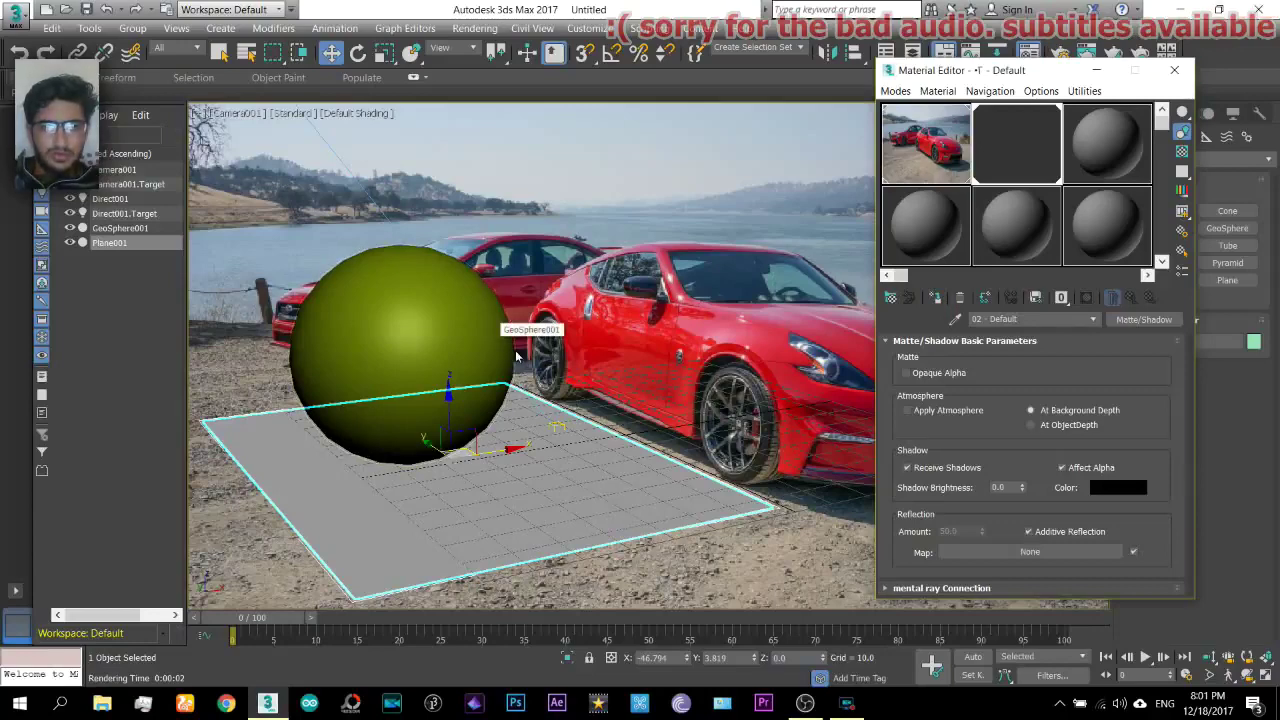
pyautogui.hotkey('shift', 'q')
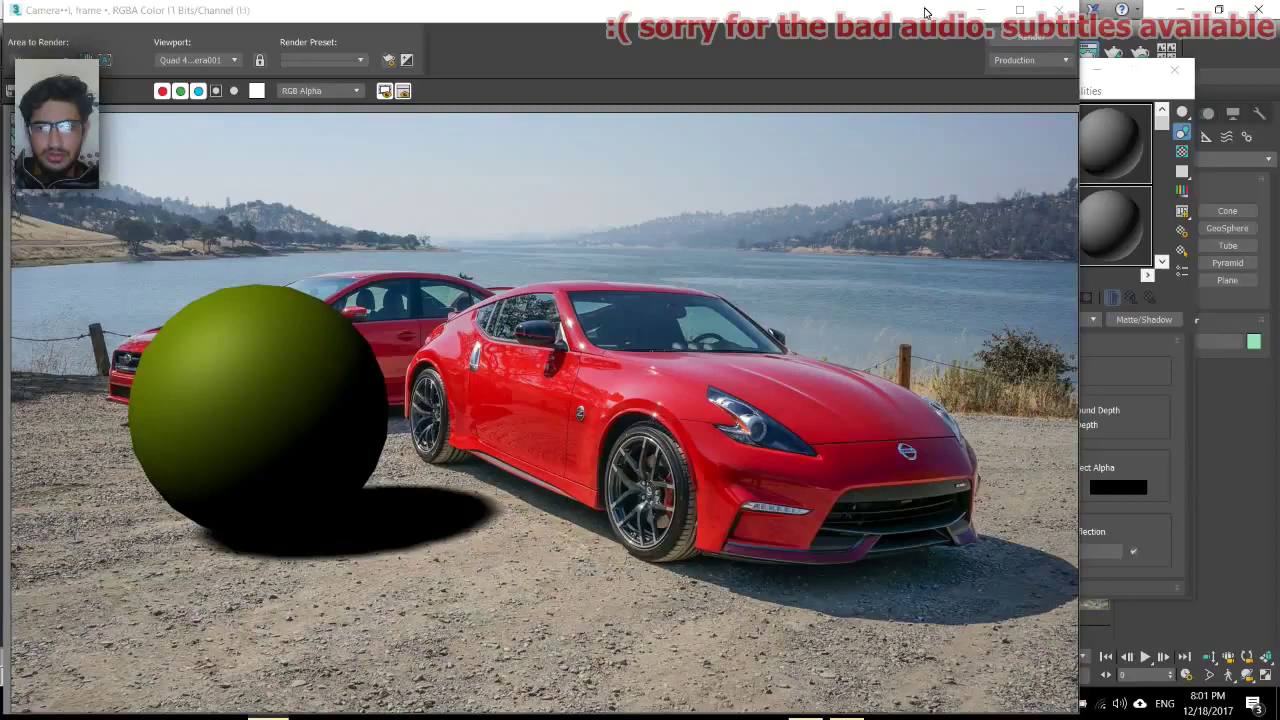
# Lift GeoSphere001 to about 6.577 on Z and re-render the camera view.
pyautogui.click(1071, 9)
pyautogui.click(1174, 69)
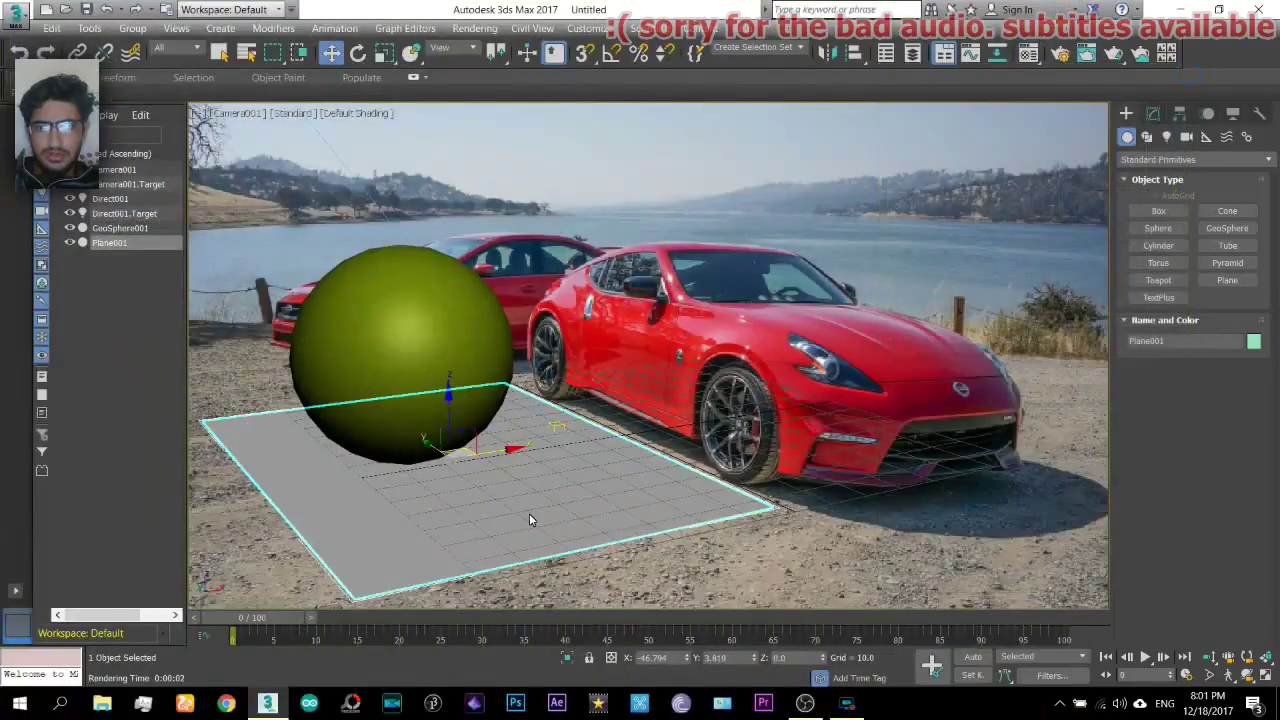
pyautogui.click(424, 369)
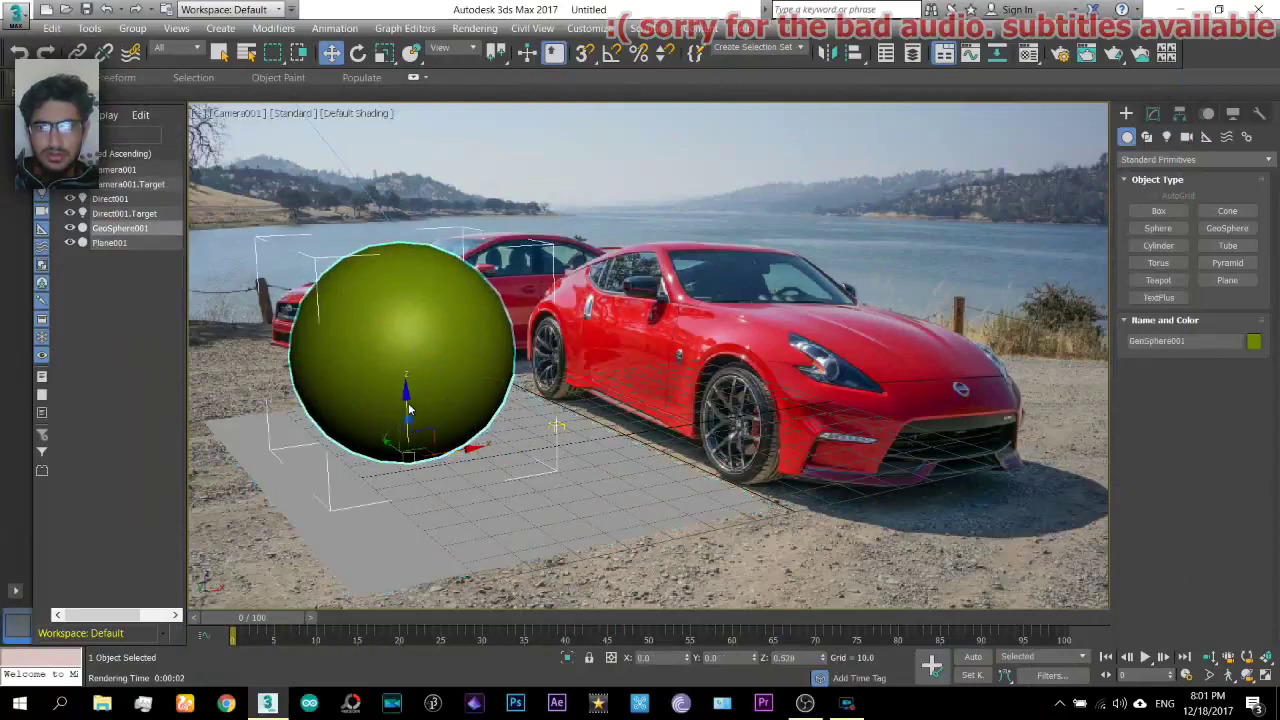
pyautogui.moveTo(412, 428)
pyautogui.mouseDown()
pyautogui.moveTo(408, 387)
pyautogui.moveTo(416, 423)
pyautogui.mouseUp()
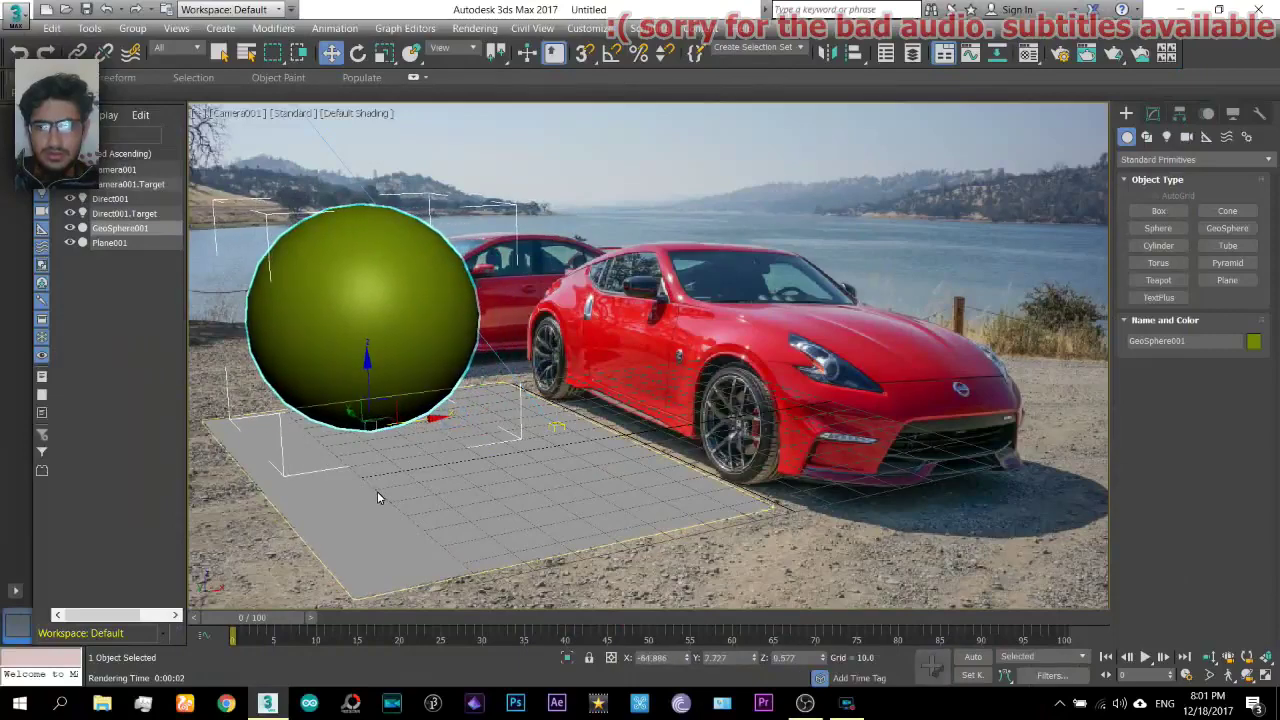
pyautogui.hotkey('shift', 'q')
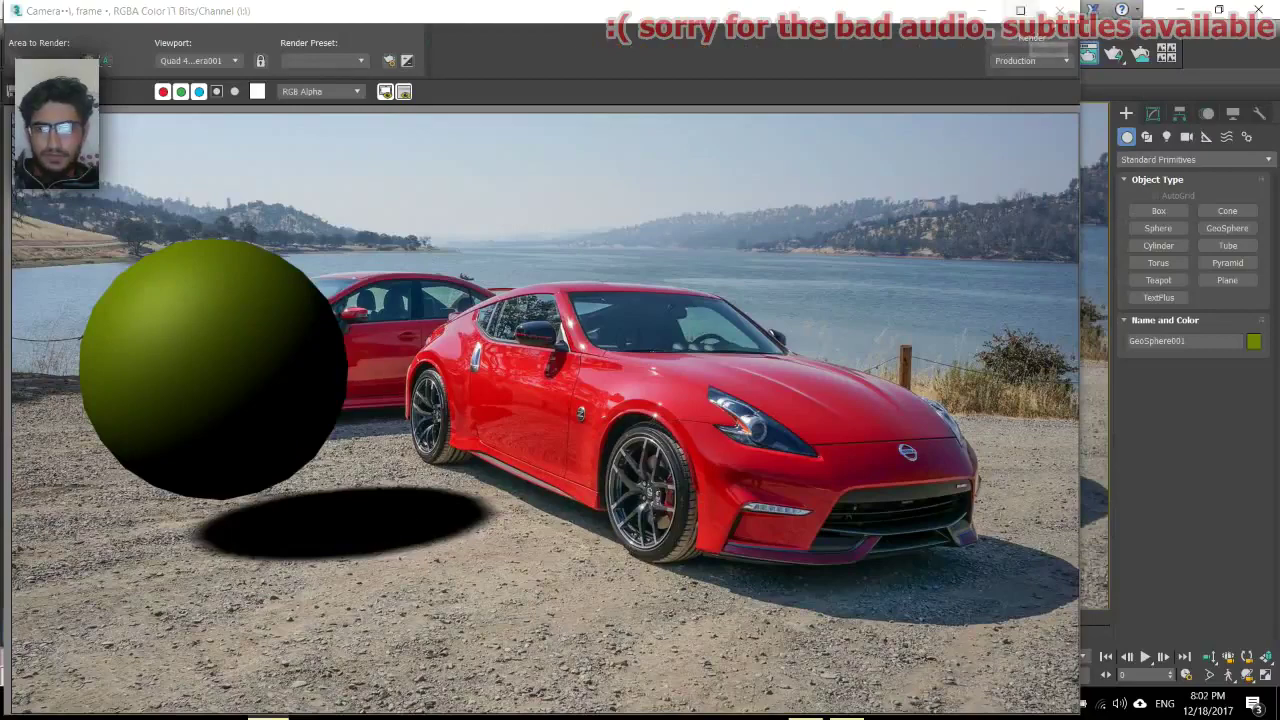
# Place a Sky001 skylight with 5 rays per sample and render the camera view.
pyautogui.click(1060, 10)
pyautogui.click(1166, 136)
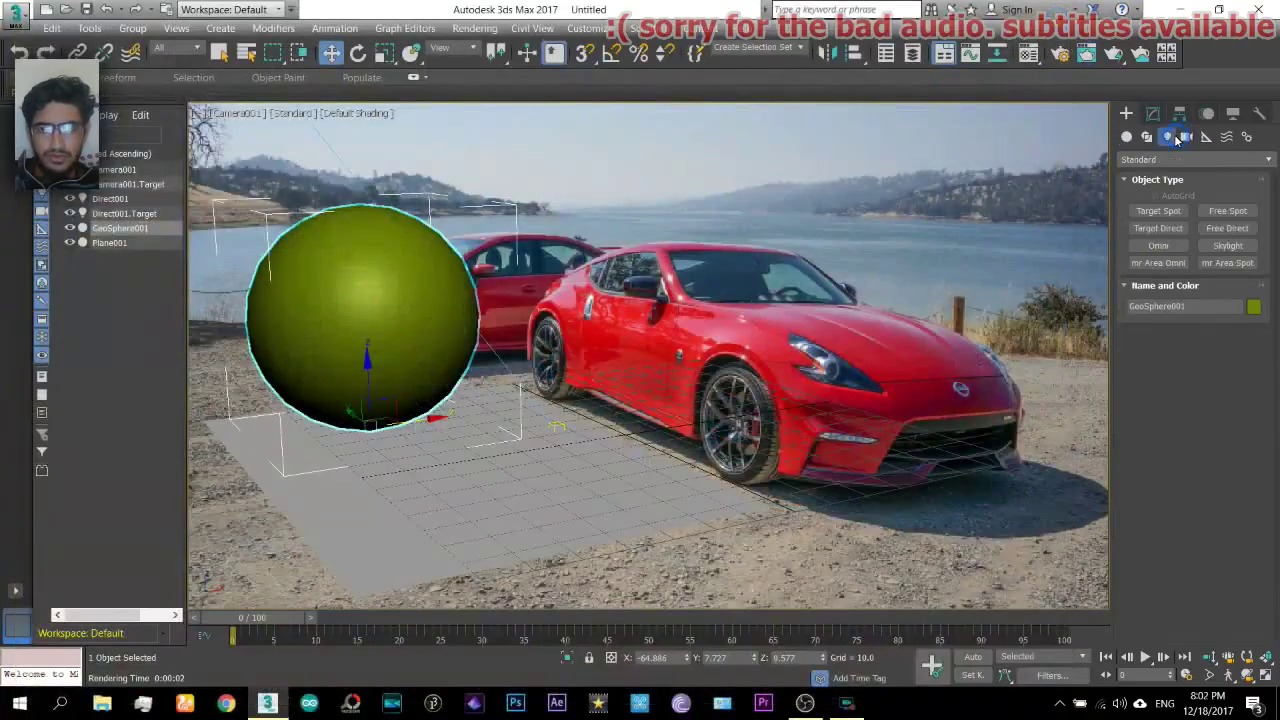
pyautogui.click(1240, 246)
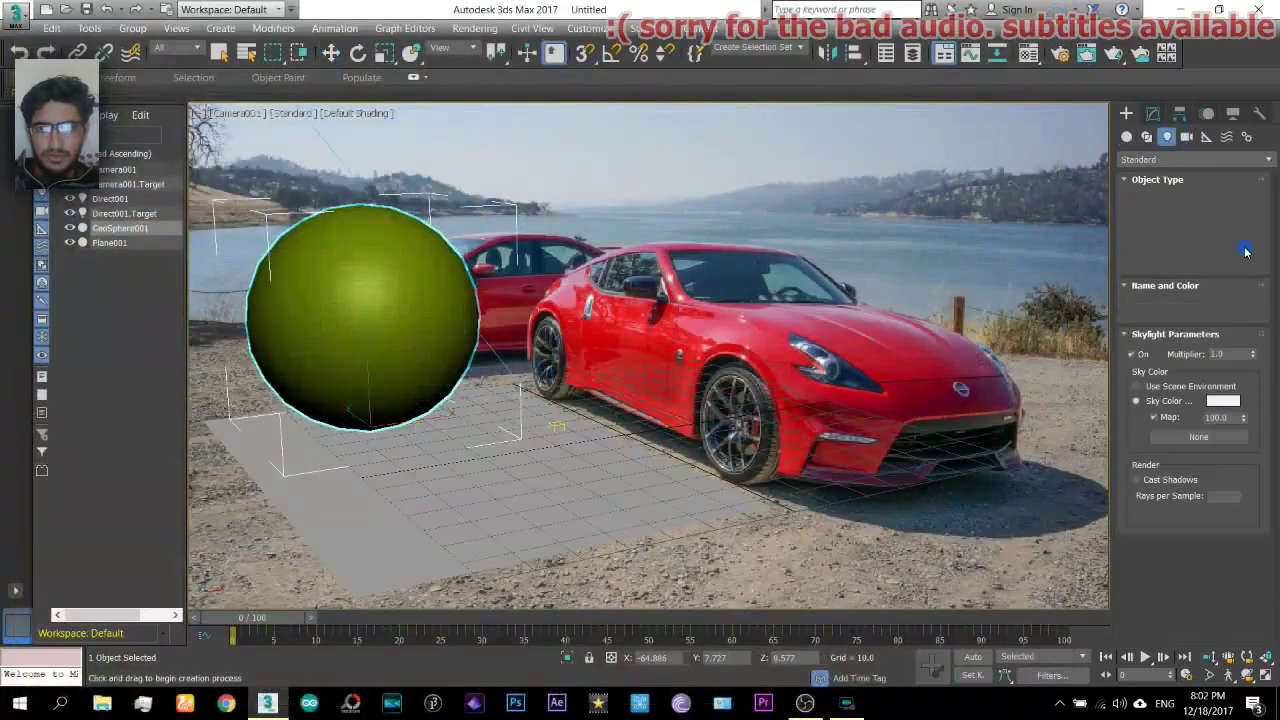
pyautogui.click(679, 497)
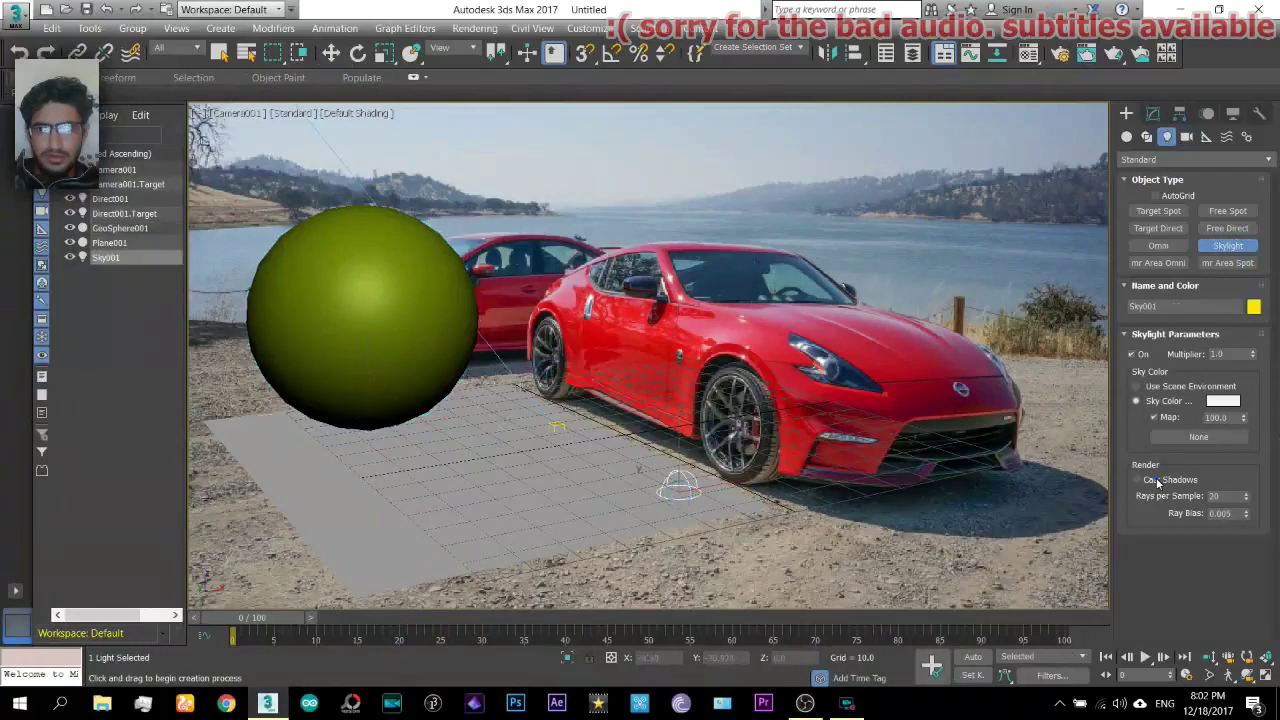
pyautogui.press('Tab')
pyautogui.write('5')
pyautogui.press('Return')
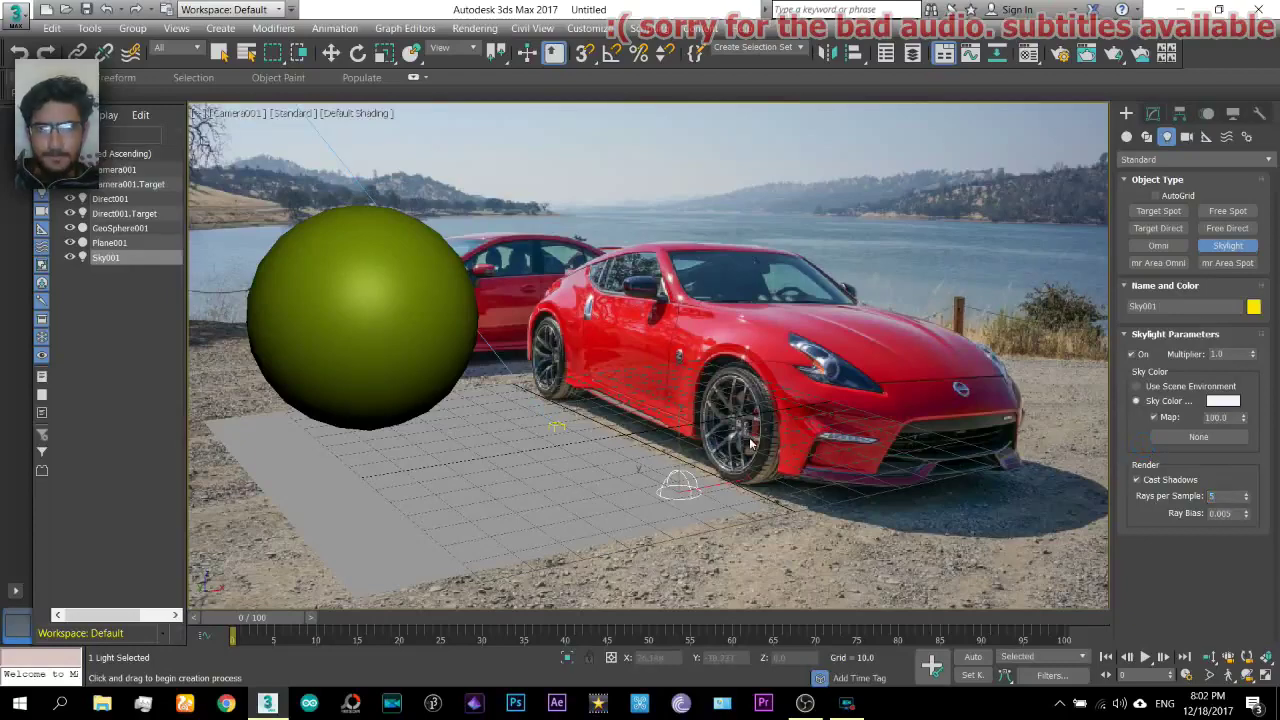
pyautogui.hotkey('shift', 'q')
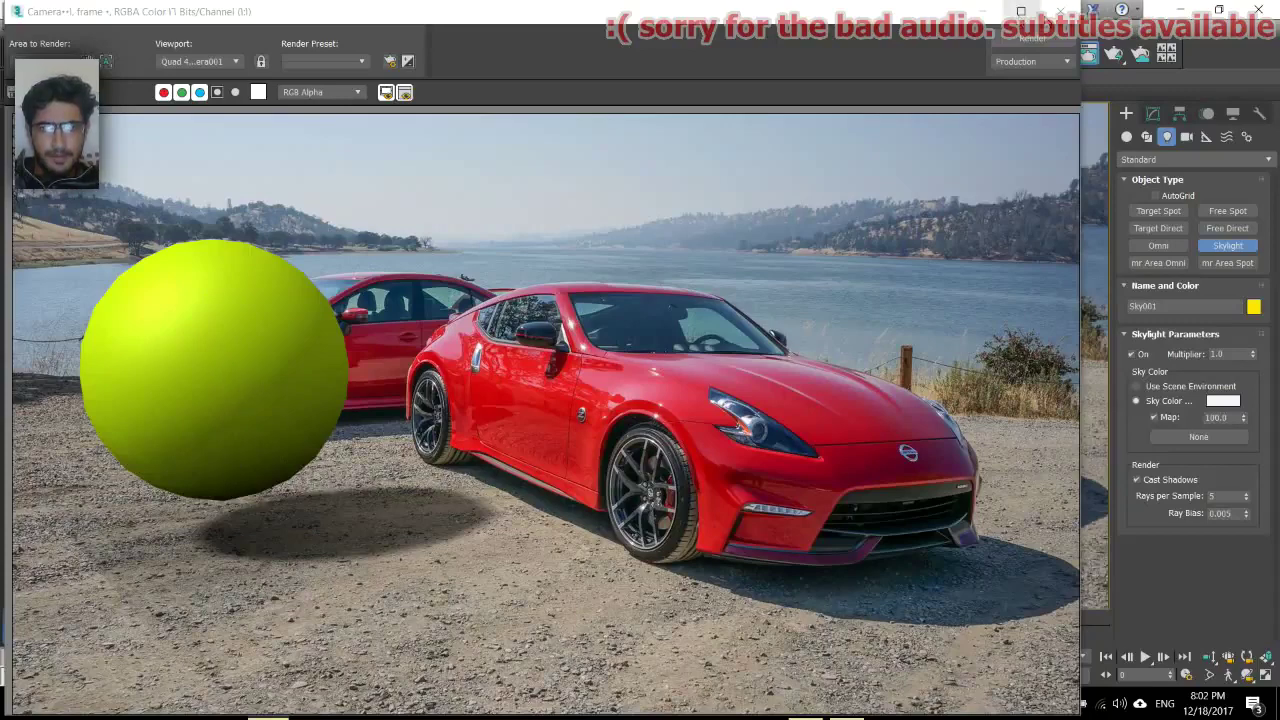
# Select the sphere and activate the third sample slot in the Material Editor.
pyautogui.click(1064, 11)
pyautogui.rightClick(351, 302)
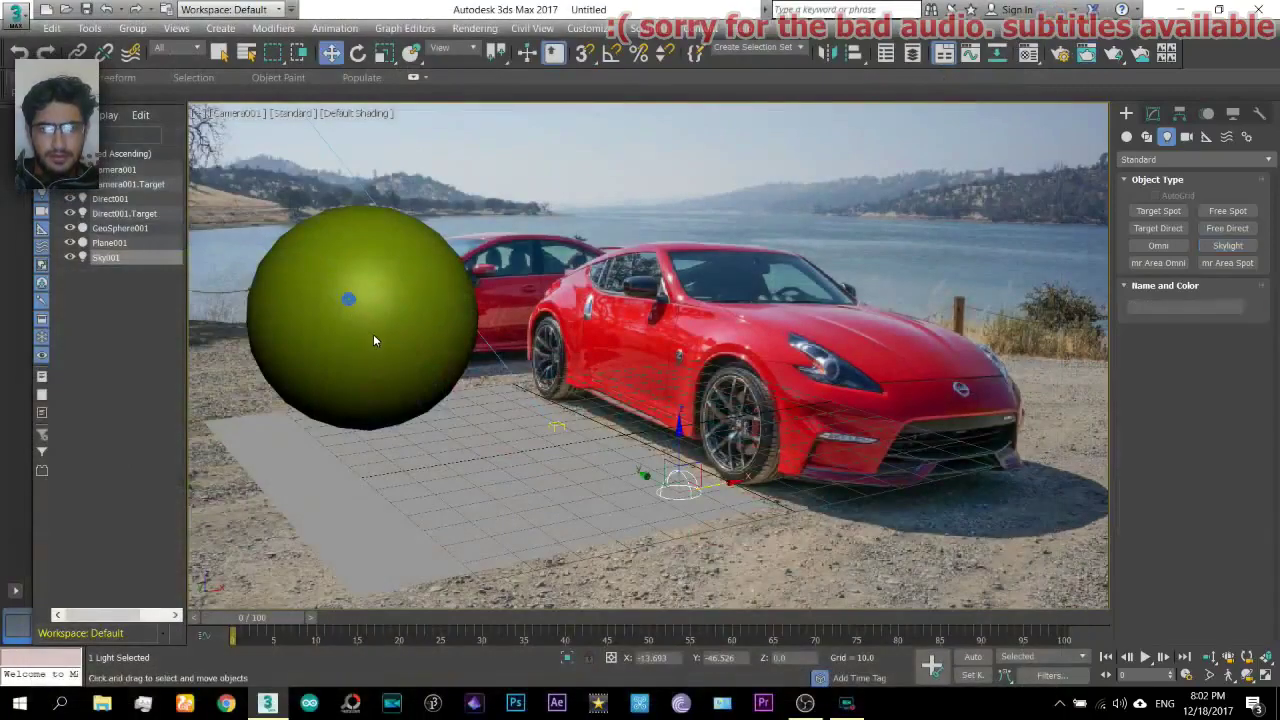
pyautogui.click(374, 318)
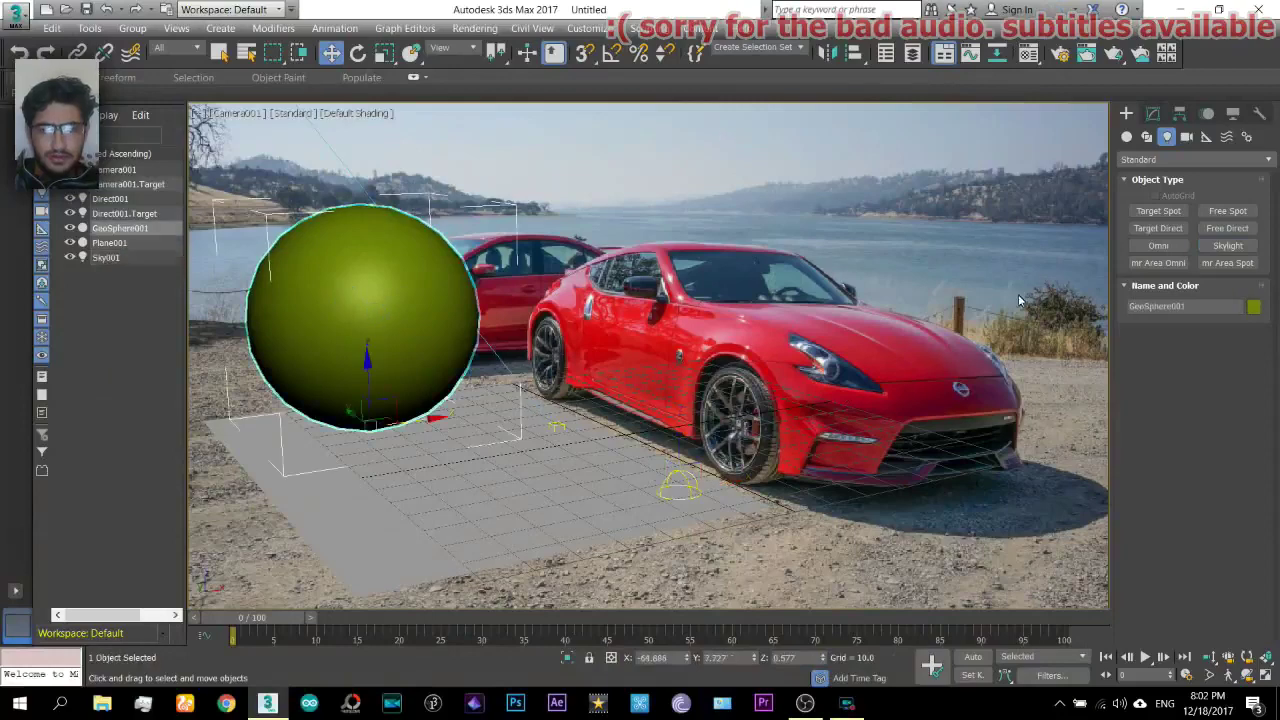
pyautogui.click(1029, 53)
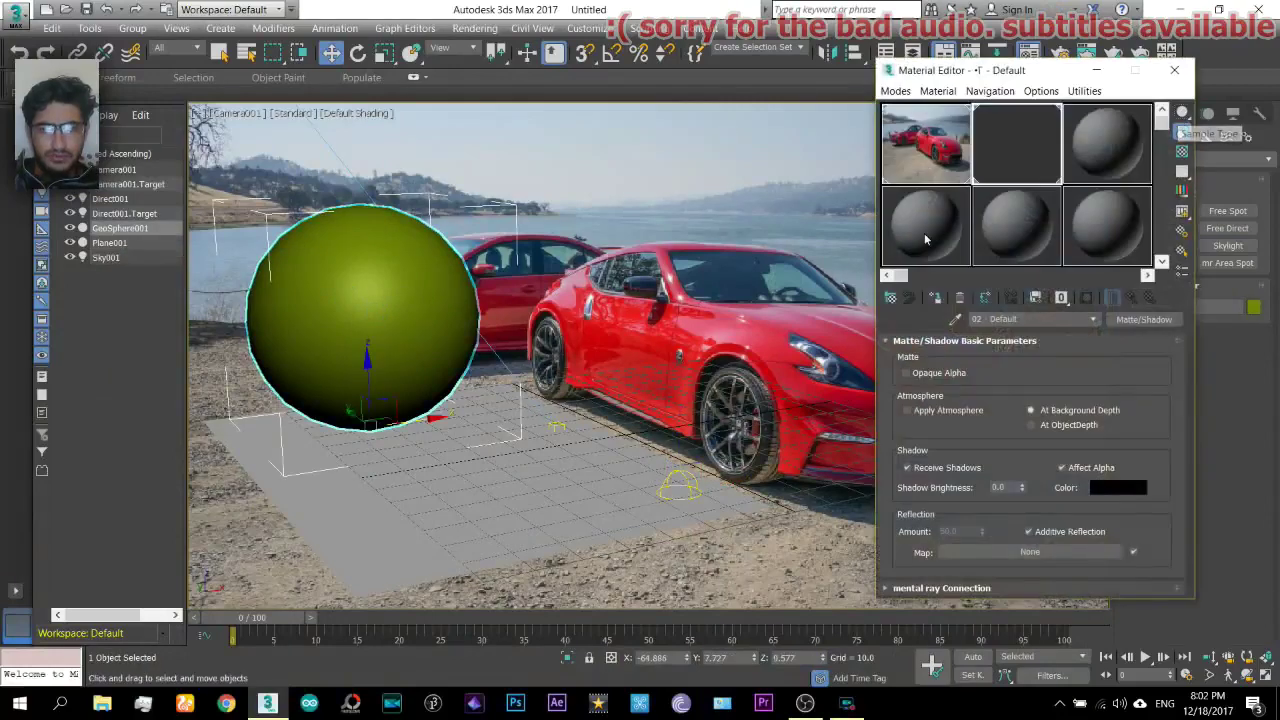
pyautogui.click(1110, 156)
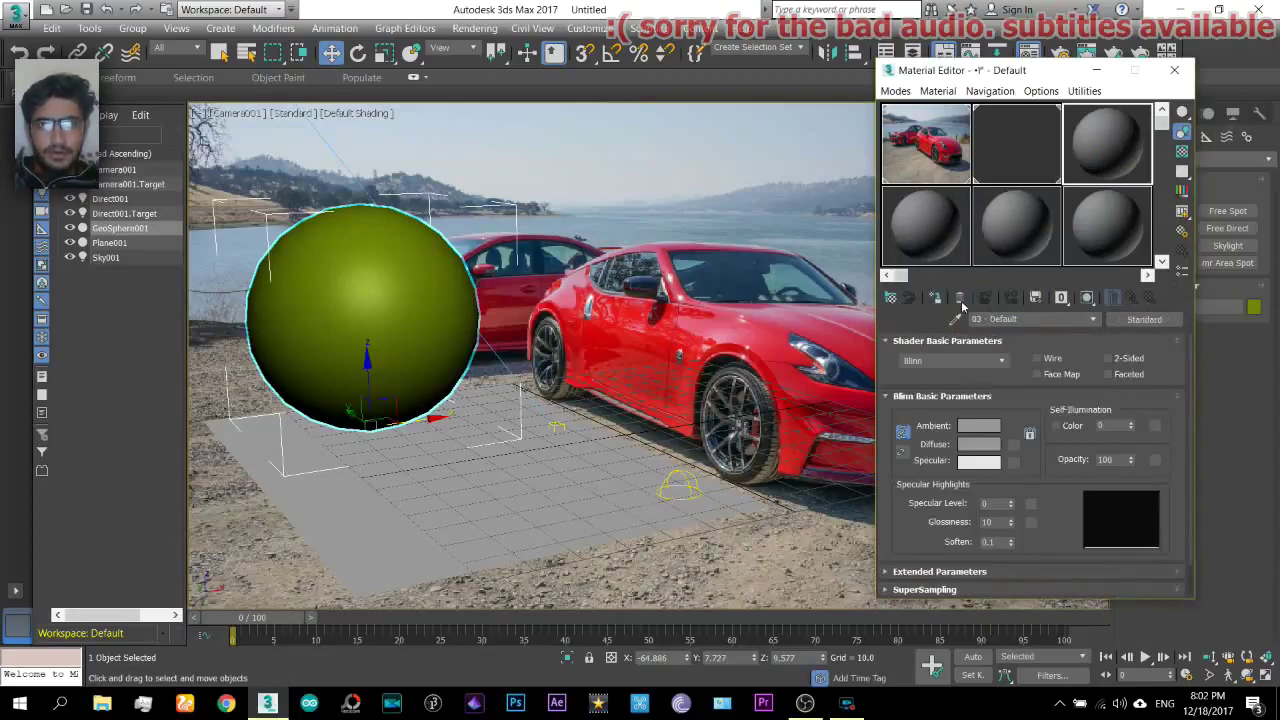
# Copy the car photo bitmap into the Diffuse map, using Texture coordinates.
pyautogui.click(1013, 444)
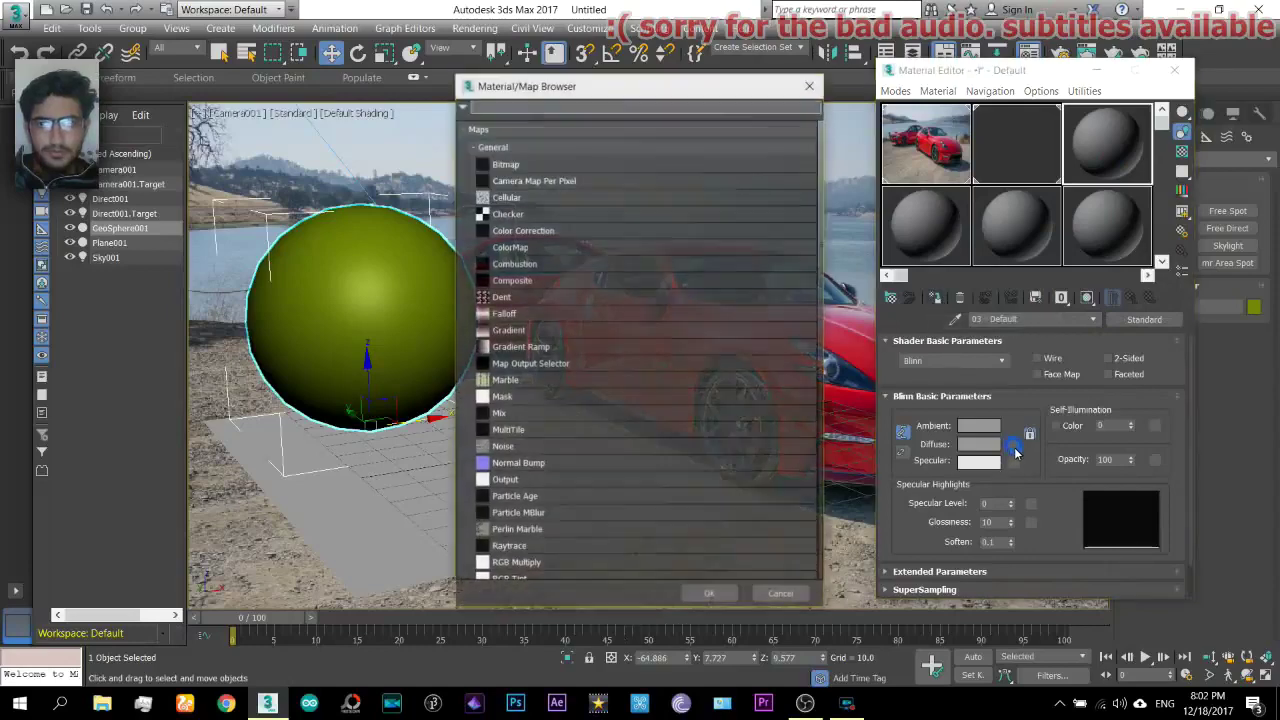
pyautogui.click(808, 90)
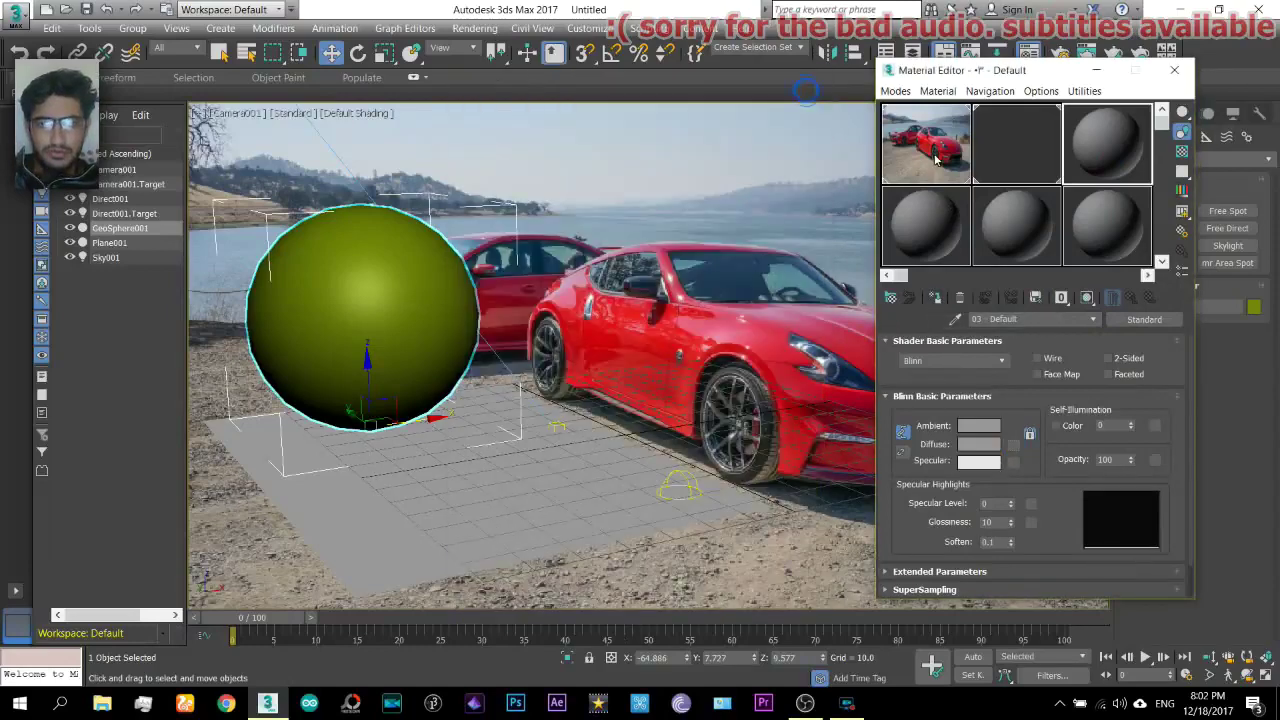
pyautogui.moveTo(1013, 444); pyautogui.dragTo(1013, 461)
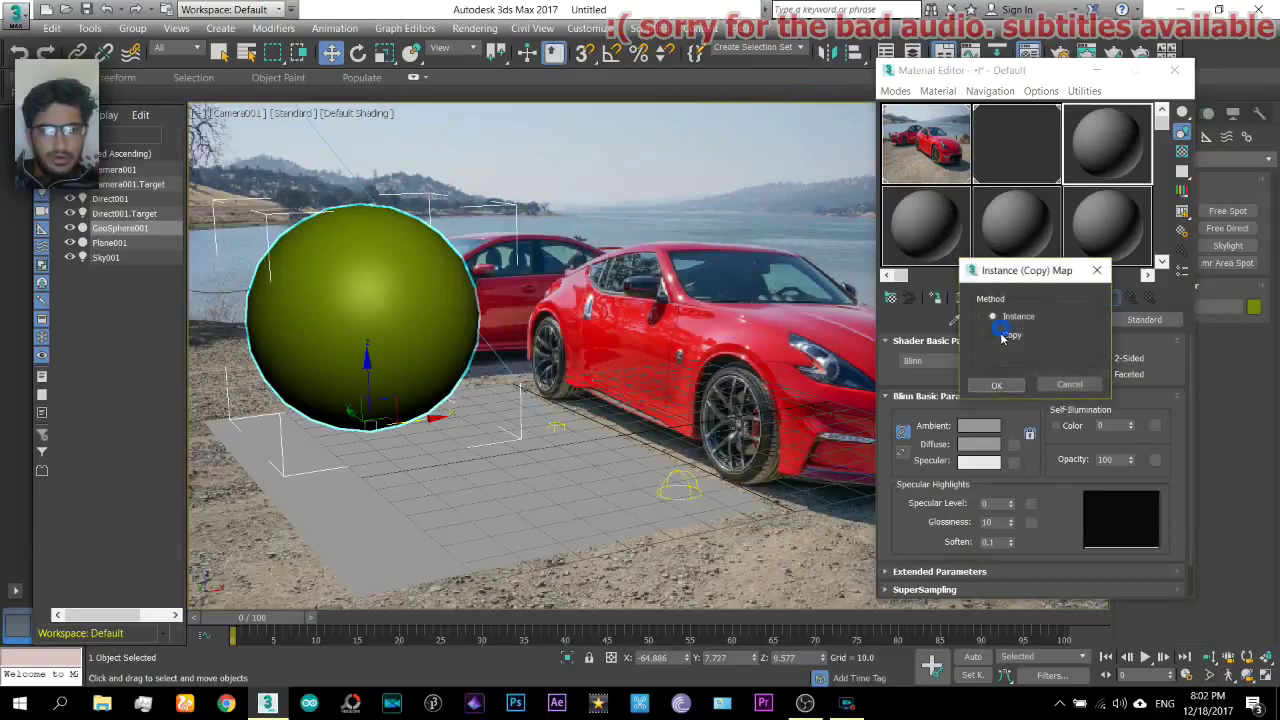
pyautogui.click(996, 385)
pyautogui.click(1013, 444)
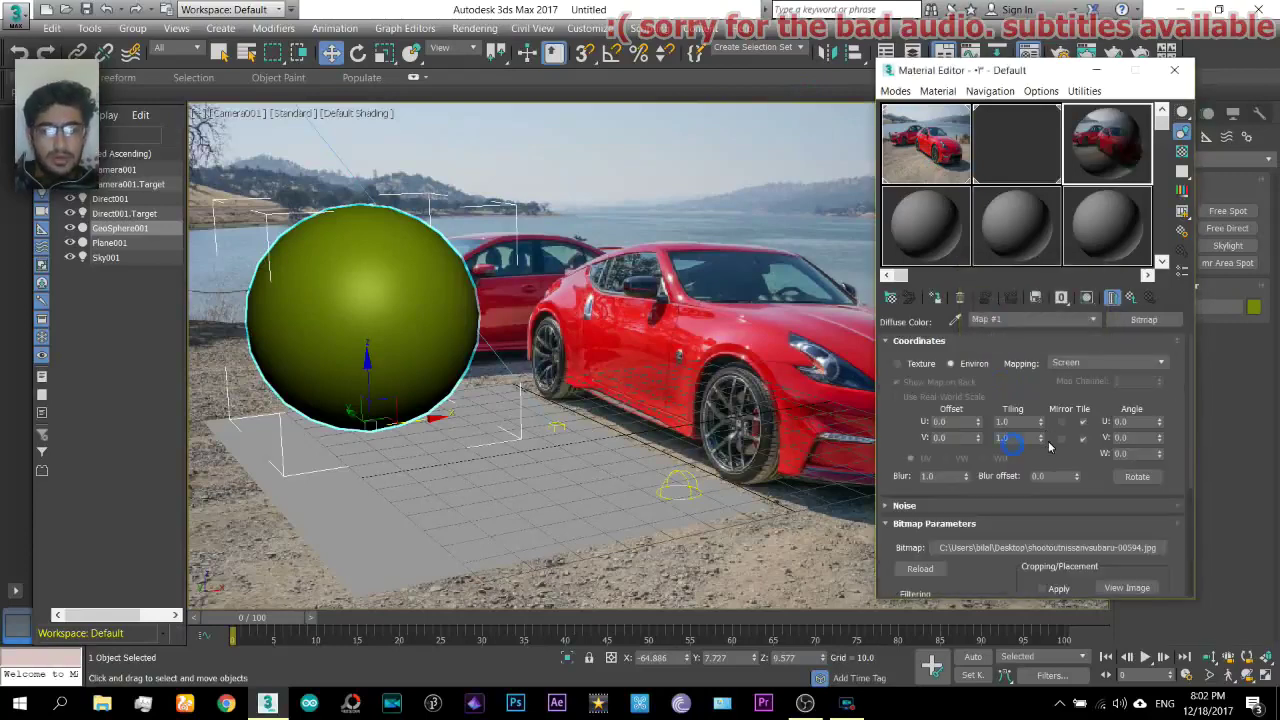
pyautogui.click(918, 364)
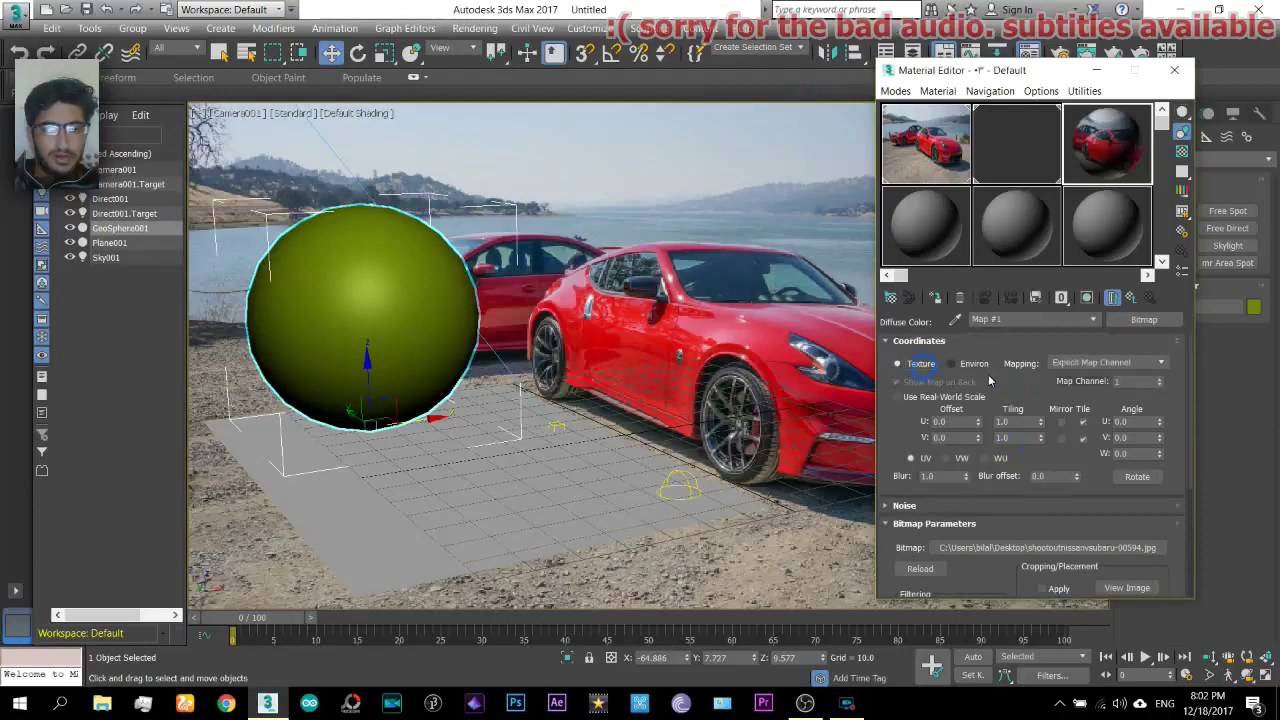
# Assign the material to GeoSphere001 and show its car photo texture in the viewport.
pyautogui.click(1131, 297)
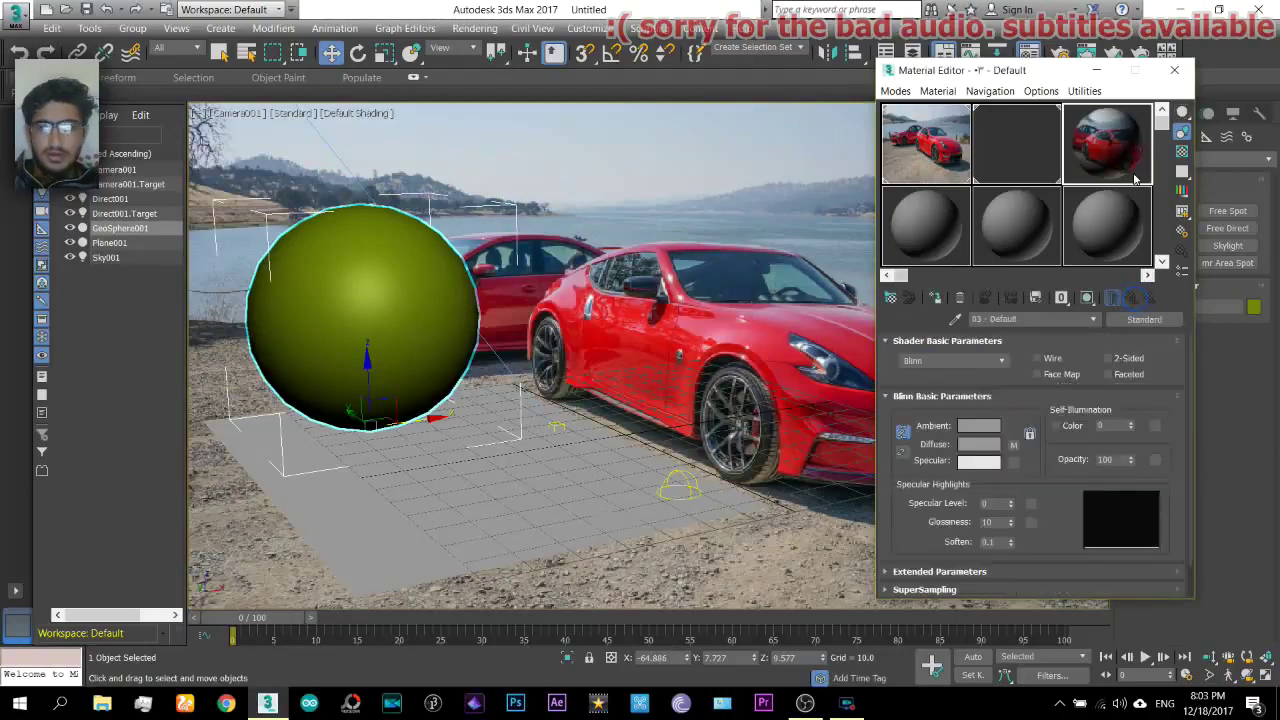
pyautogui.scroll(-1, 1076, 527)
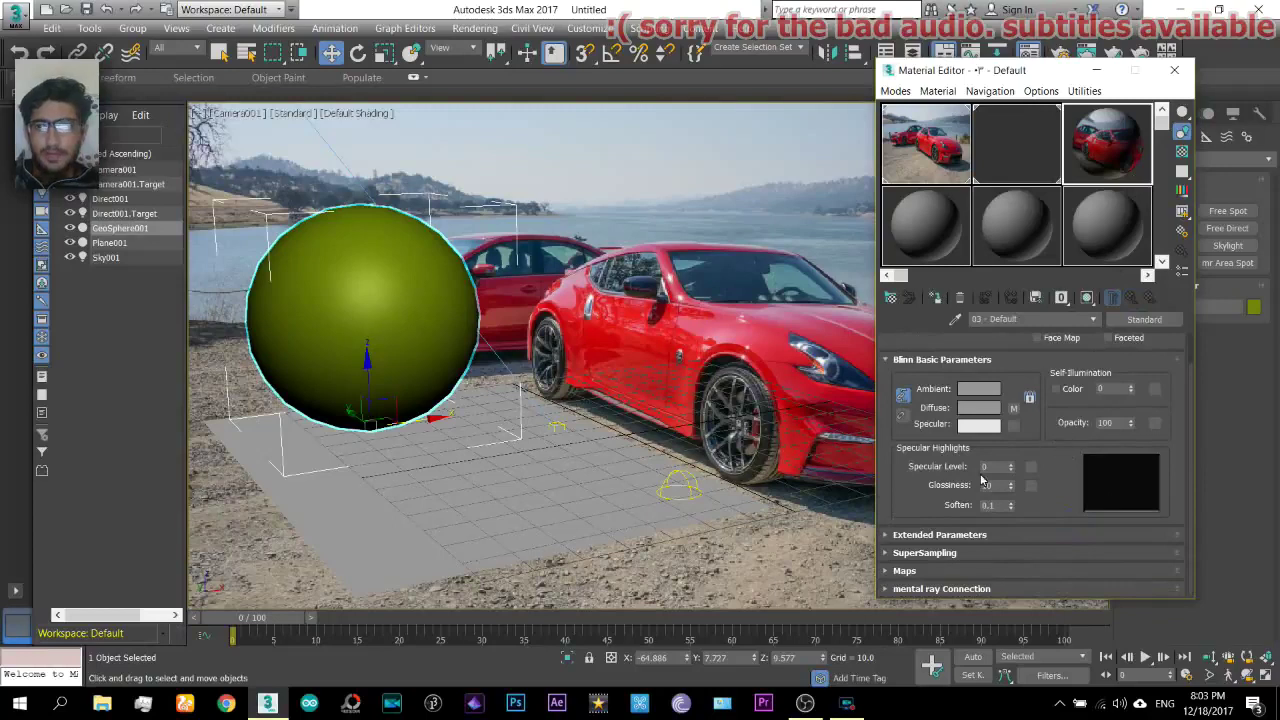
pyautogui.click(1013, 407)
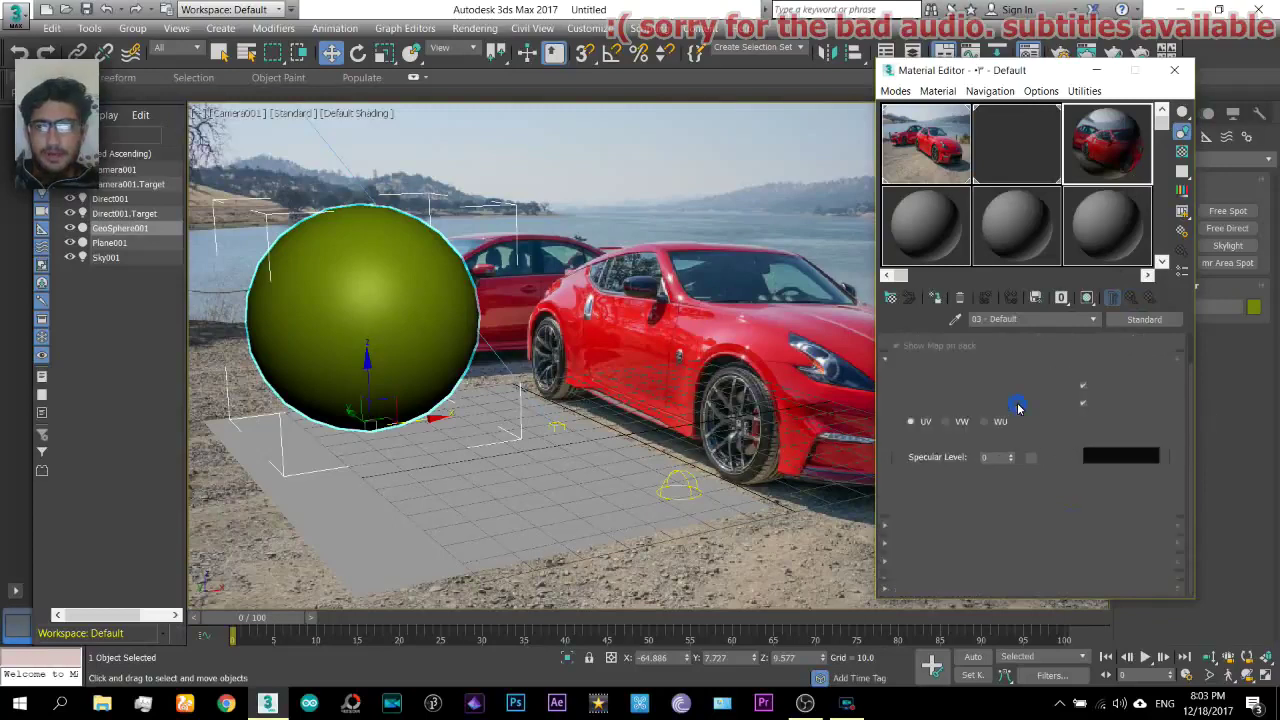
pyautogui.click(937, 299)
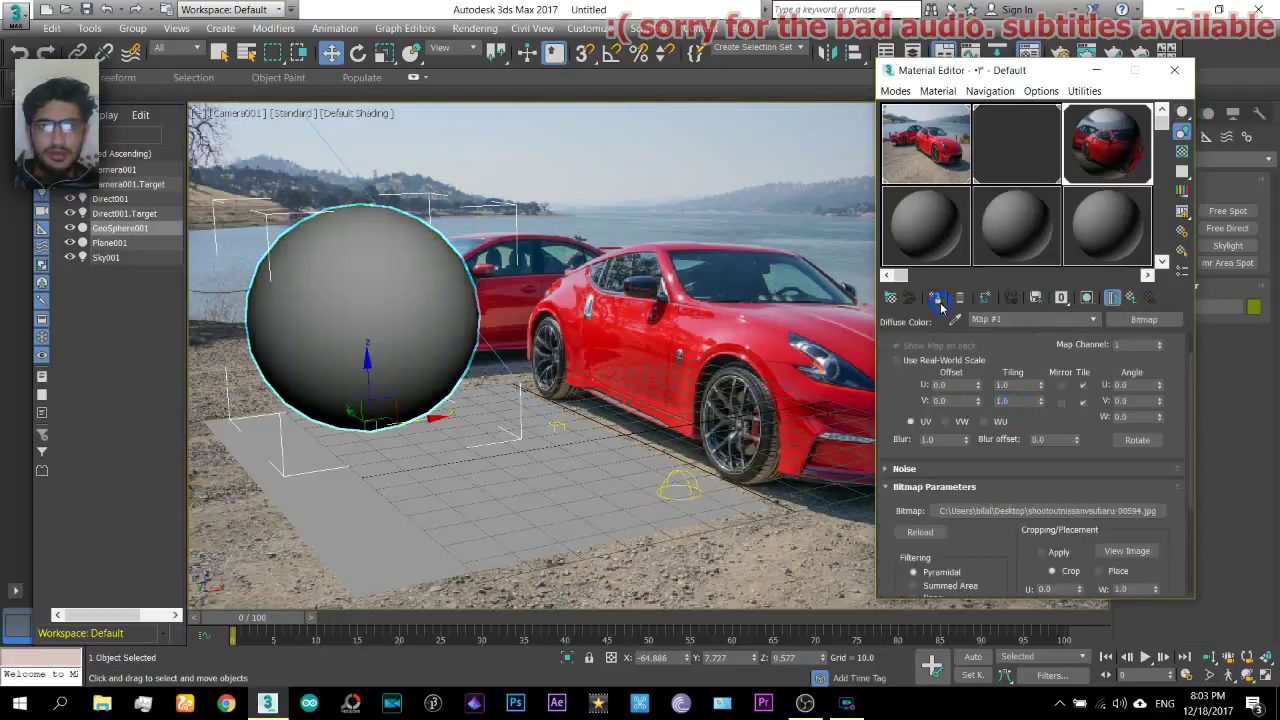
pyautogui.click(1090, 298)
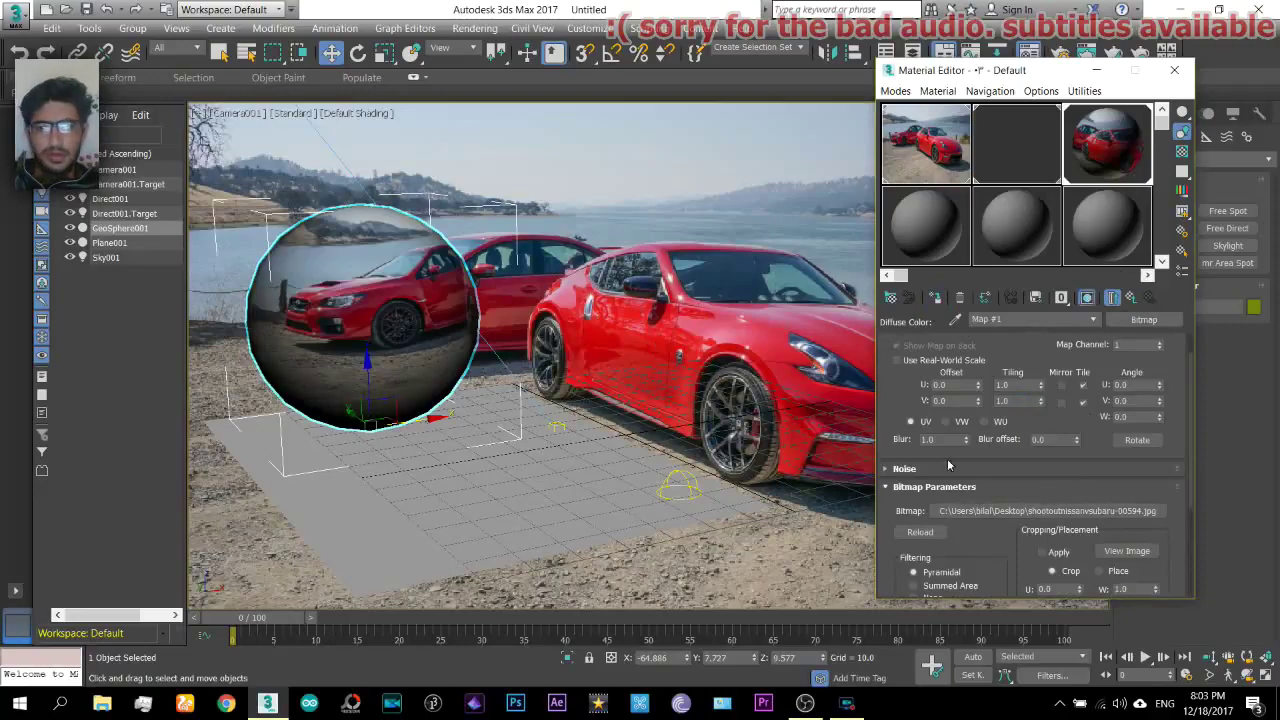
pyautogui.scroll(-3, 1048, 493)
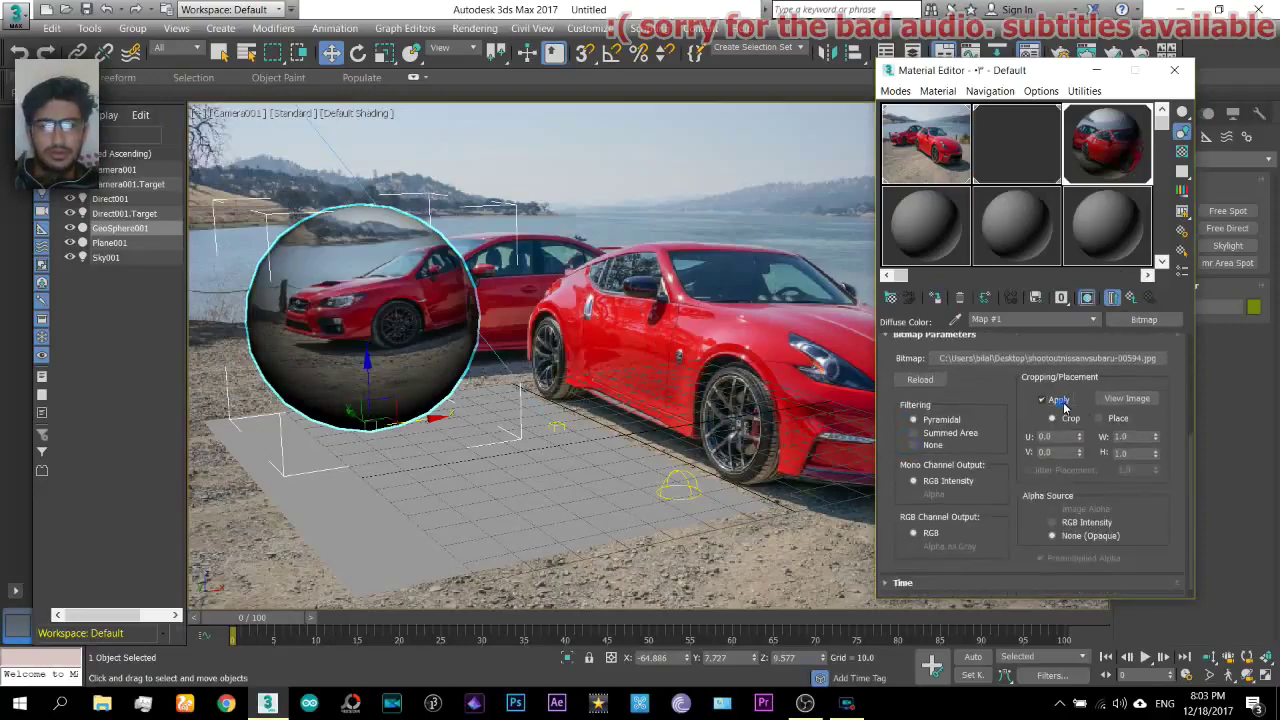
# Crop the sphere's bitmap to a small gravel patch of the car photo.
pyautogui.click(1126, 398)
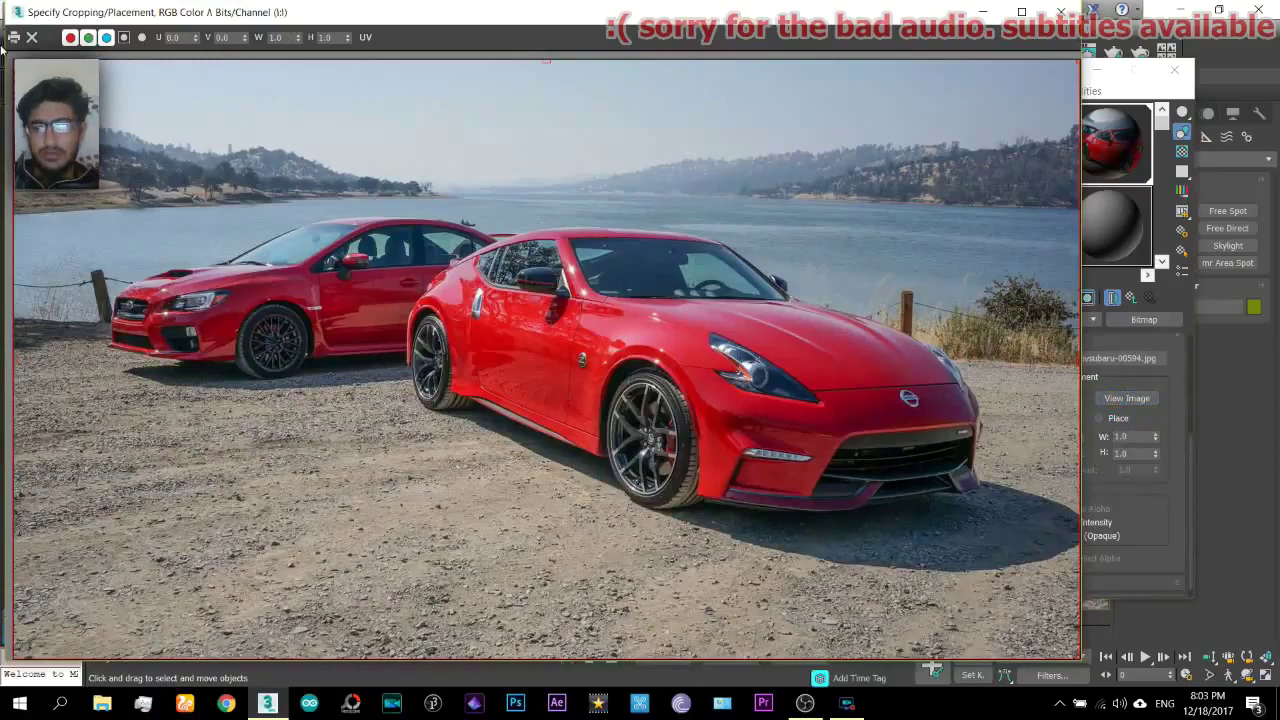
pyautogui.moveTo(15, 61); pyautogui.dragTo(525, 478)
pyautogui.moveTo(1081, 463); pyautogui.dragTo(692, 502)
pyautogui.moveTo(570, 628); pyautogui.dragTo(457, 628)
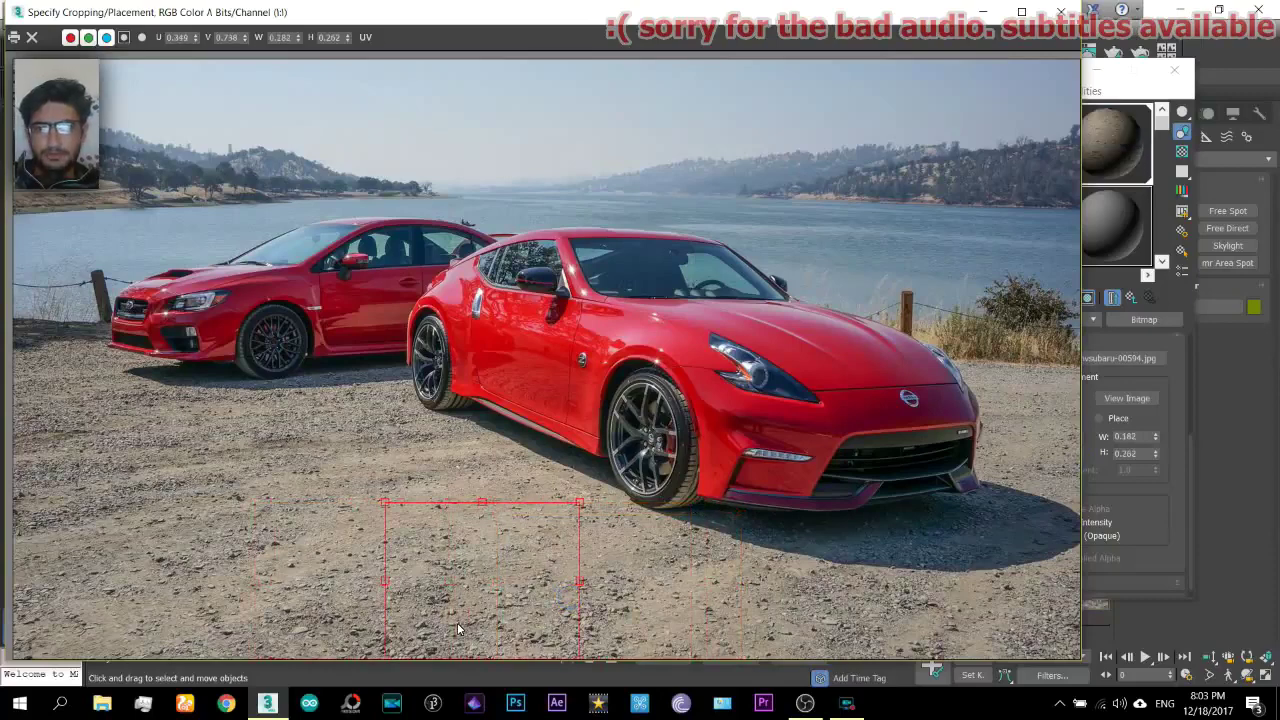
pyautogui.click(1060, 11)
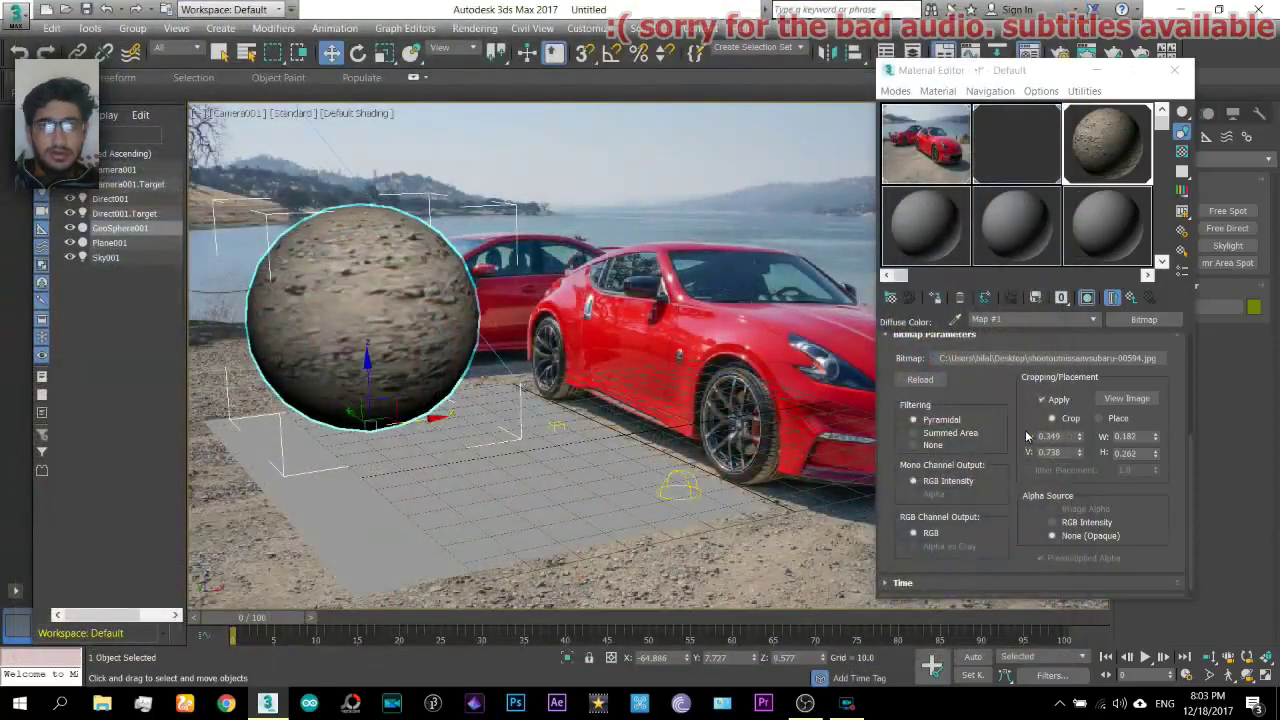
pyautogui.moveTo(1026, 436); pyautogui.dragTo(1026, 598)
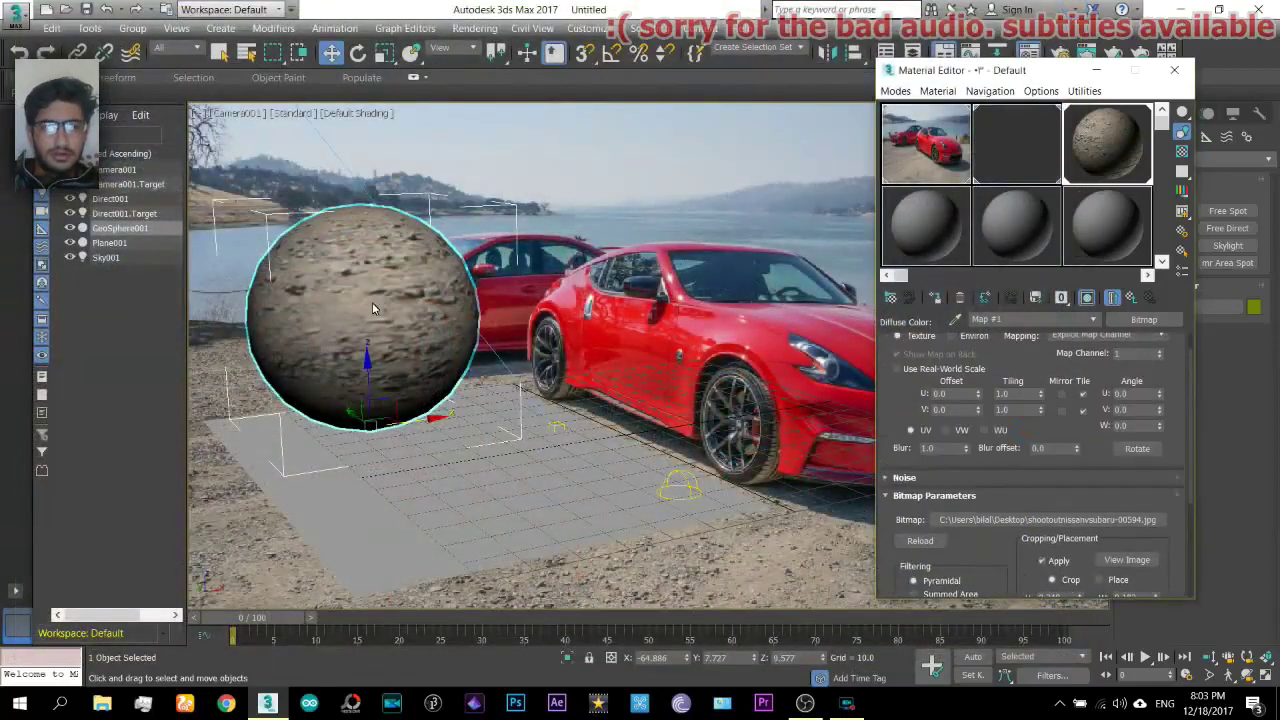
# Add a UVW Map modifier with Spherical mapping to GeoSphere001 and render the camera view.
pyautogui.click(1174, 70)
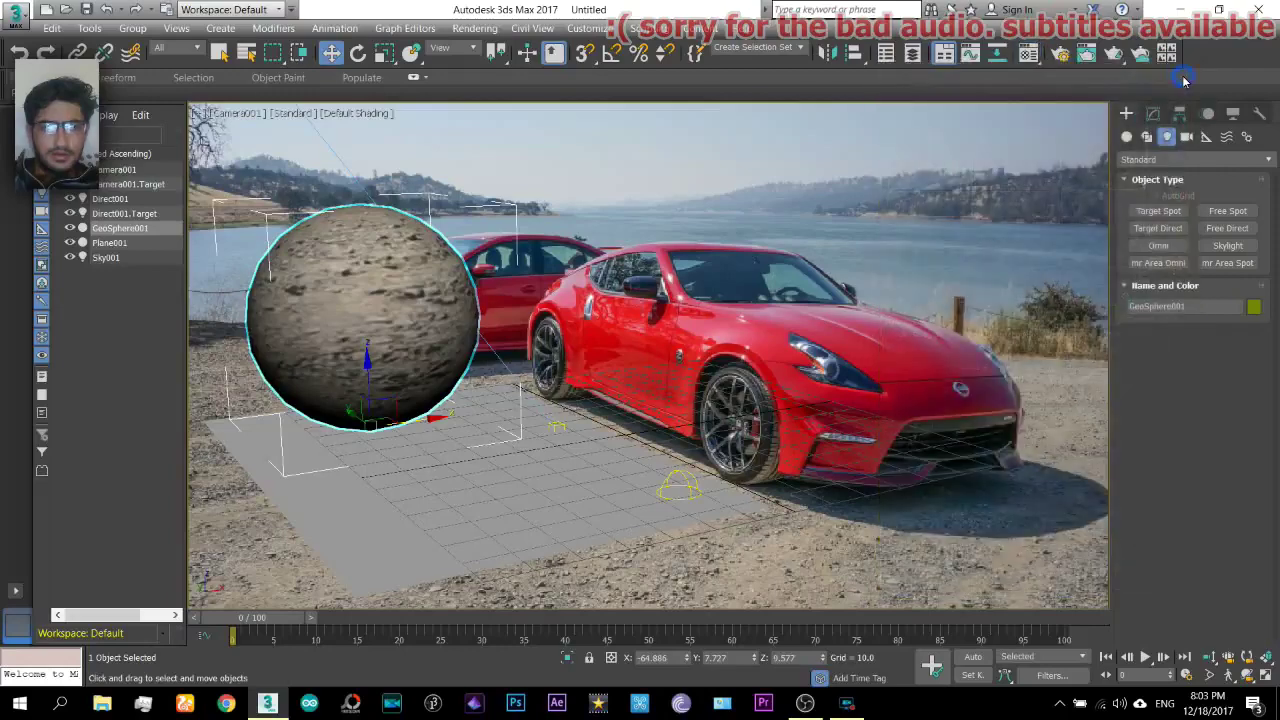
pyautogui.click(1152, 114)
pyautogui.click(1271, 160)
pyautogui.scroll(-15, 1195, 420)
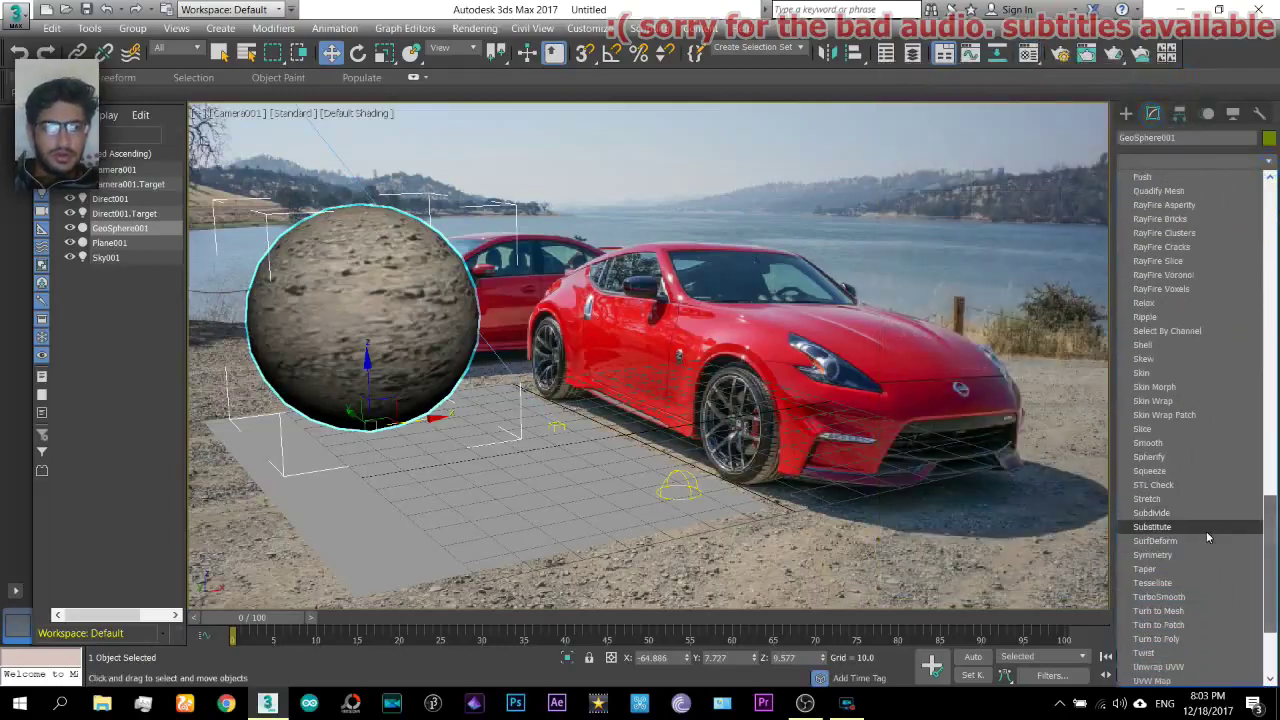
pyautogui.scroll(-3, 1268, 594)
pyautogui.click(1195, 545)
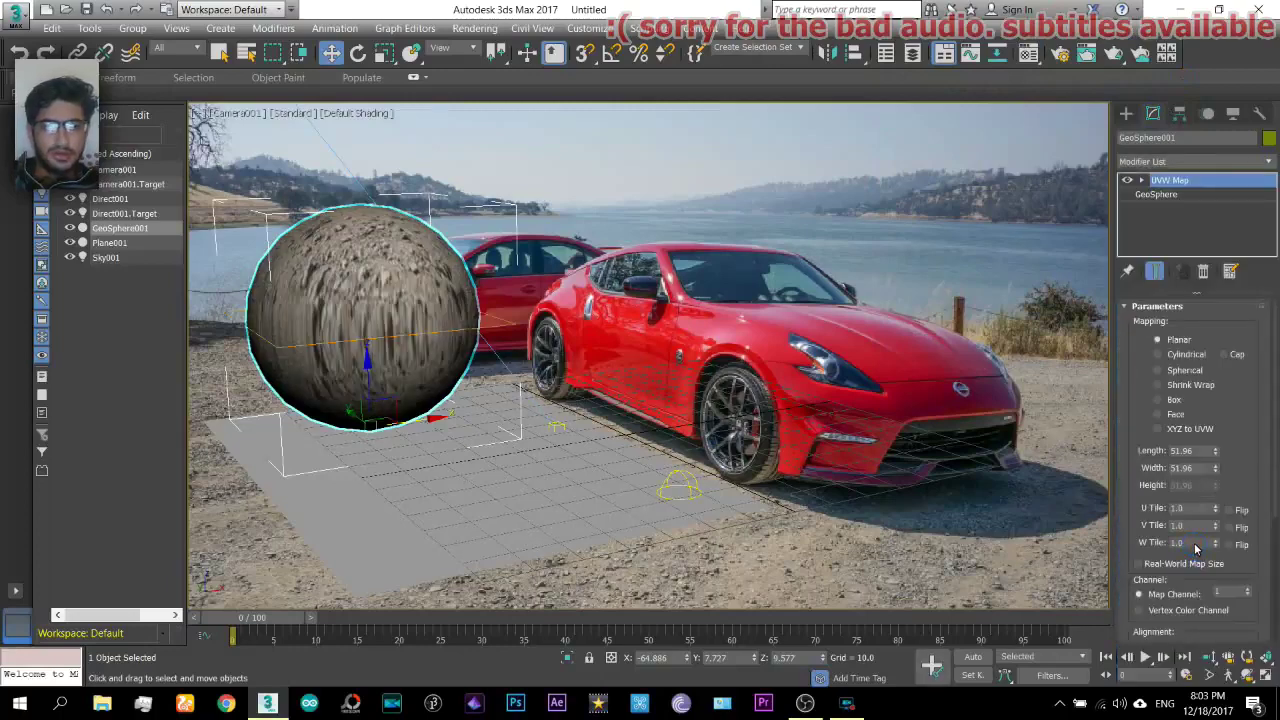
pyautogui.click(1174, 400)
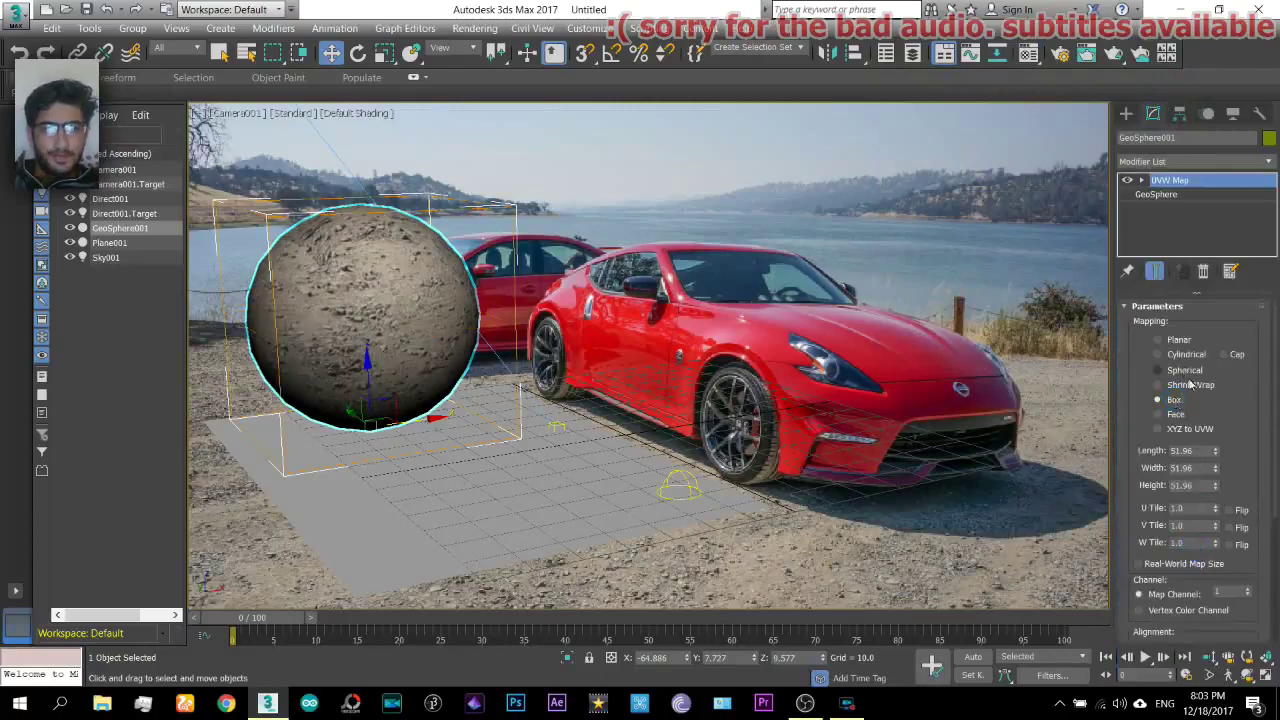
pyautogui.click(1186, 371)
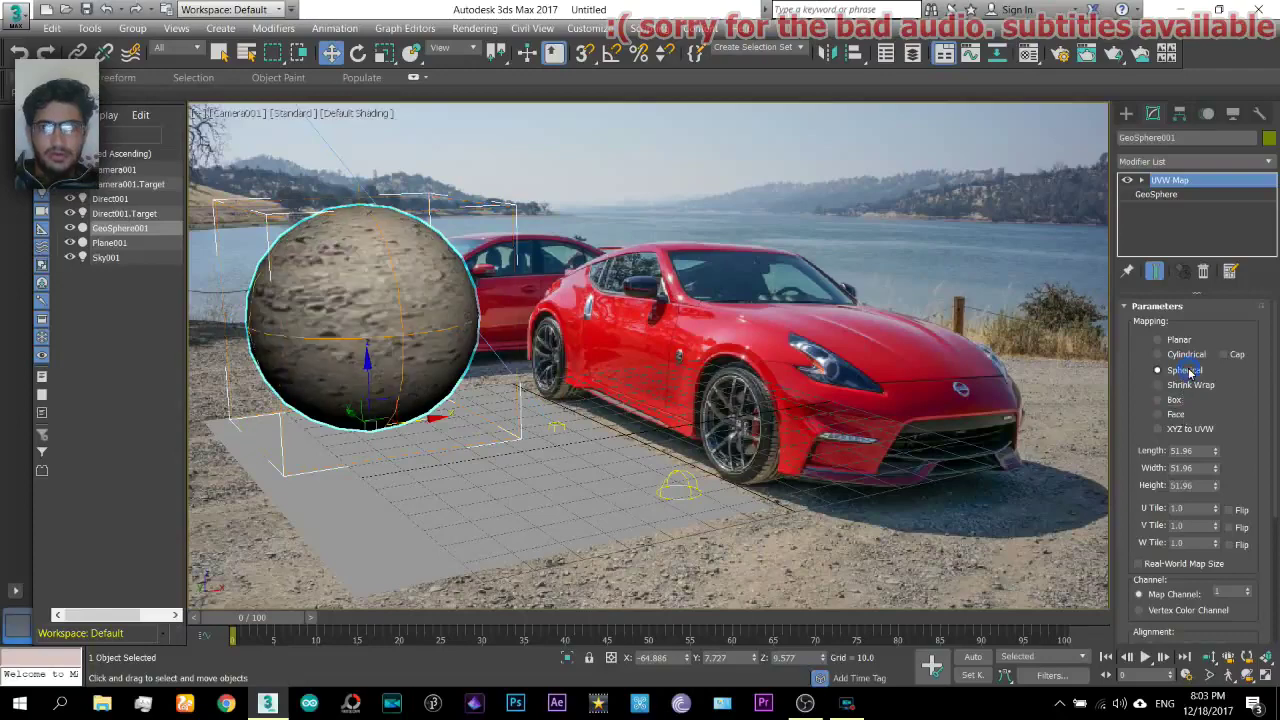
pyautogui.click(1126, 113)
pyautogui.hotkey('shift', 'q')
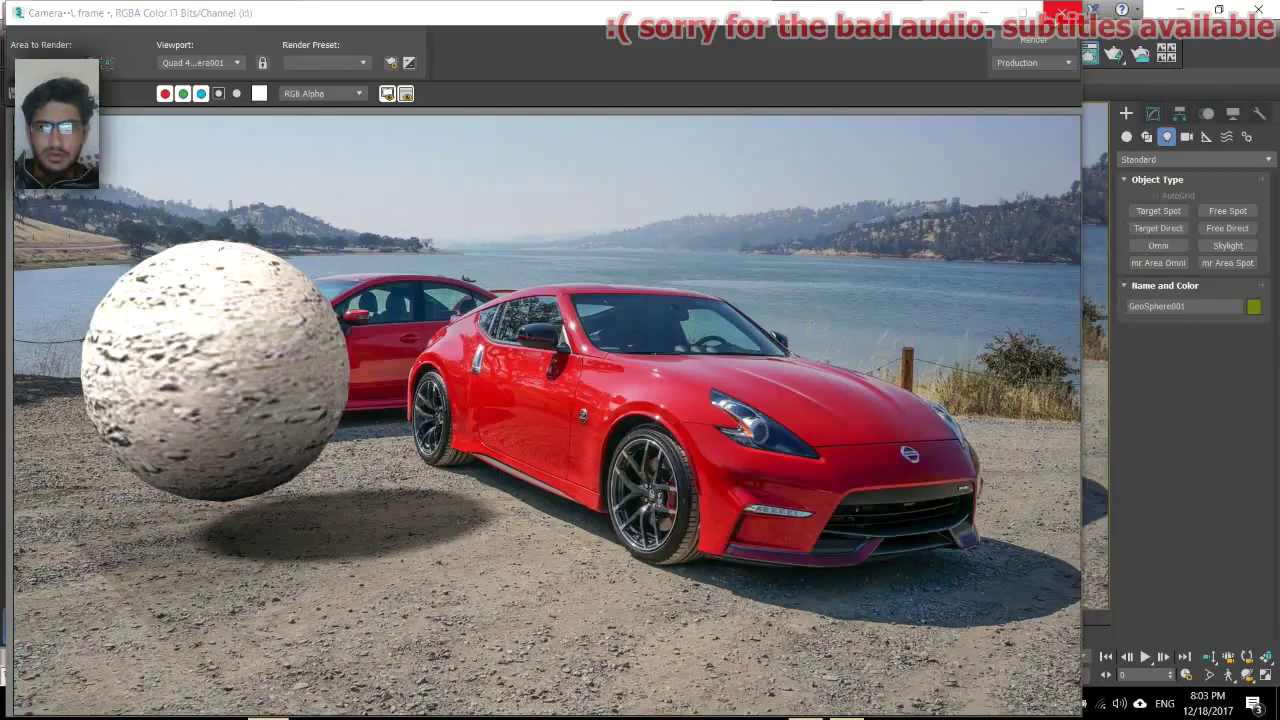
# Set the rock's diffuse texture tiling to 2 in both U and V.
pyautogui.click(1062, 12)
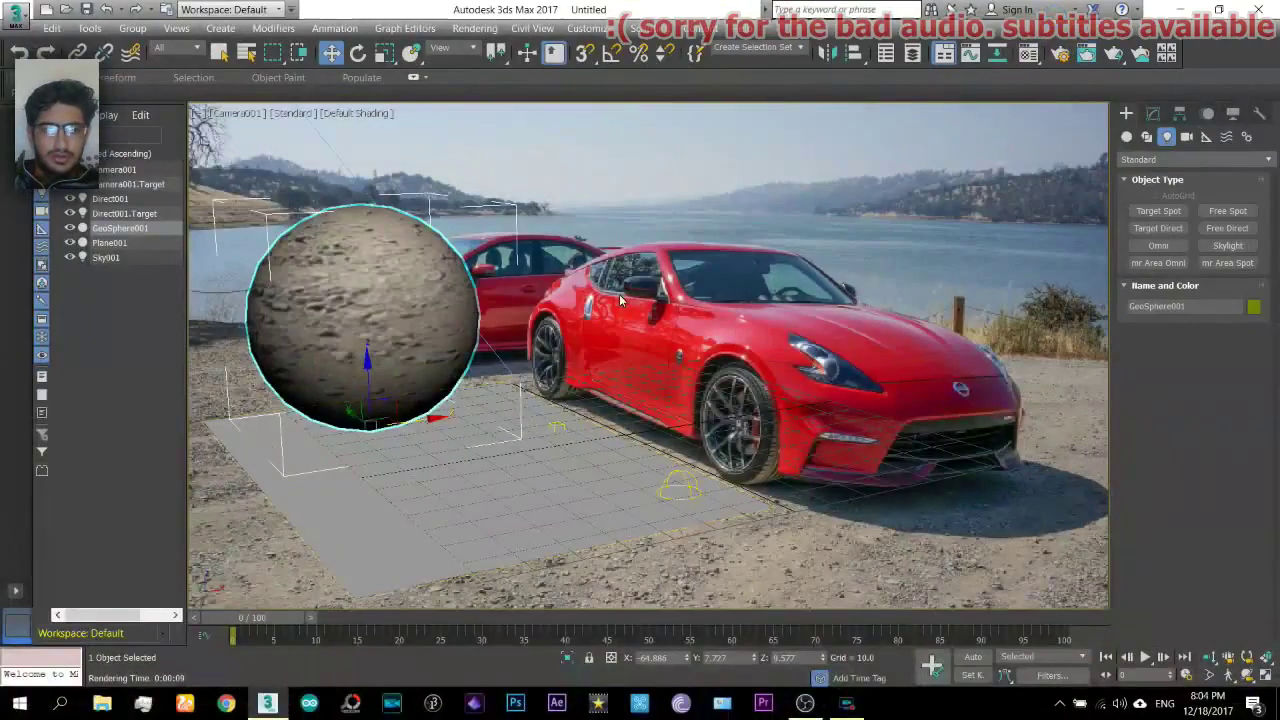
pyautogui.click(1029, 53)
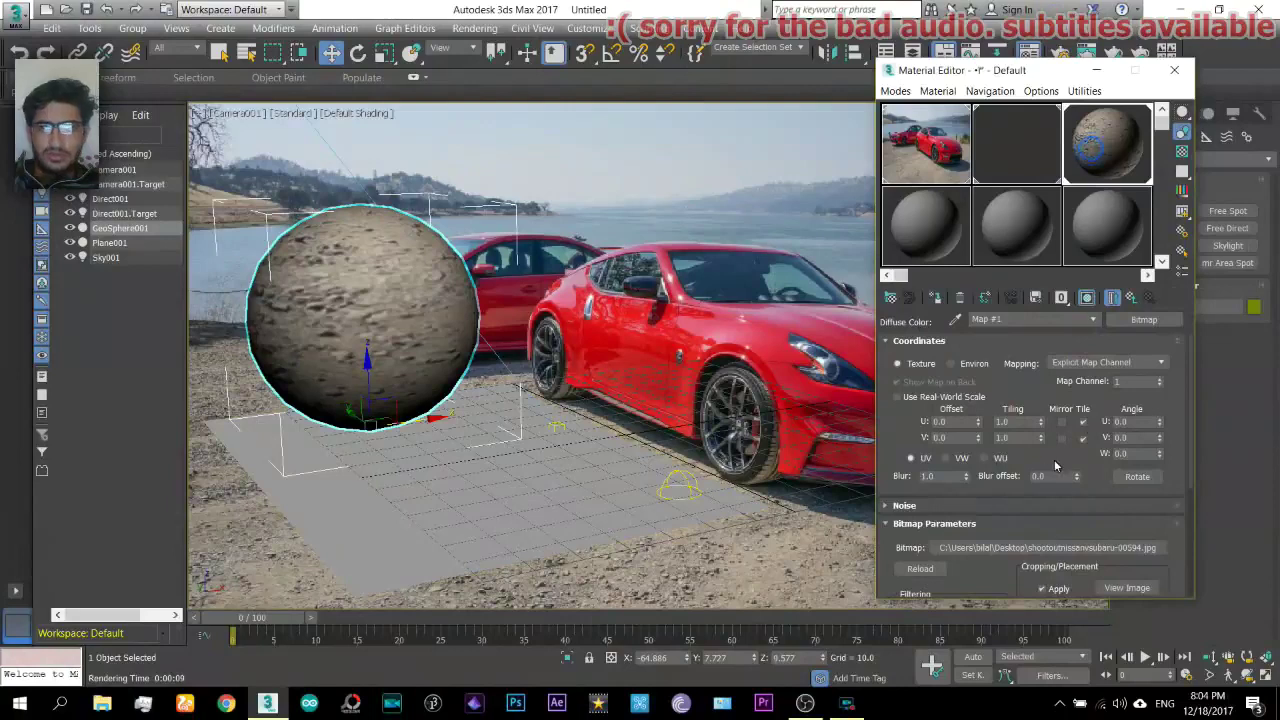
pyautogui.doubleClick(1012, 421)
pyautogui.write('3')
pyautogui.doubleClick(1018, 438)
pyautogui.write('3')
pyautogui.press('Return')
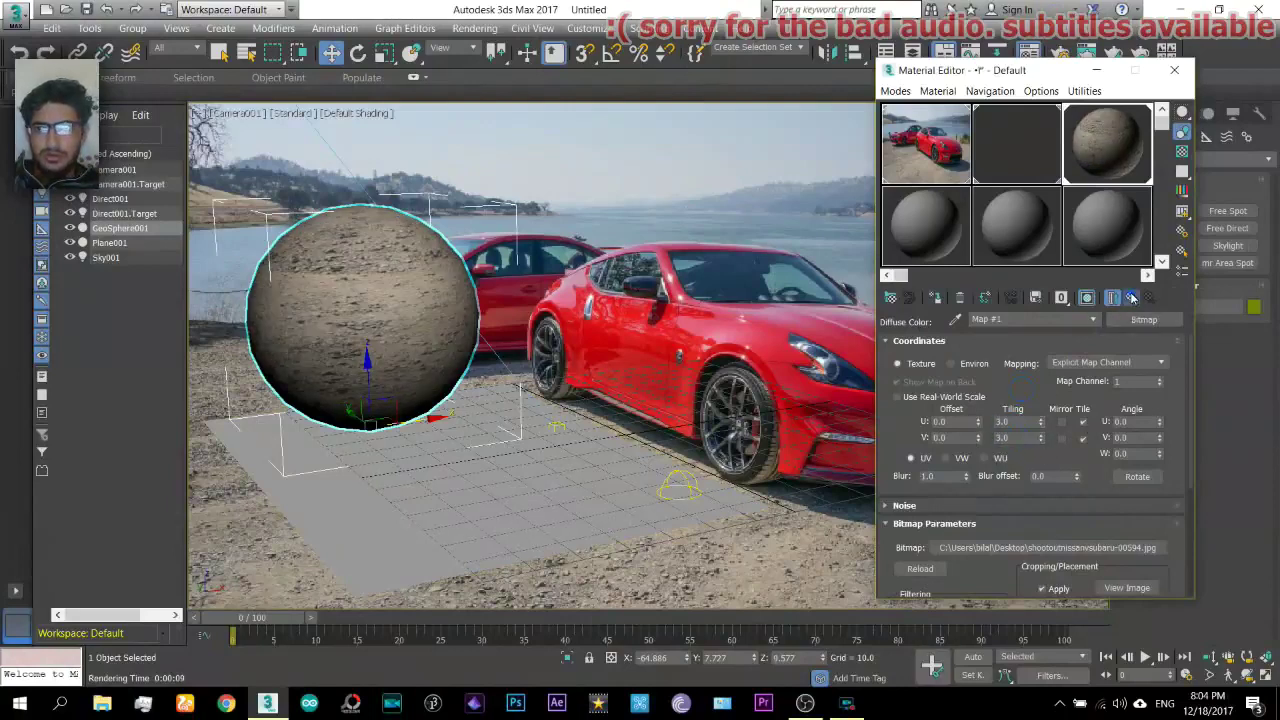
pyautogui.click(1132, 297)
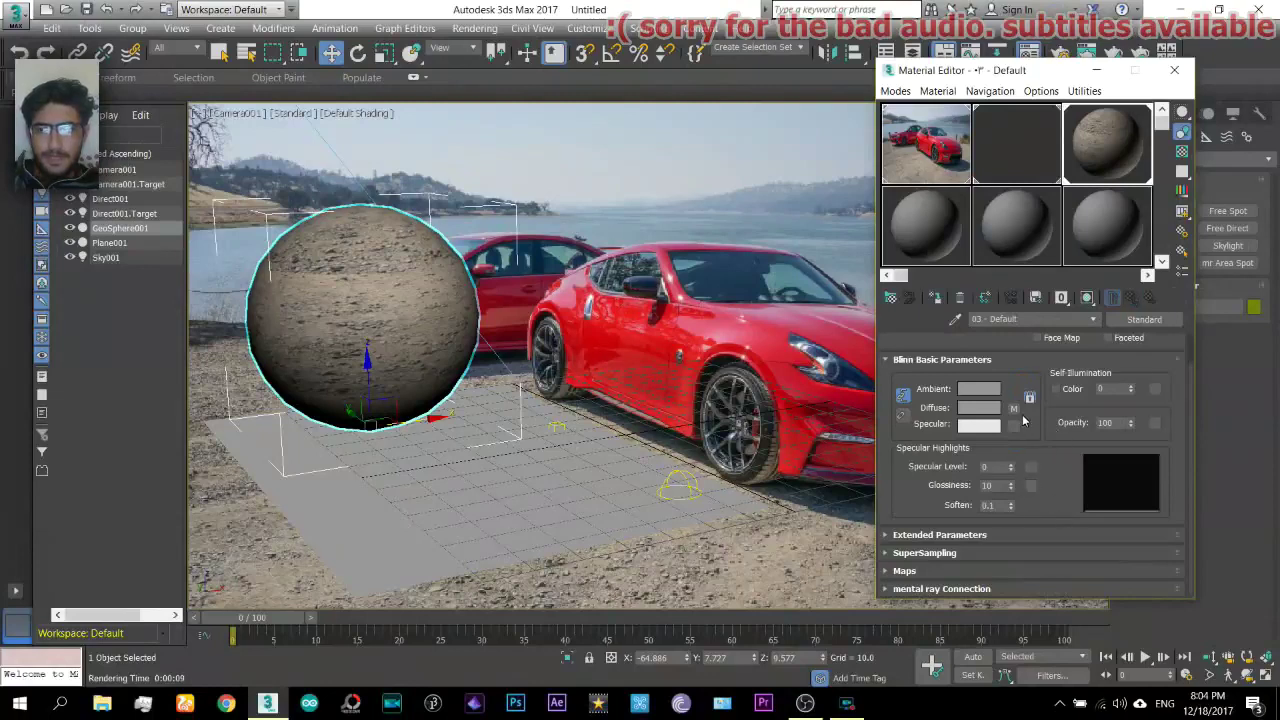
pyautogui.click(1014, 408)
pyautogui.doubleClick(1018, 386)
pyautogui.write('2')
pyautogui.doubleClick(1018, 400)
pyautogui.write('2')
pyautogui.click(1131, 299)
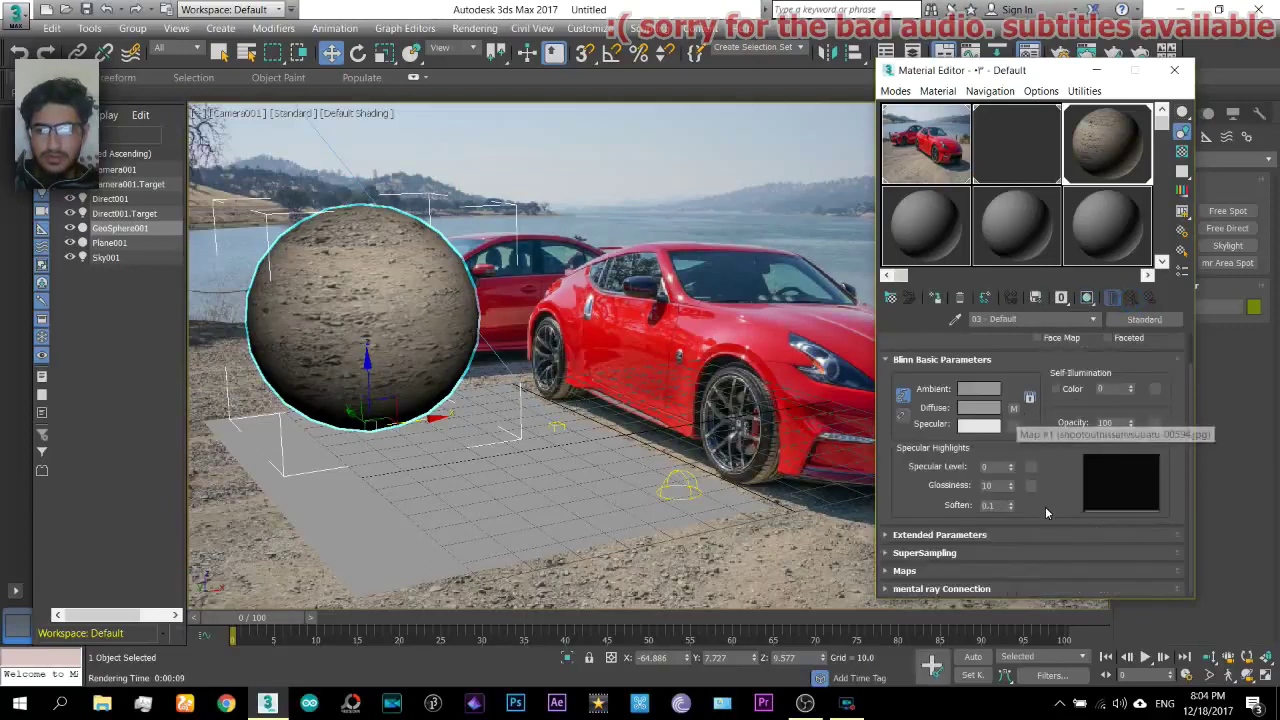
# Set Specular Level to 21, copy the diffuse map into Bump at 96, and render.
pyautogui.moveTo(1010, 473)
pyautogui.mouseDown()
pyautogui.moveTo(1020, 460)
pyautogui.moveTo(1014, 486)
pyautogui.mouseUp()
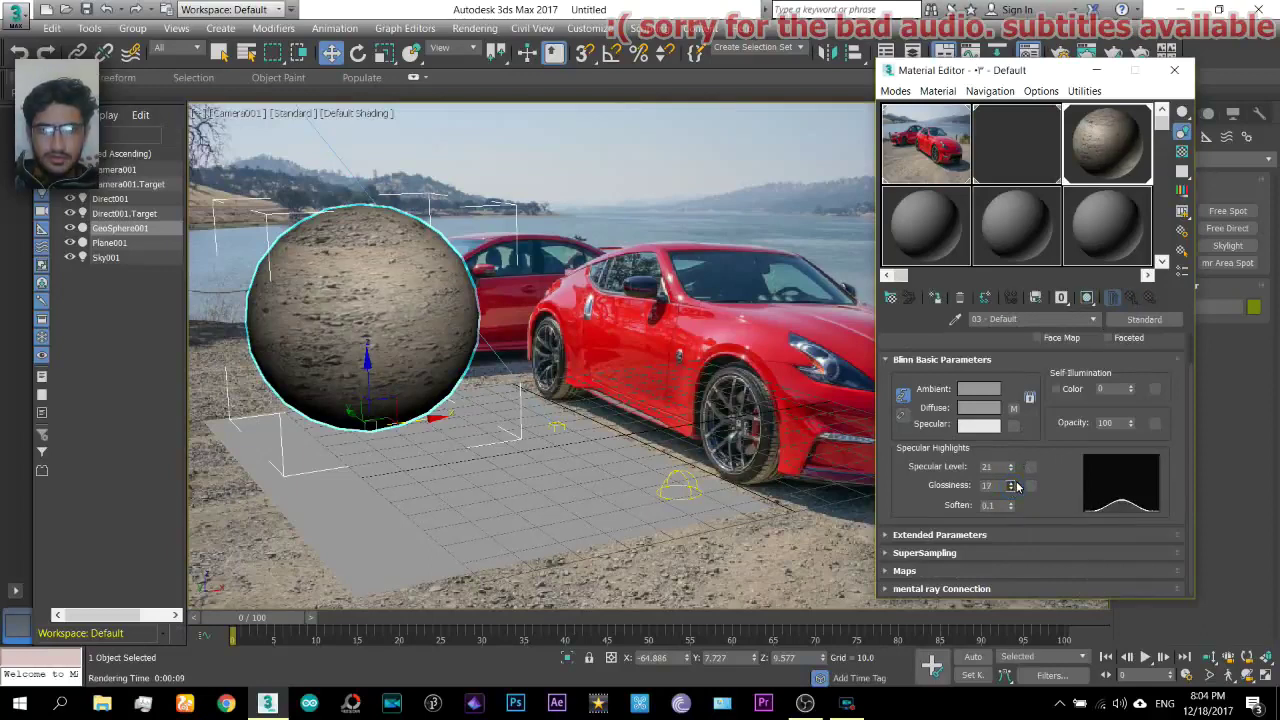
pyautogui.click(915, 571)
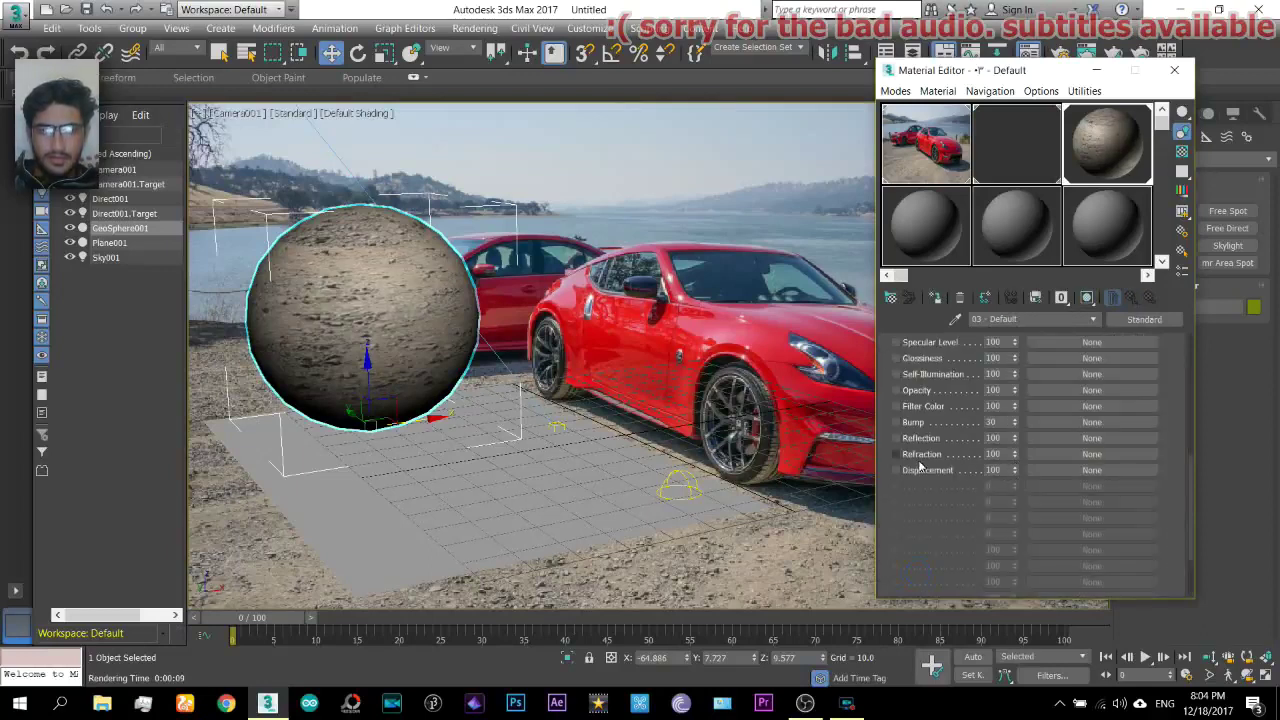
pyautogui.scroll(2, 920, 470)
pyautogui.click(1052, 391)
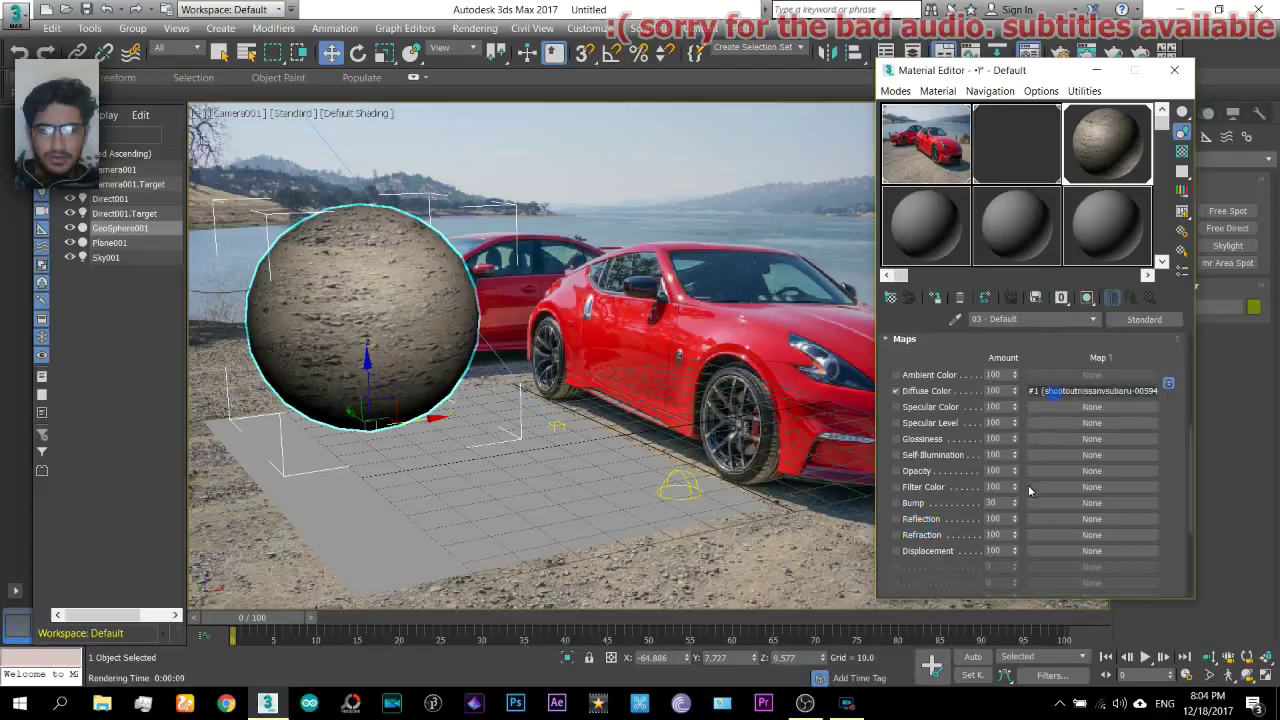
pyautogui.moveTo(1040, 500); pyautogui.dragTo(1040, 500)
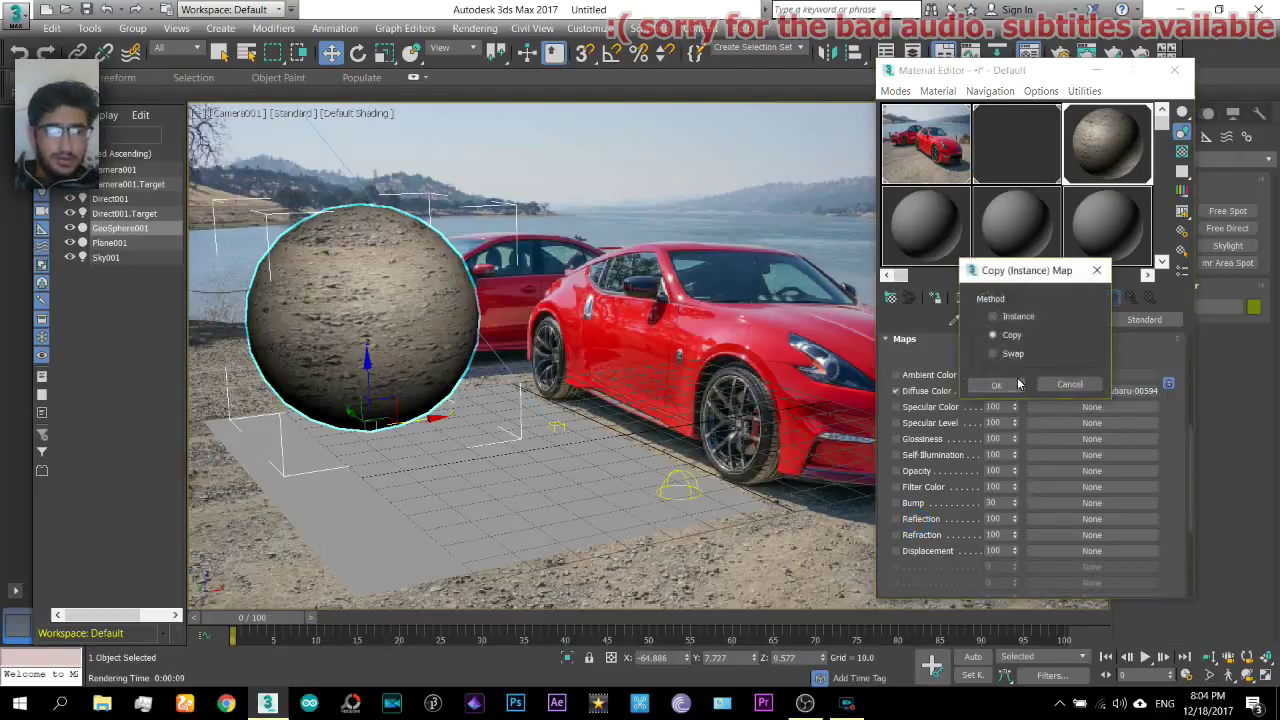
pyautogui.click(1008, 390)
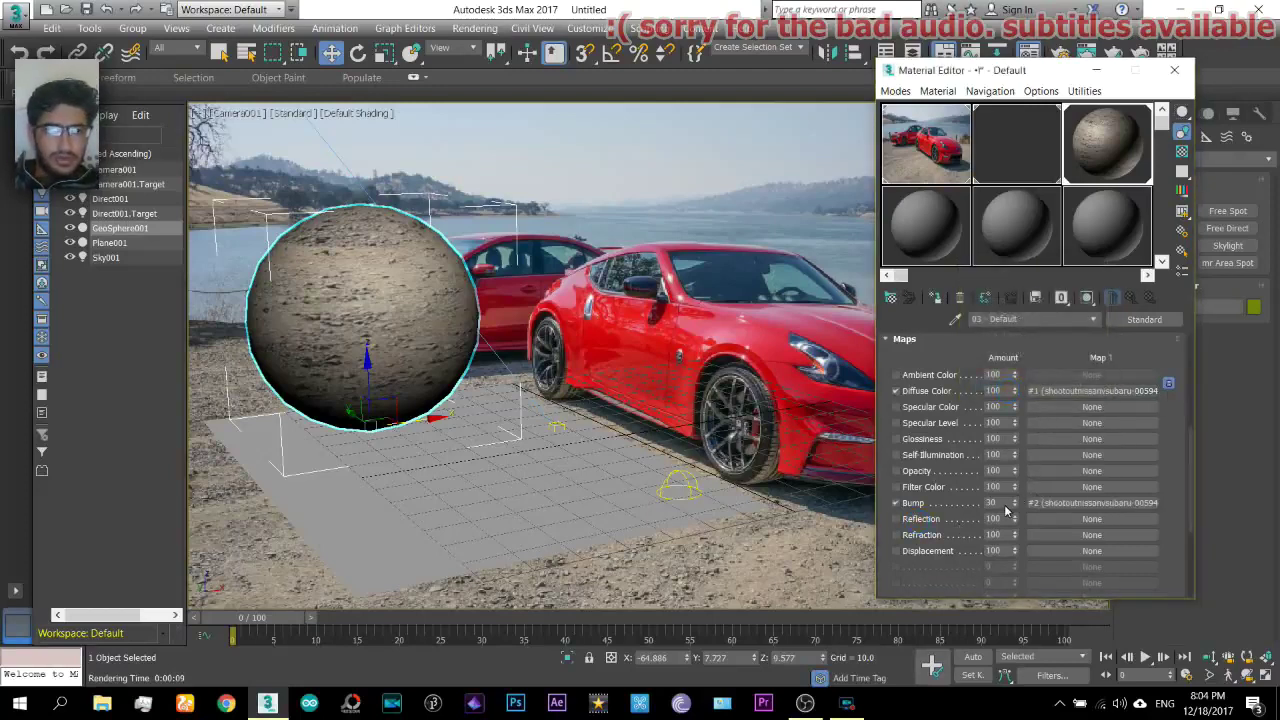
pyautogui.moveTo(1013, 506); pyautogui.dragTo(1018, 490)
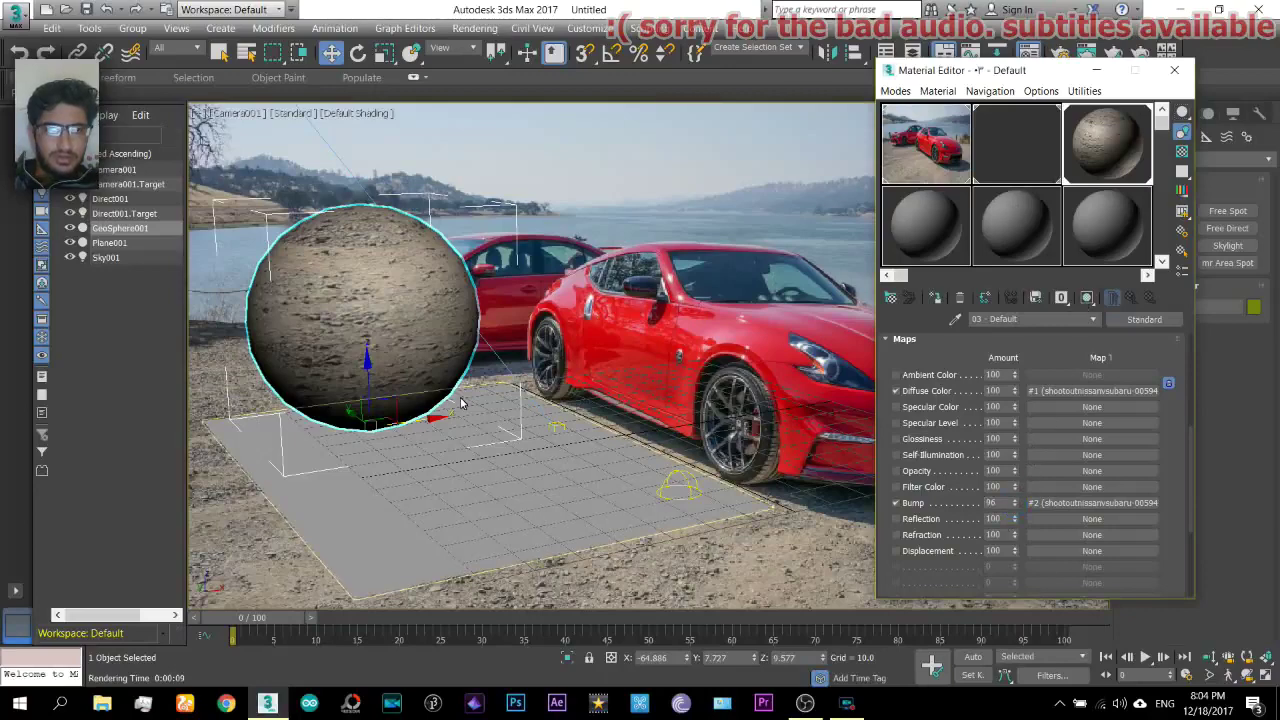
pyautogui.hotkey('shift', 'q')
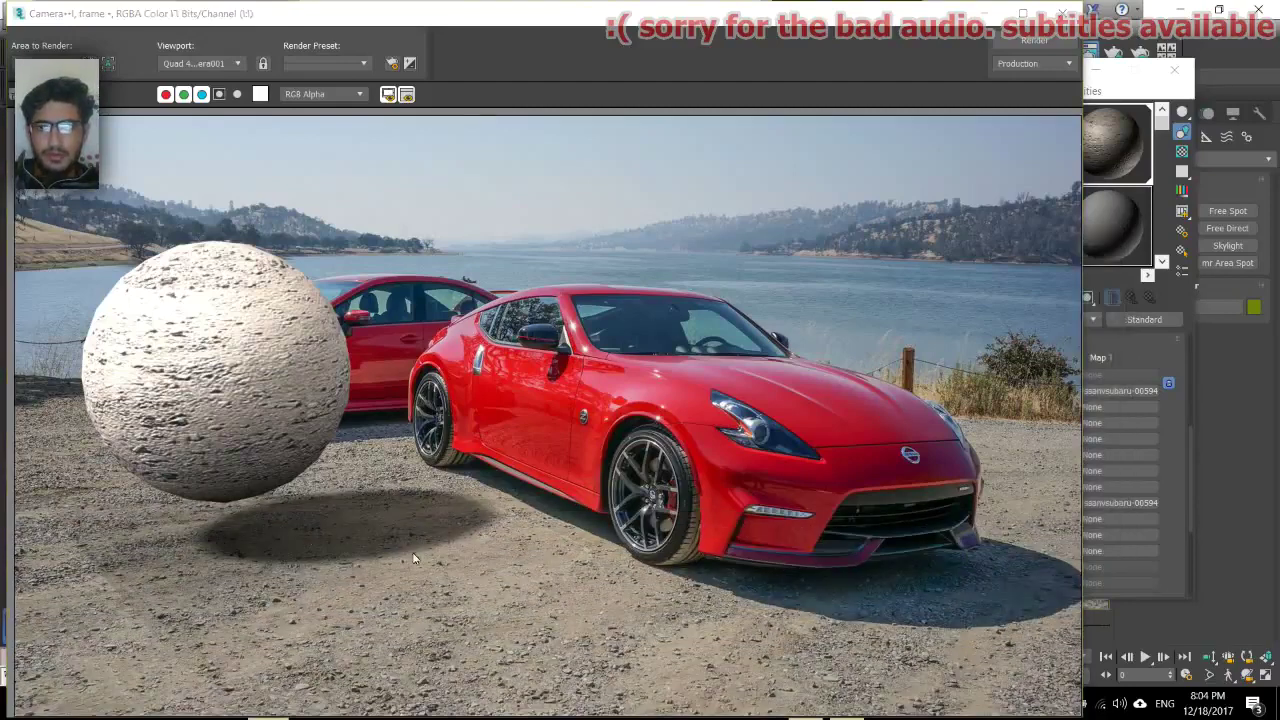
pyautogui.click(1068, 12)
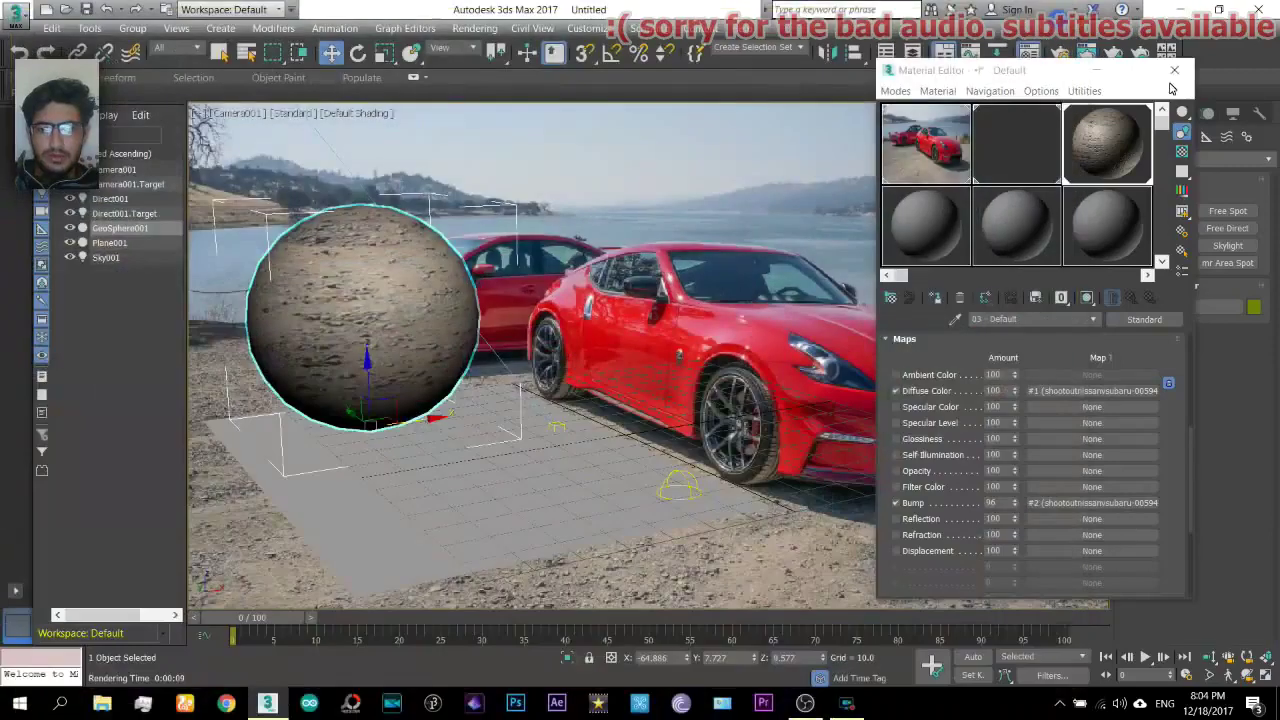
# Add a Noise modifier to the sphere and raise its GeoSphere segments to 20.
pyautogui.click(1174, 70)
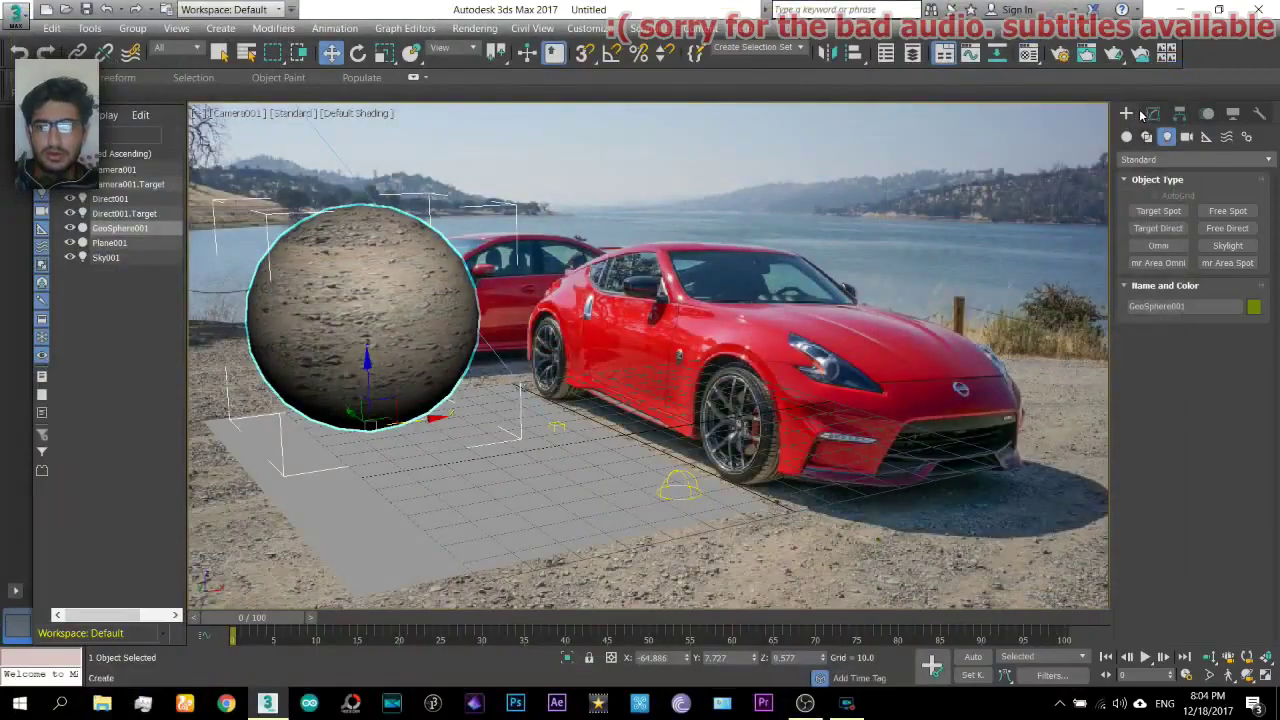
pyautogui.click(1152, 113)
pyautogui.click(1195, 160)
pyautogui.scroll(-5, 1273, 335)
pyautogui.scroll(-4, 1273, 340)
pyautogui.scroll(-2, 1273, 350)
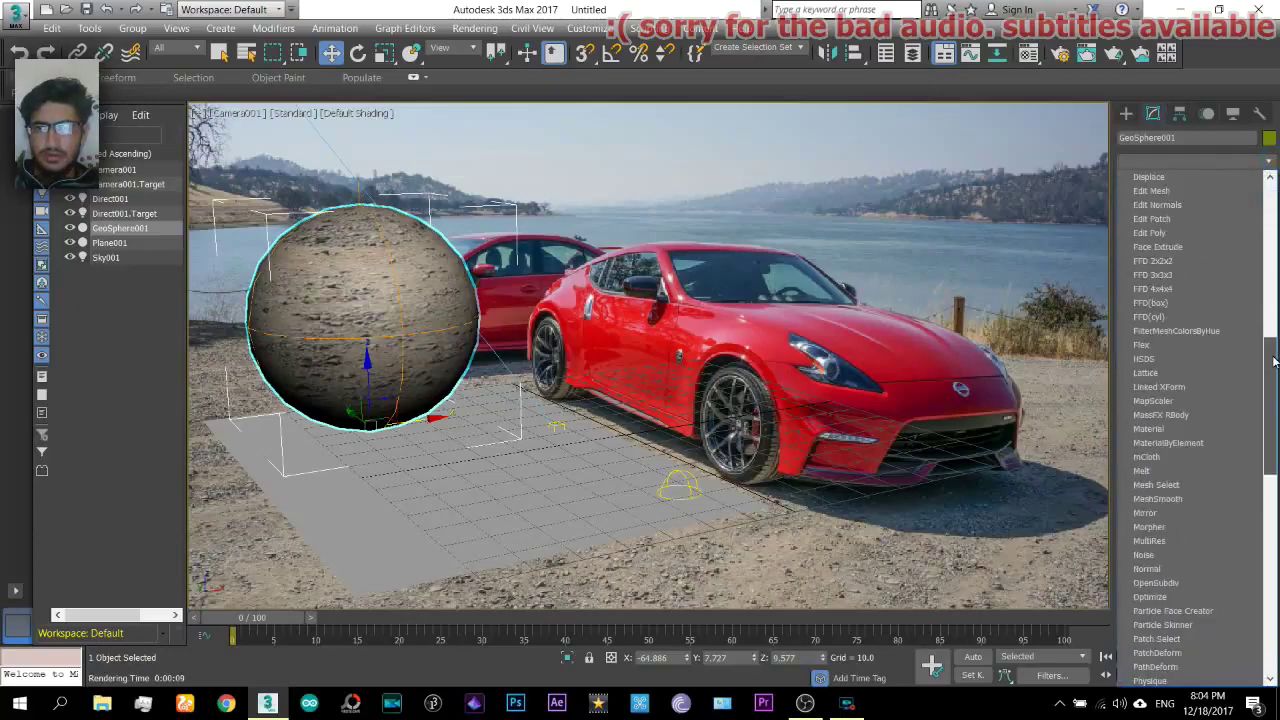
pyautogui.moveTo(1274, 362); pyautogui.dragTo(1276, 393)
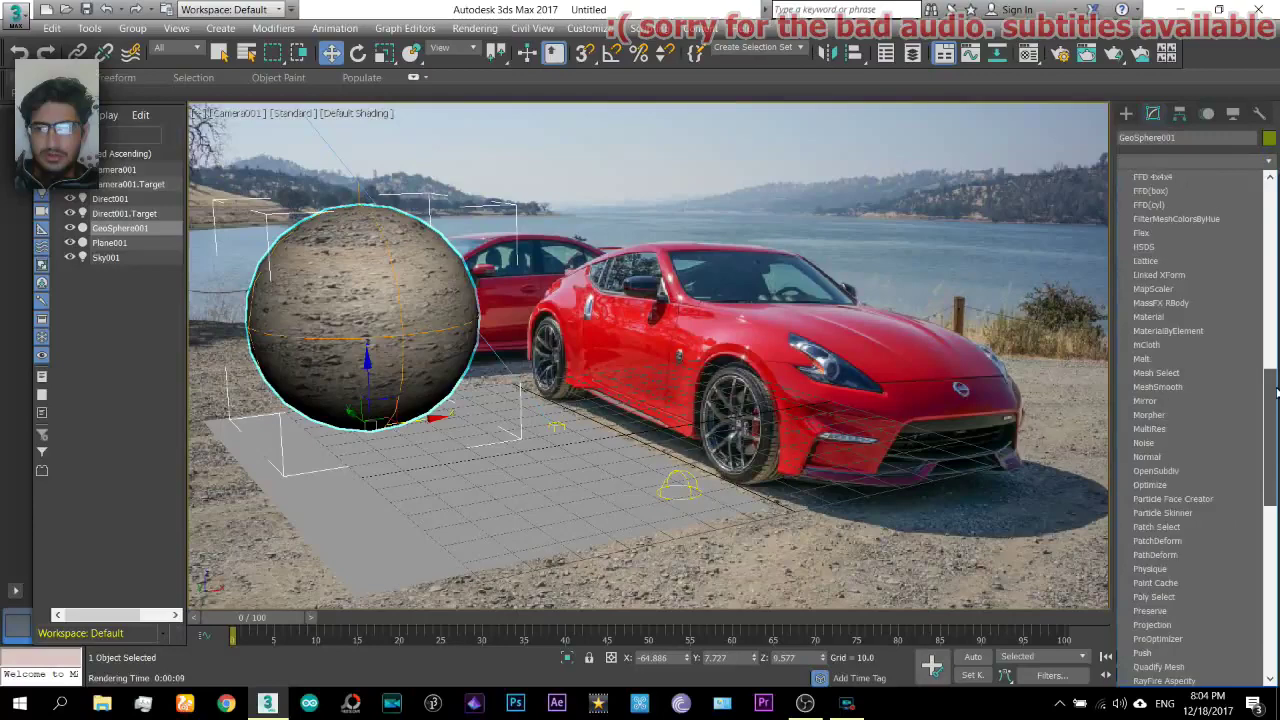
pyautogui.click(1190, 445)
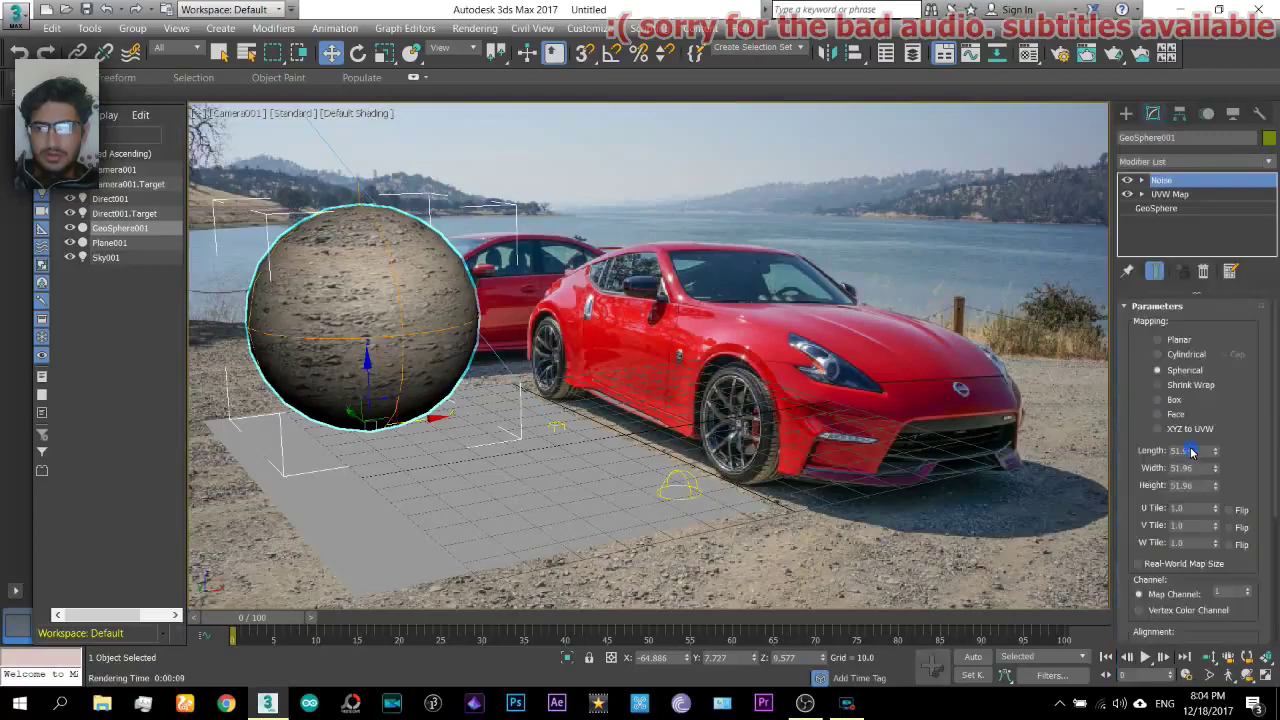
pyautogui.click(1174, 208)
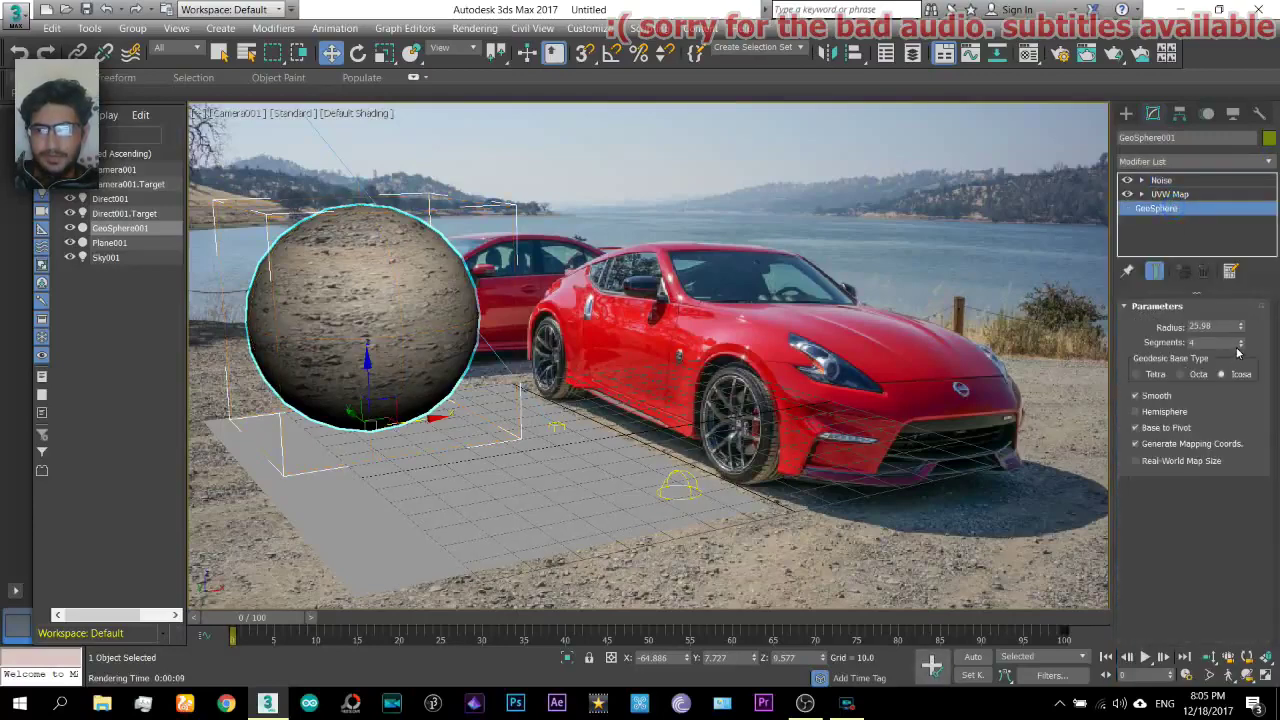
pyautogui.press('F4')
pyautogui.moveTo(1244, 344); pyautogui.dragTo(1245, 335)
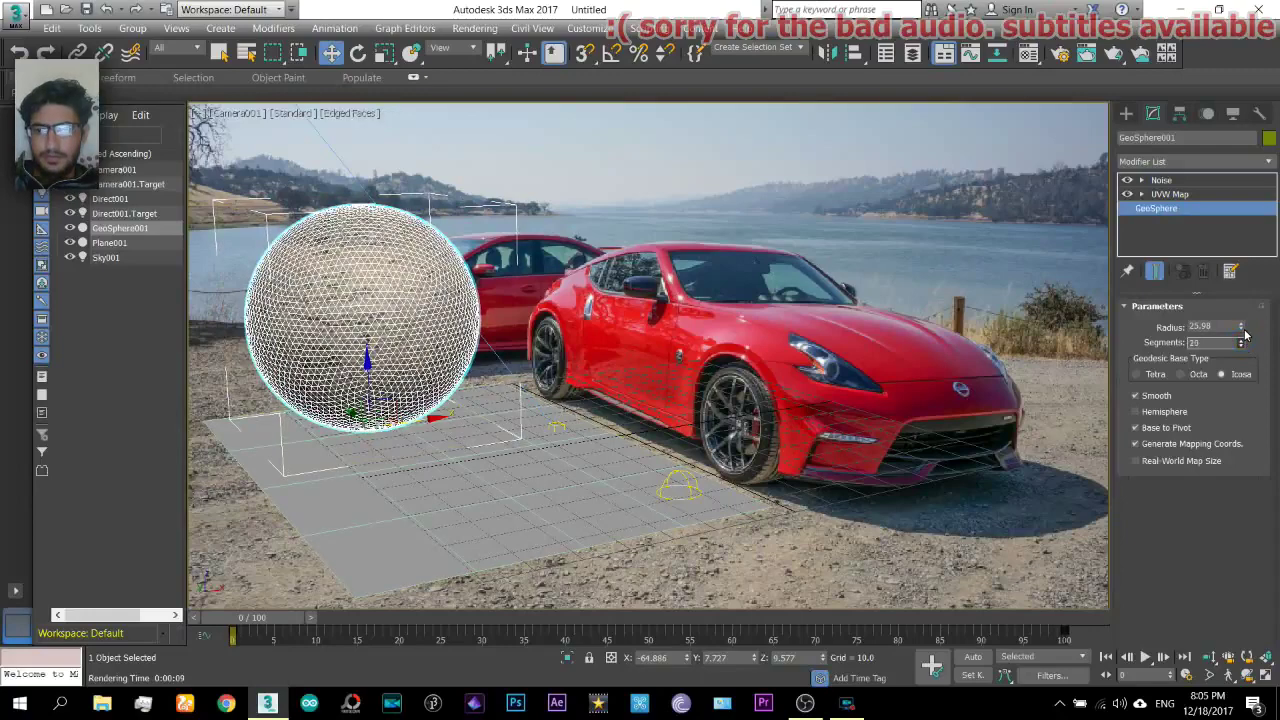
# Set Noise strength to 10 on X, Y and Z and lower Scale to 10.
pyautogui.click(1168, 181)
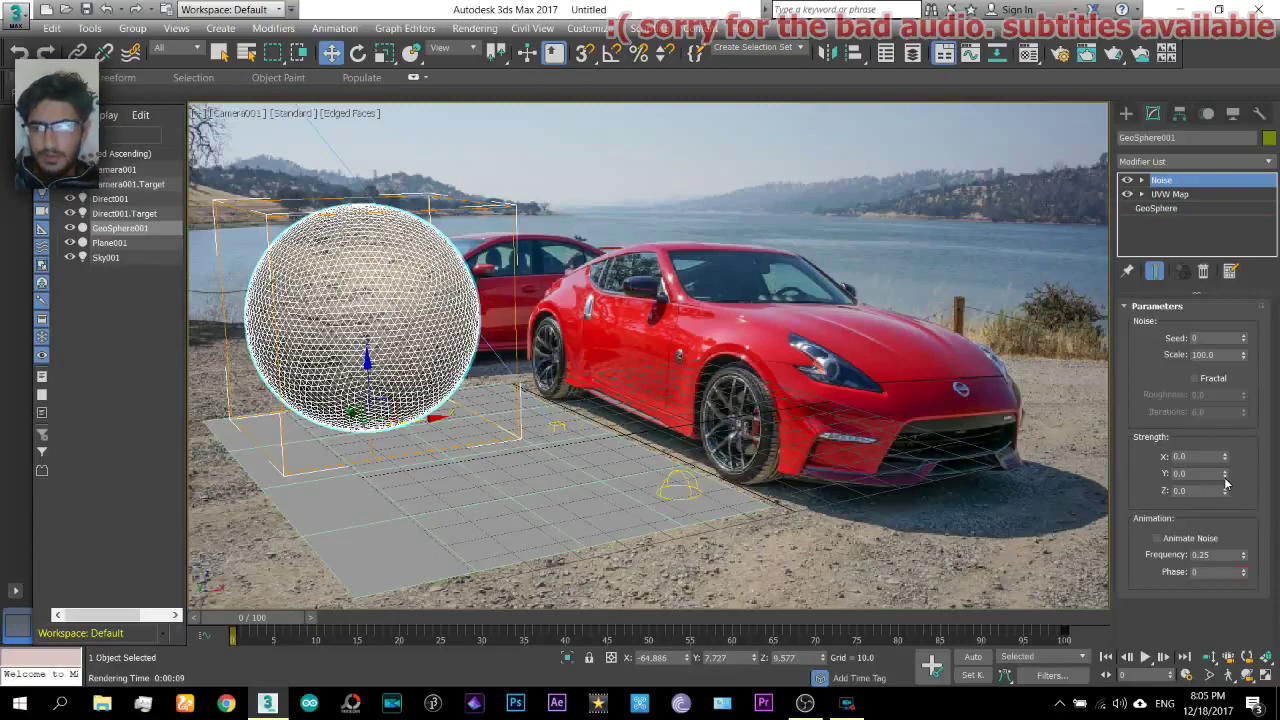
pyautogui.moveTo(1224, 457)
pyautogui.mouseDown()
pyautogui.moveTo(1241, 403)
pyautogui.moveTo(1211, 459)
pyautogui.mouseUp()
pyautogui.click(1202, 458)
pyautogui.click(1196, 475)
pyautogui.write('10')
pyautogui.click(1143, 487)
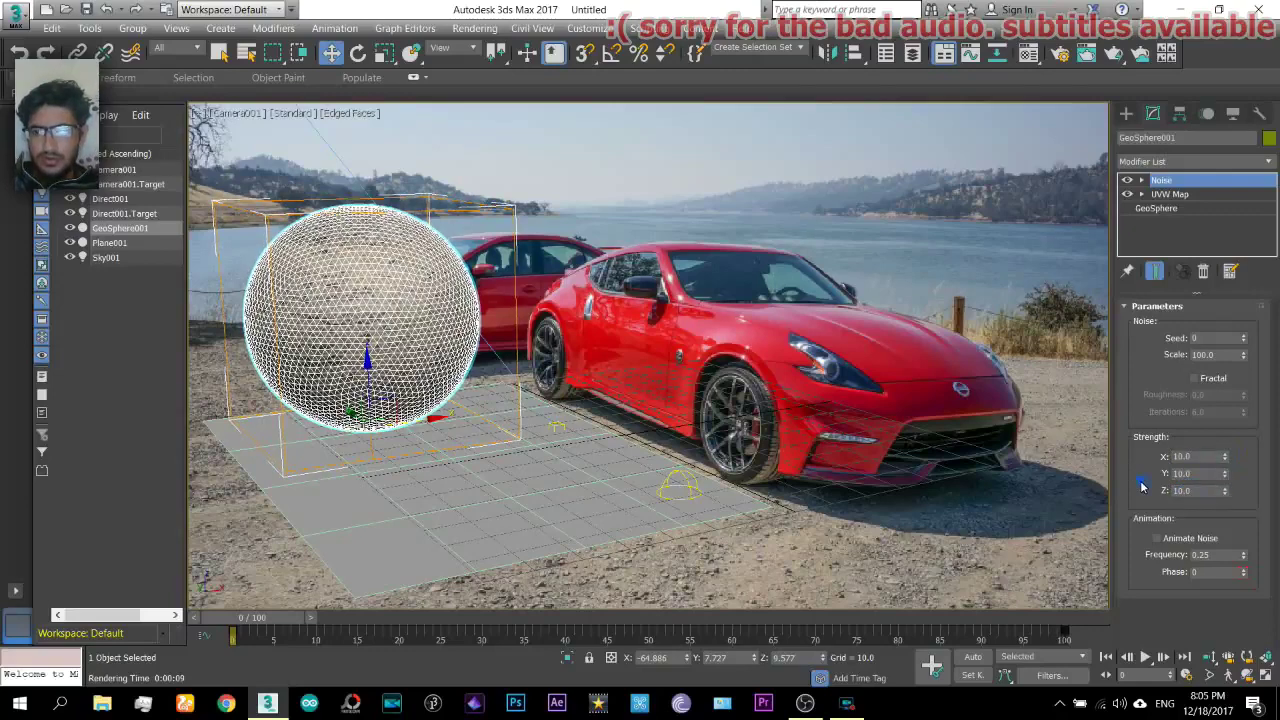
pyautogui.moveTo(1244, 357); pyautogui.dragTo(1257, 421)
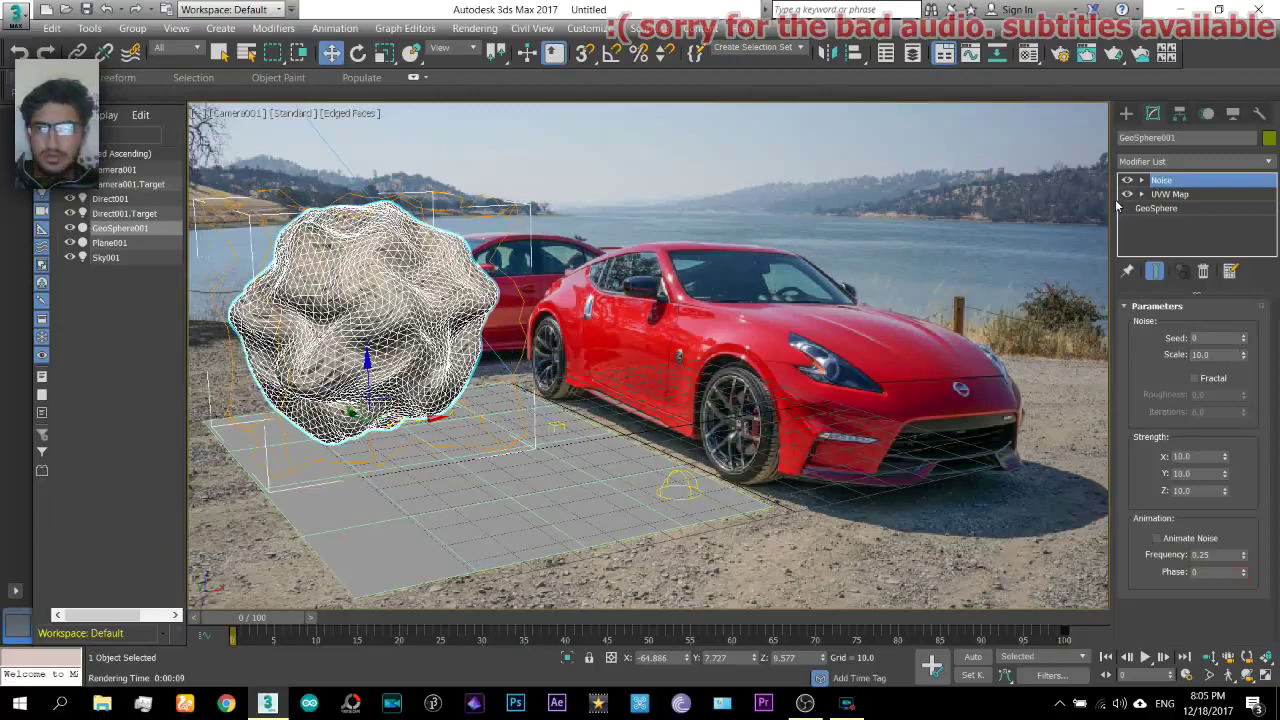
pyautogui.click(1126, 113)
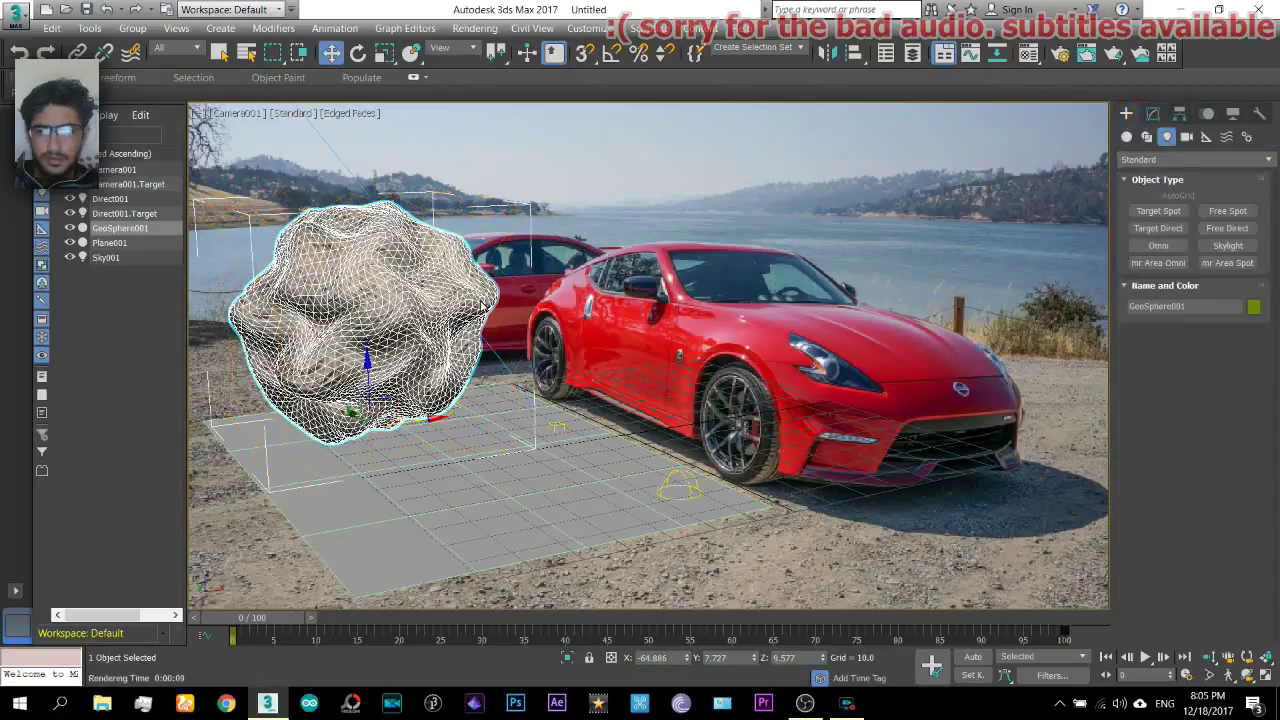
pyautogui.hotkey('shift', 'q')
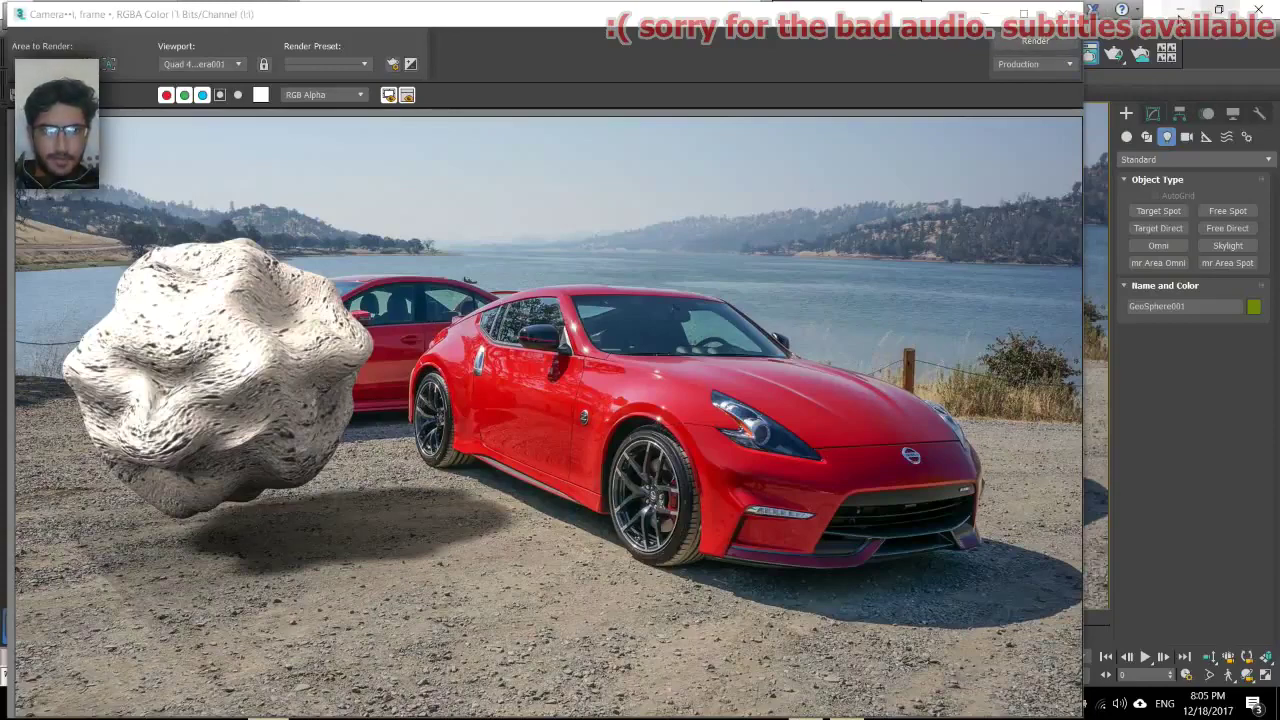
pyautogui.click(1068, 13)
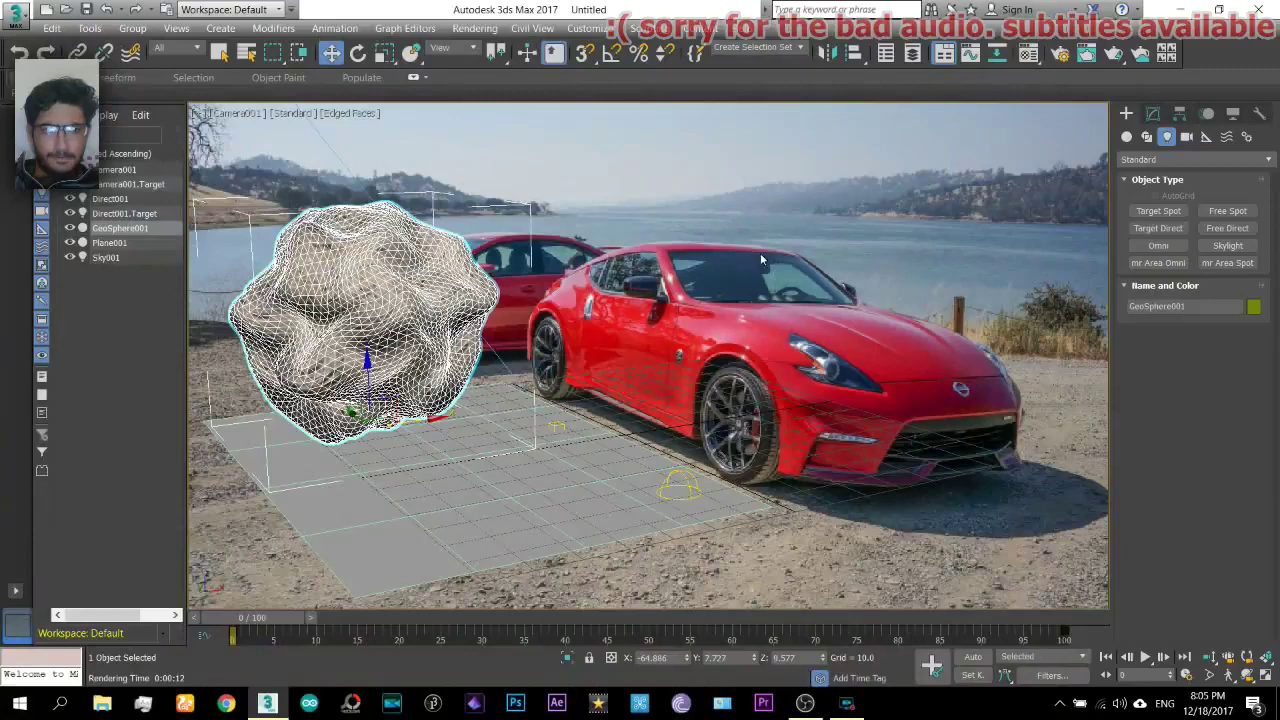
# Select Direct001 through its target's quad menu and render the camera view.
pyautogui.click(557, 432)
pyautogui.rightClick(553, 429)
pyautogui.click(505, 402)
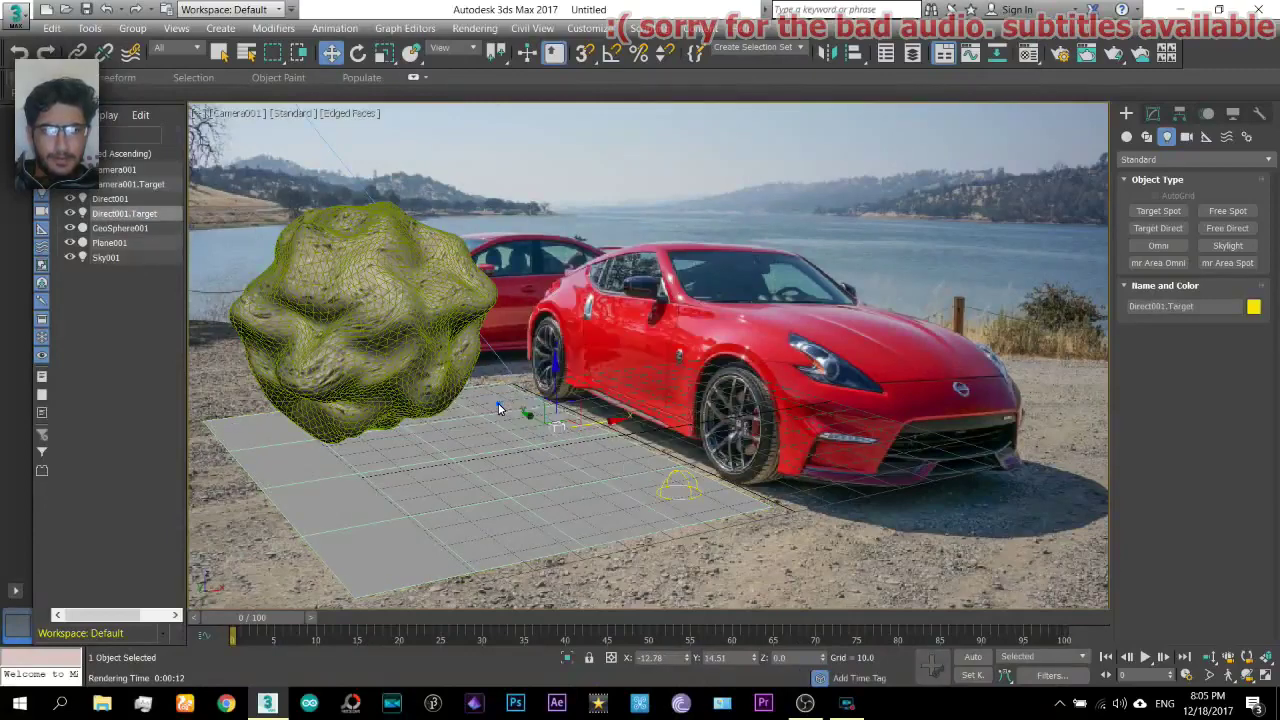
pyautogui.click(1153, 113)
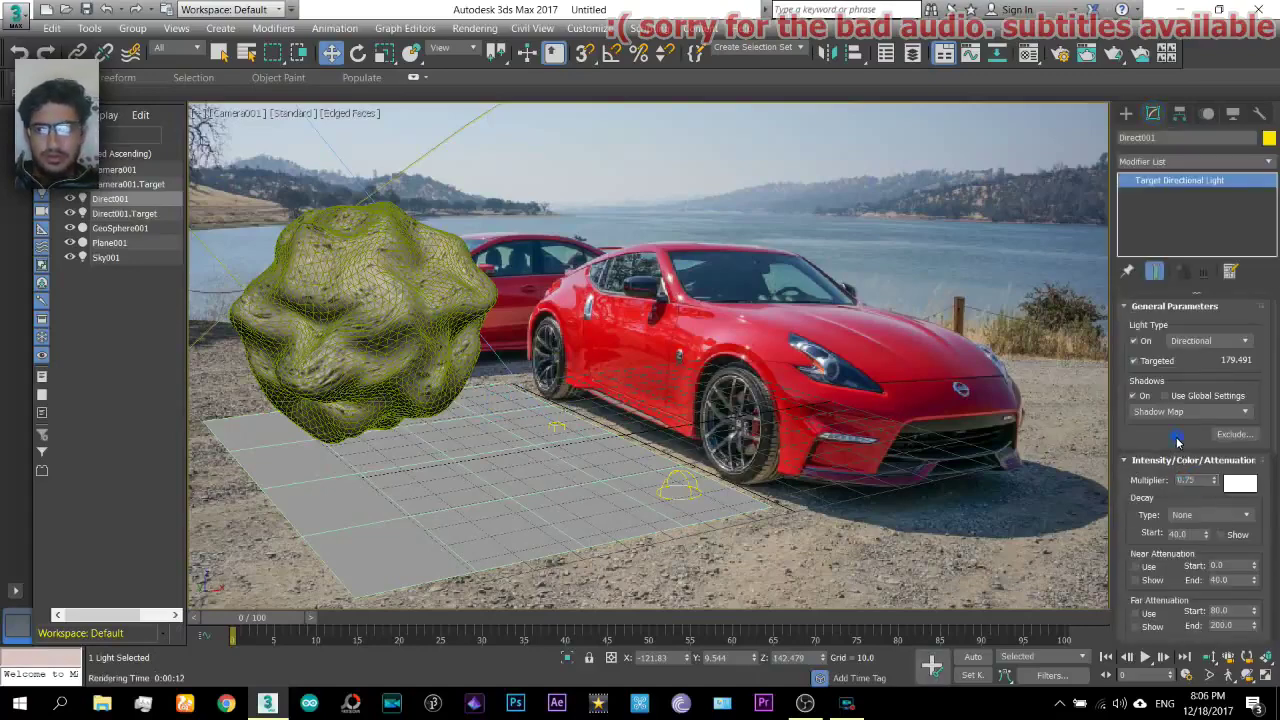
pyautogui.hotkey('shift', 'q')
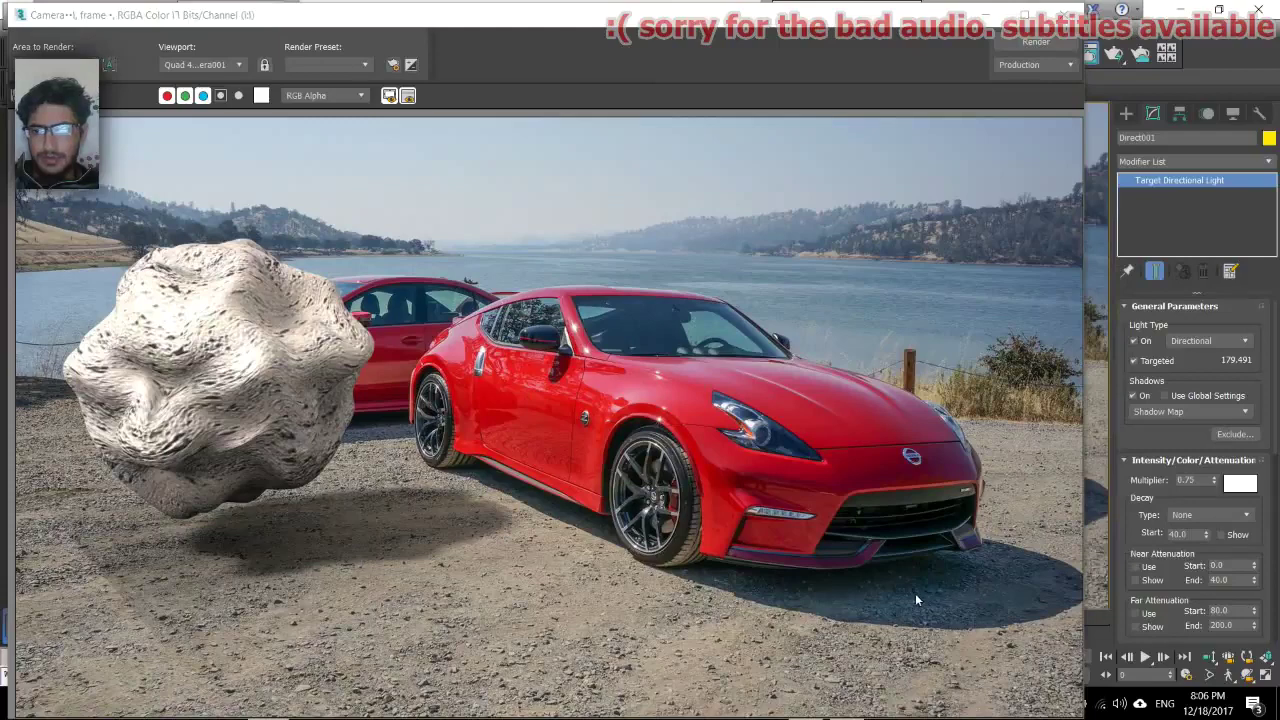
# Close the render window and select Direct001 through its target's quad menu.
pyautogui.click(916, 20)
pyautogui.moveTo(884, 31); pyautogui.dragTo(805, 113)
pyautogui.click(982, 100)
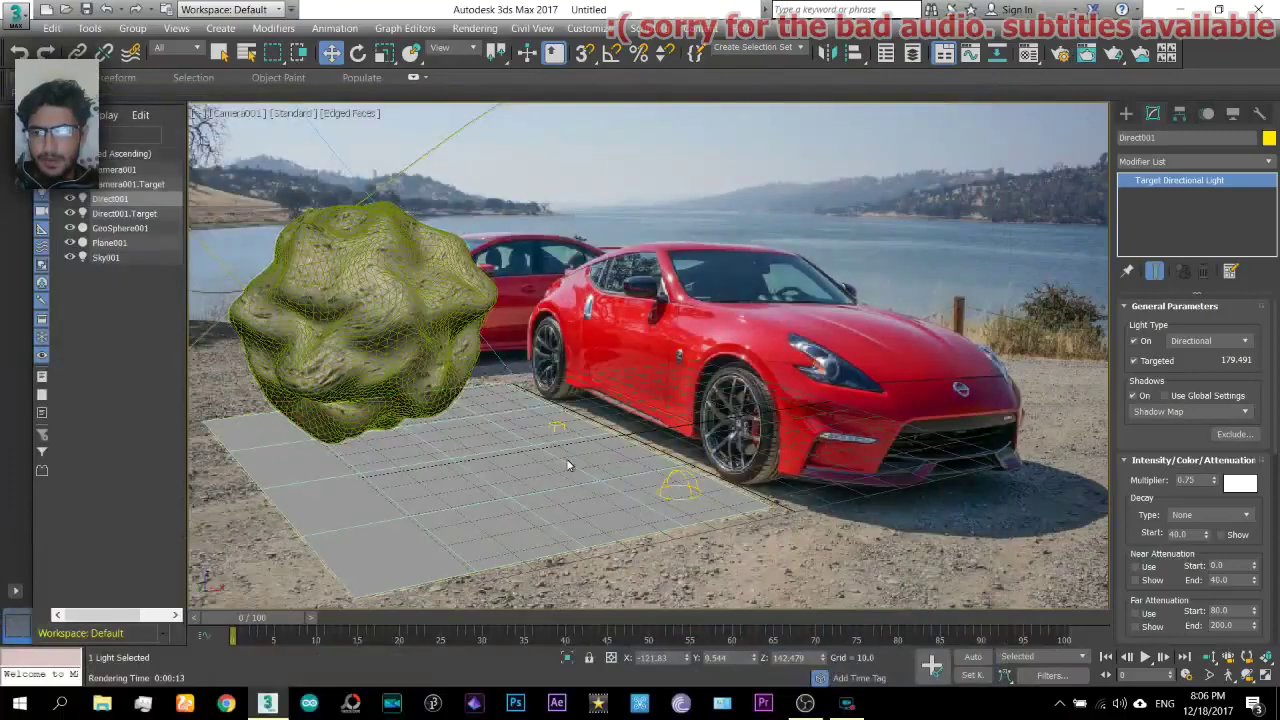
pyautogui.click(557, 430)
pyautogui.rightClick(552, 424)
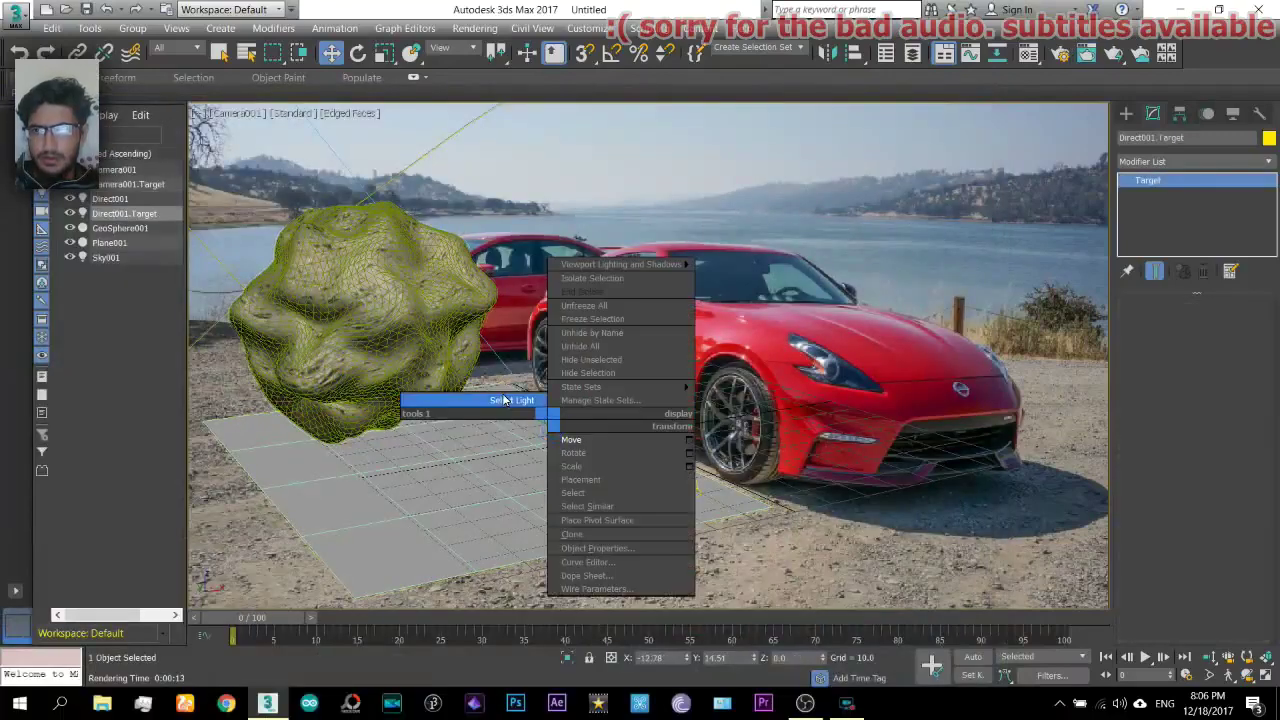
pyautogui.click(508, 401)
# Set the light's shadow colour to a very dark blue (Blue 5) and render.
pyautogui.scroll(-3, 1148, 522)
pyautogui.click(1162, 513)
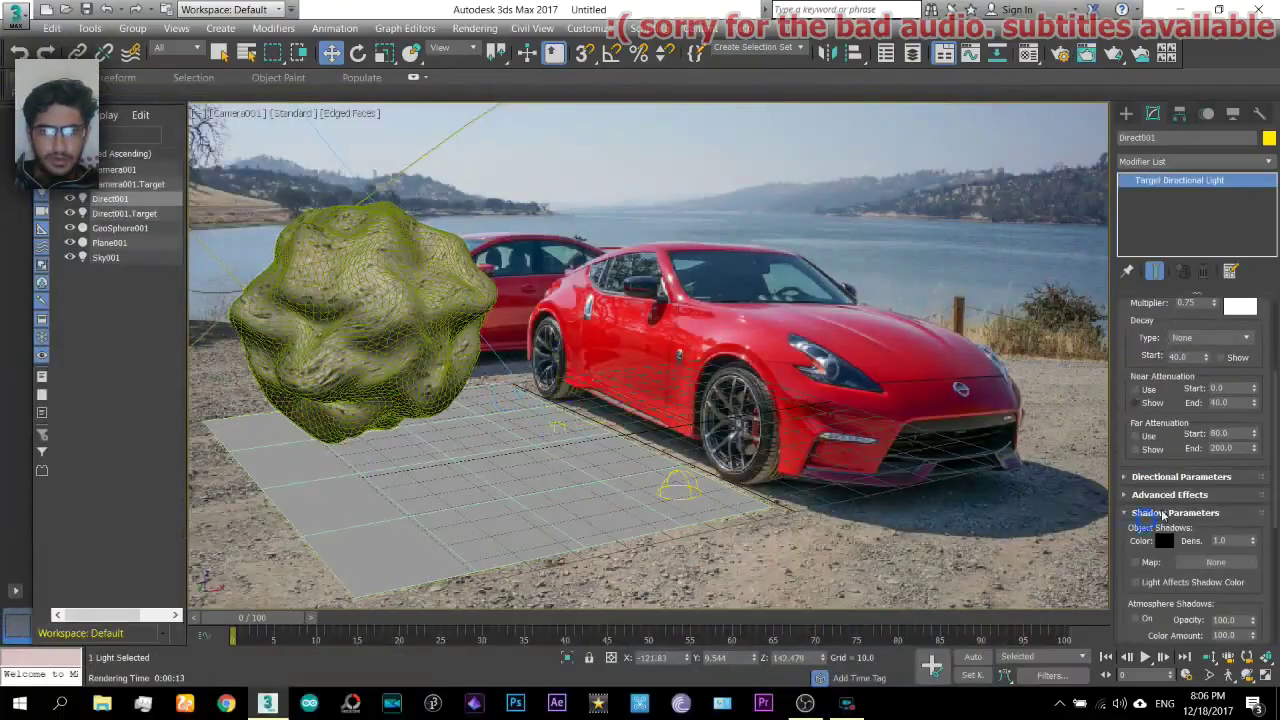
pyautogui.scroll(-1, 1131, 540)
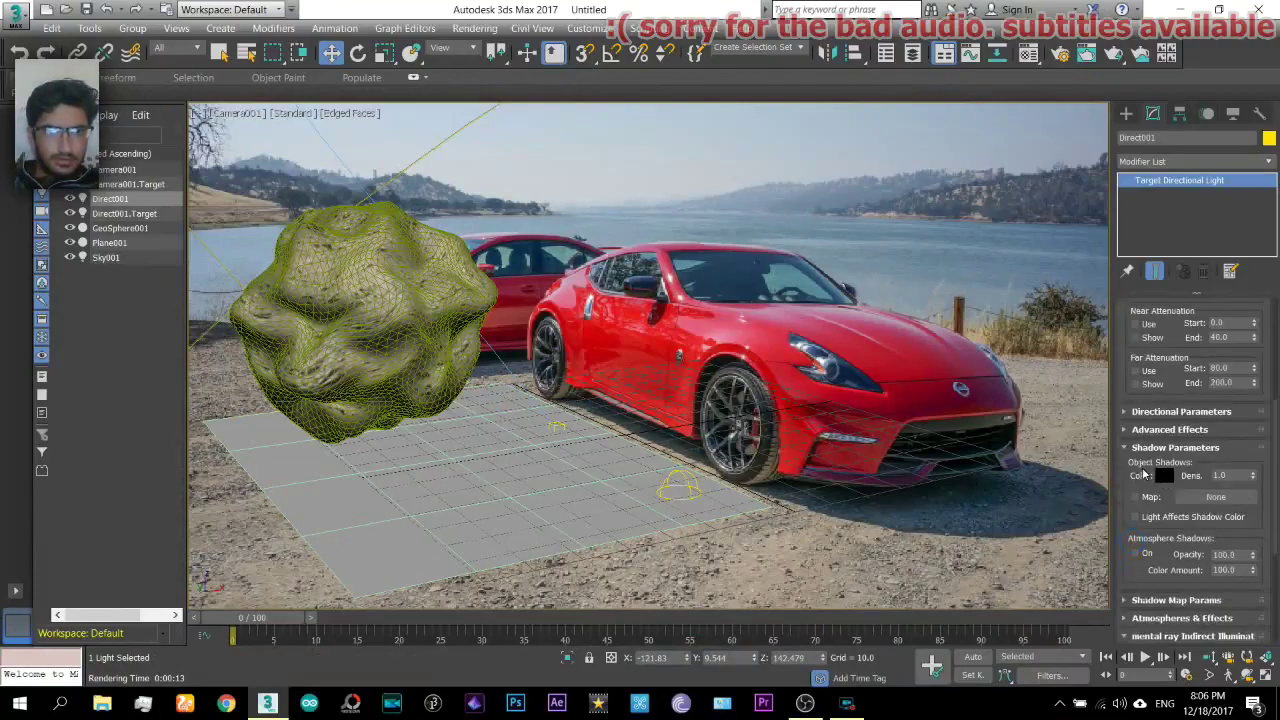
pyautogui.click(1164, 476)
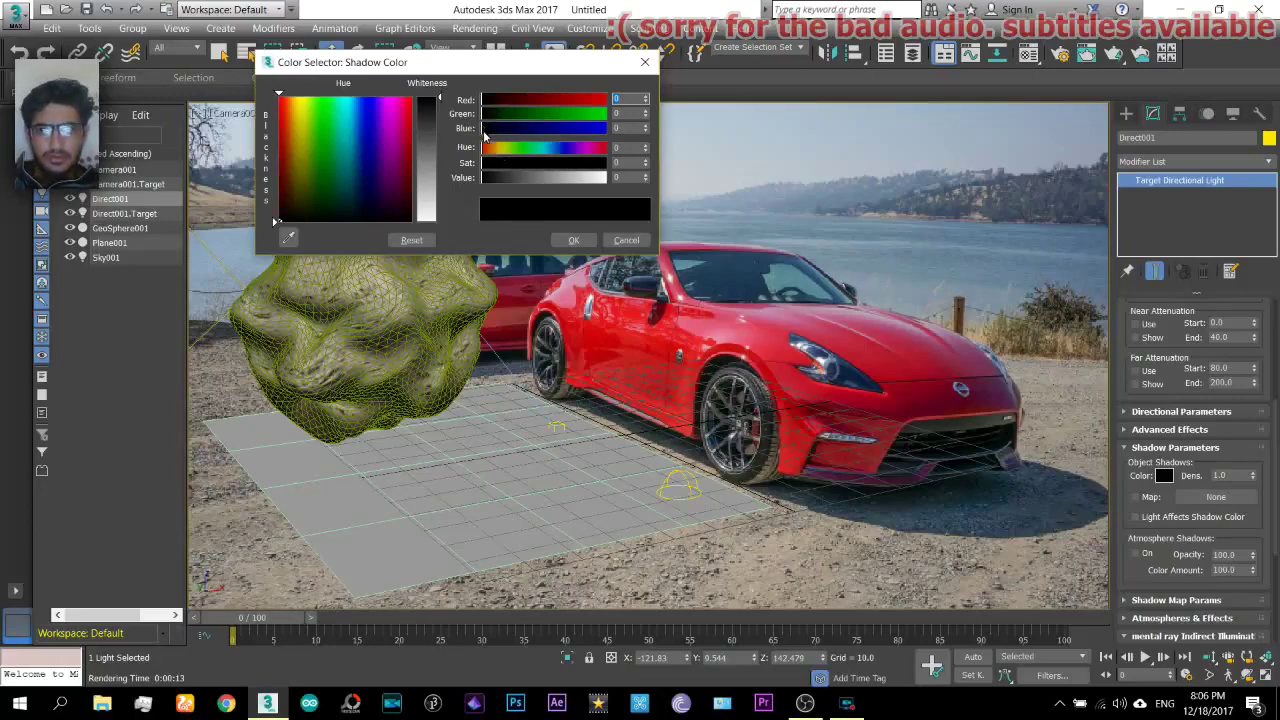
pyautogui.click(484, 134)
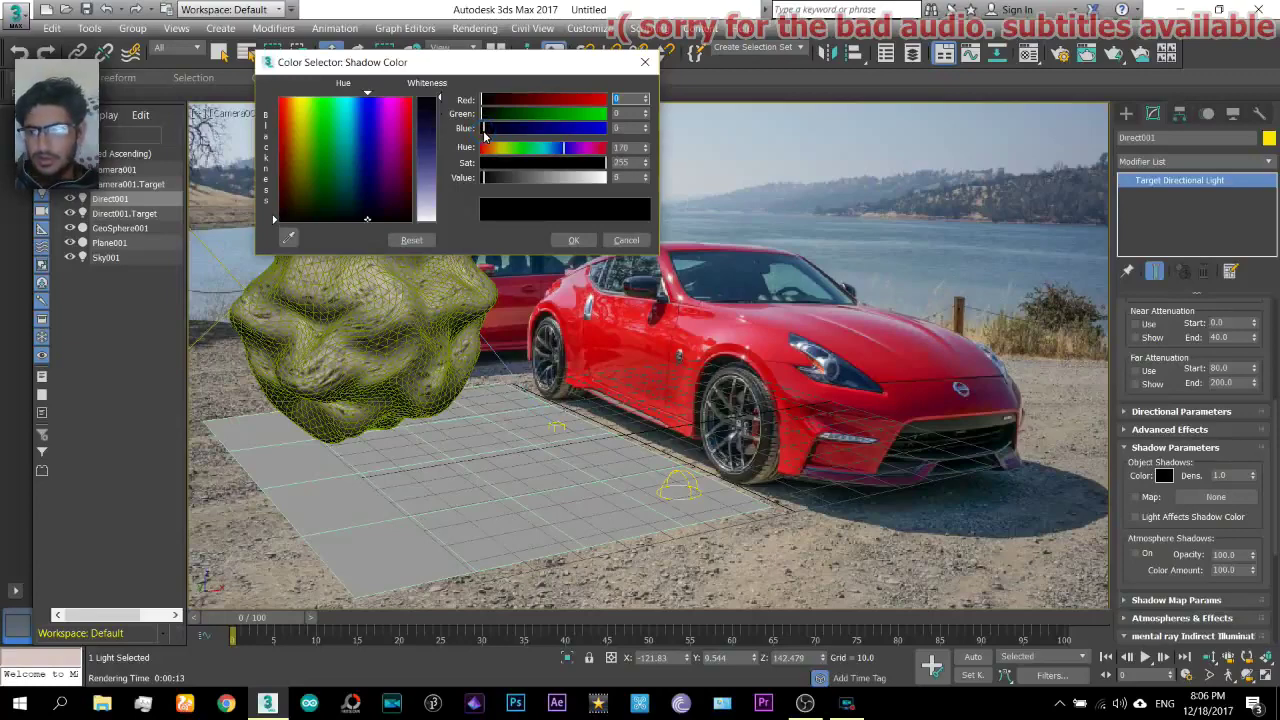
pyautogui.click(573, 240)
pyautogui.hotkey('shift', 'q')
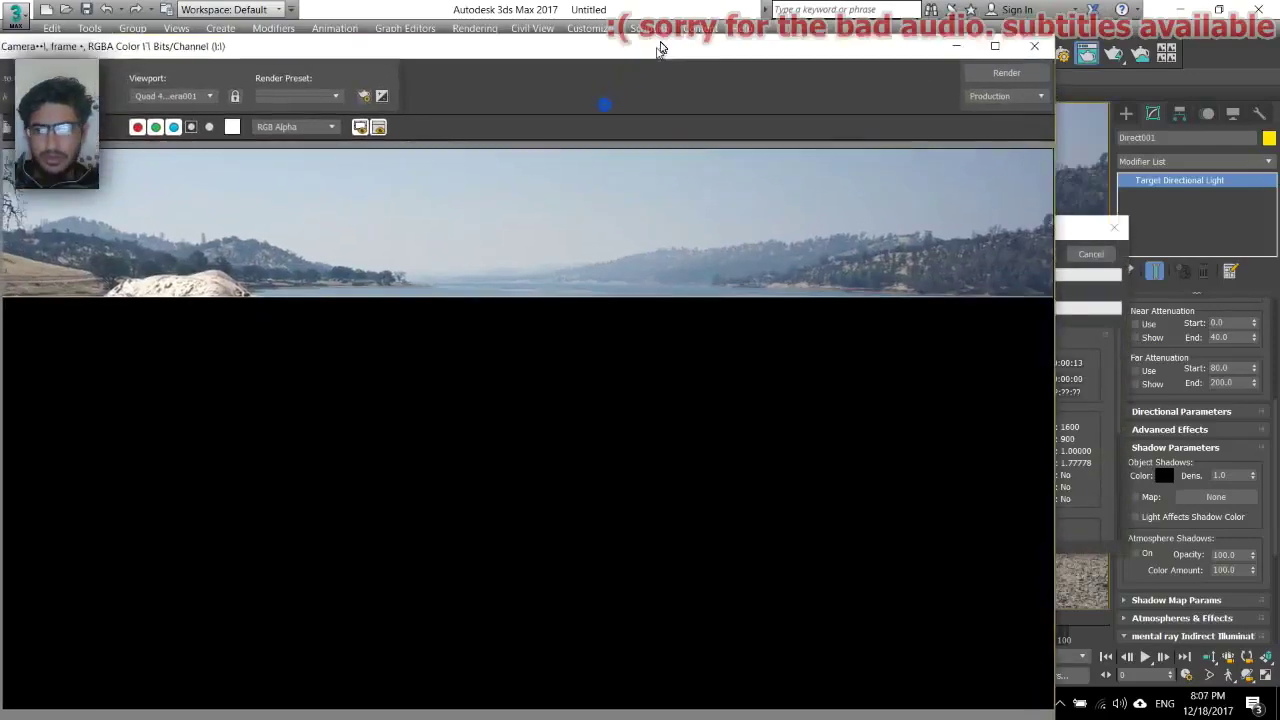
# Lighten the shadow colour by raising its Value to 12.
pyautogui.moveTo(659, 47); pyautogui.dragTo(669, 28)
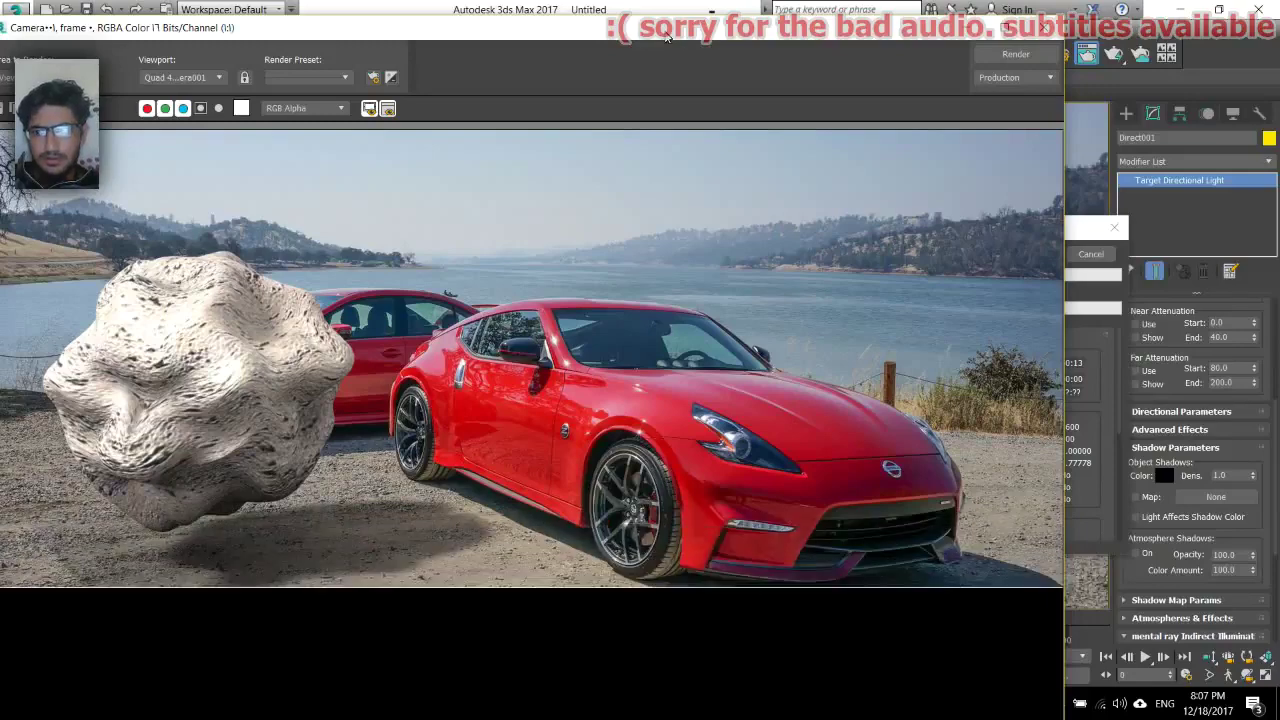
pyautogui.moveTo(650, 45); pyautogui.dragTo(671, 280)
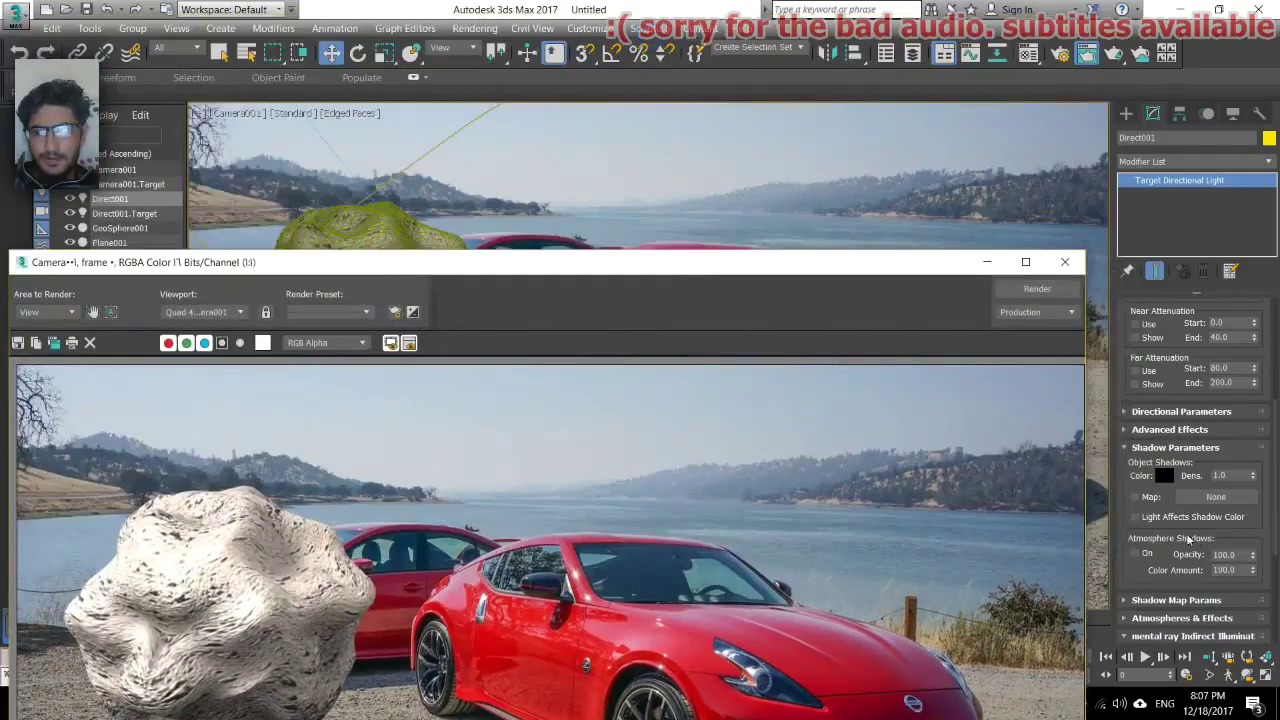
pyautogui.click(1163, 475)
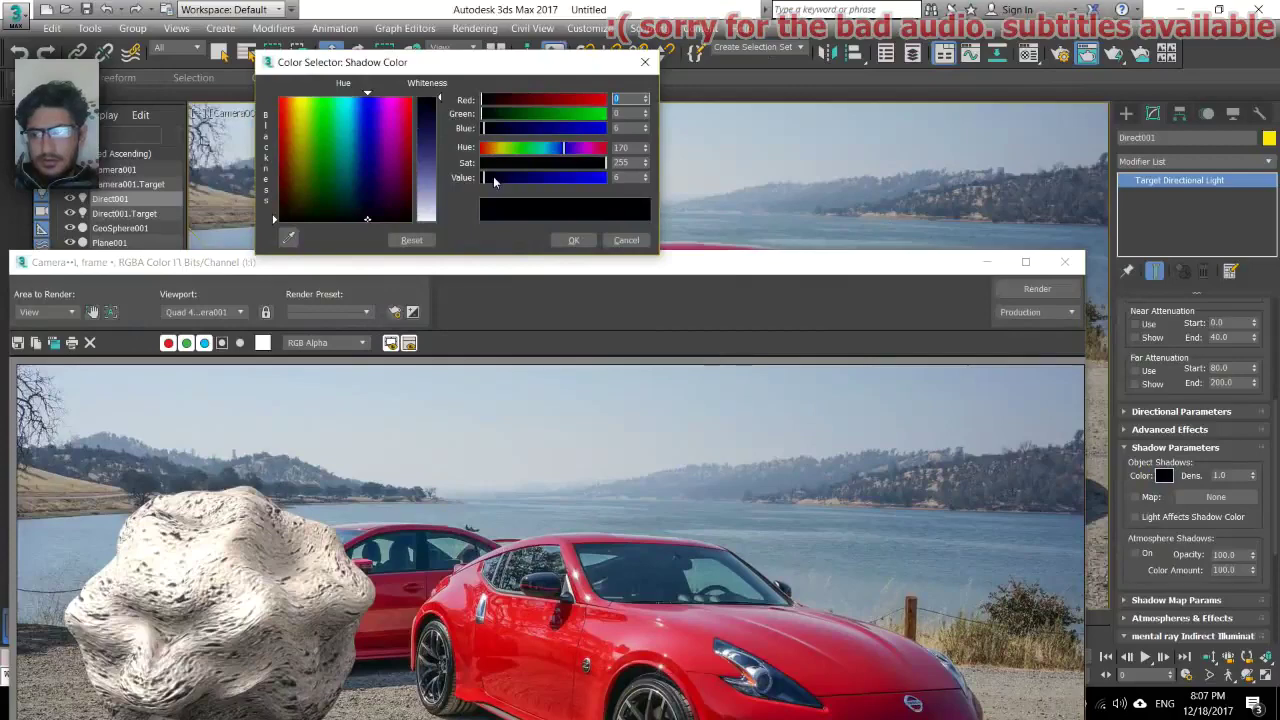
pyautogui.moveTo(492, 177); pyautogui.dragTo(495, 183)
pyautogui.click(573, 240)
# Re-render the composite with the lighter shadow colour.
pyautogui.moveTo(580, 263); pyautogui.dragTo(581, 108)
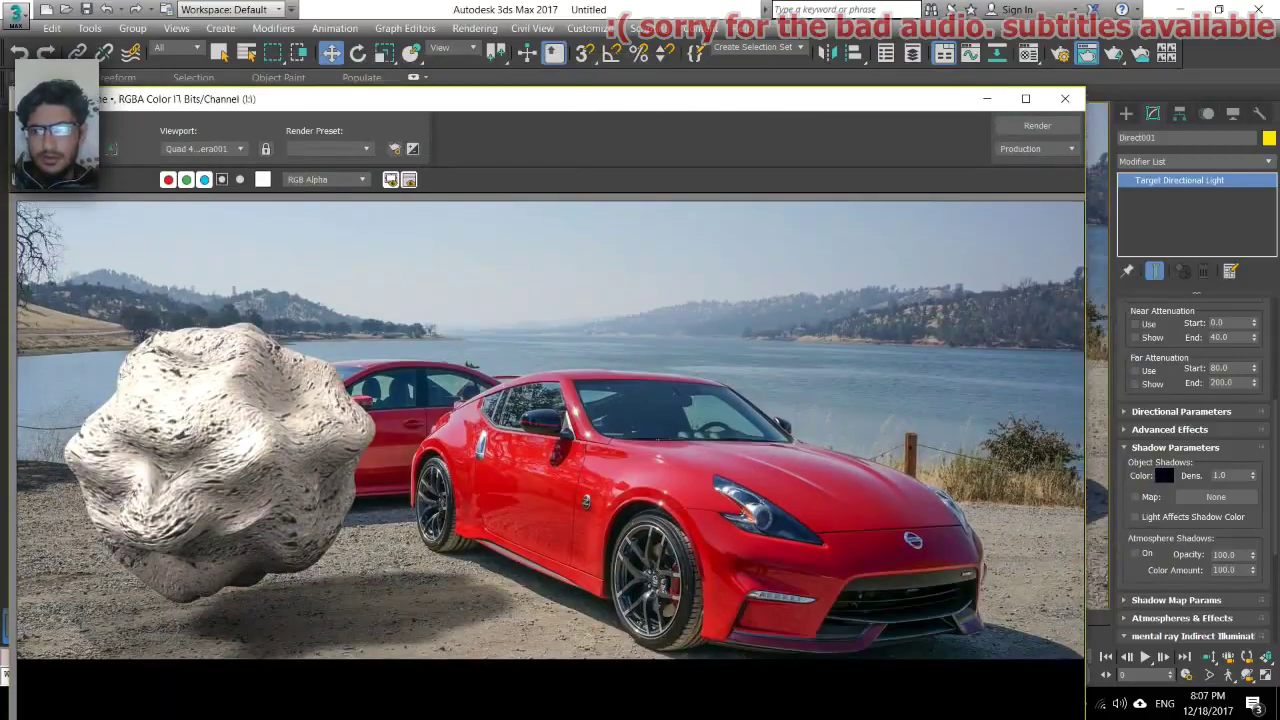
pyautogui.hotkey('shift', 'q')
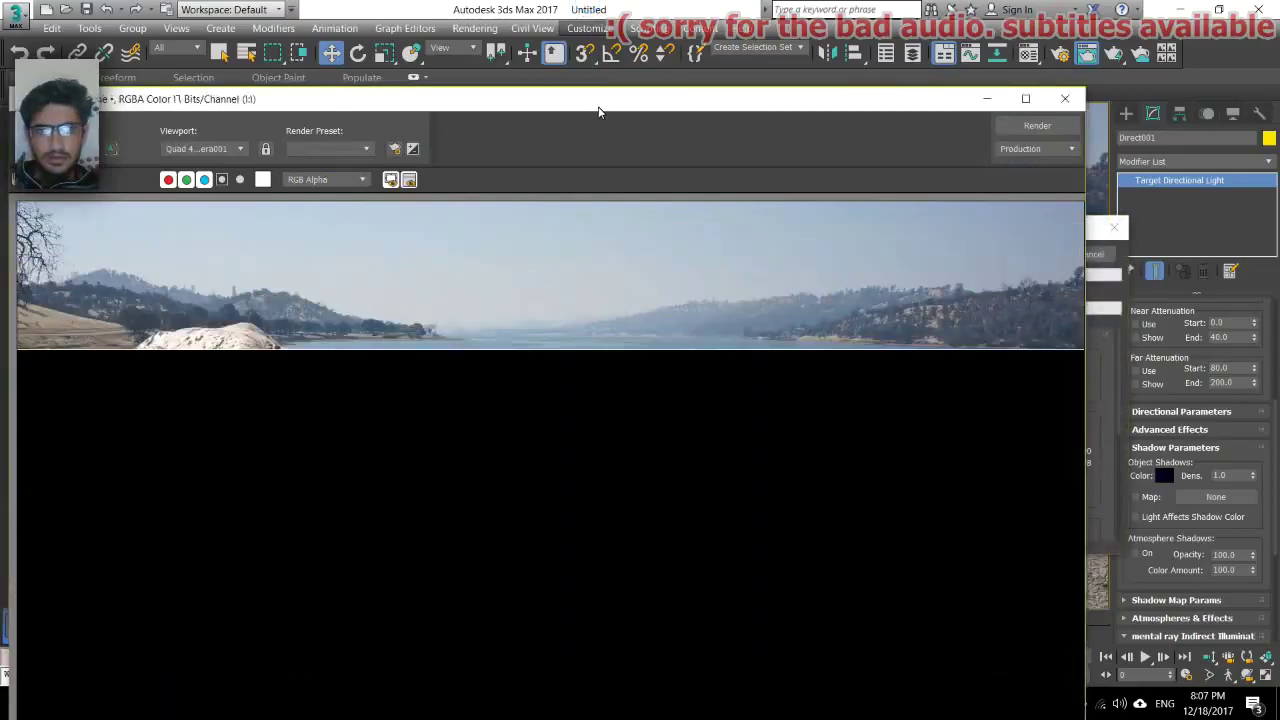
pyautogui.moveTo(600, 106); pyautogui.dragTo(614, 38)
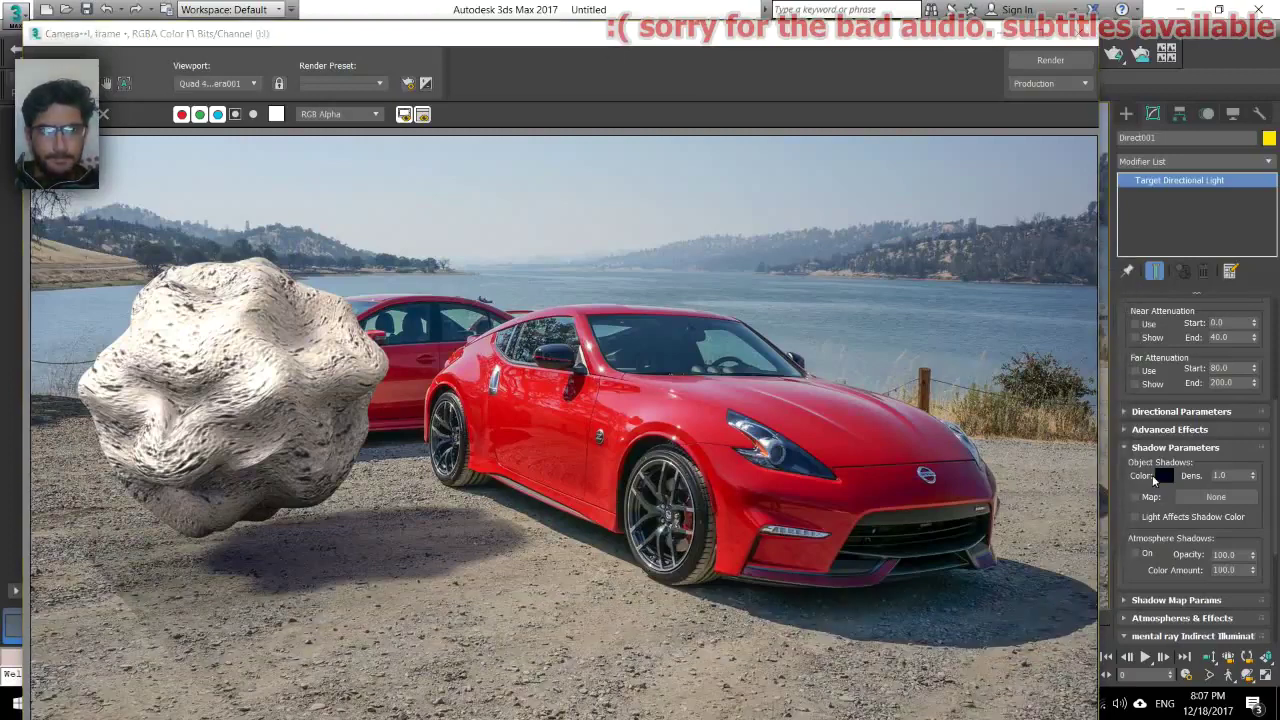
# Raise the shadow colour's Green to 16 and re-render the rock composite.
pyautogui.click(1160, 477)
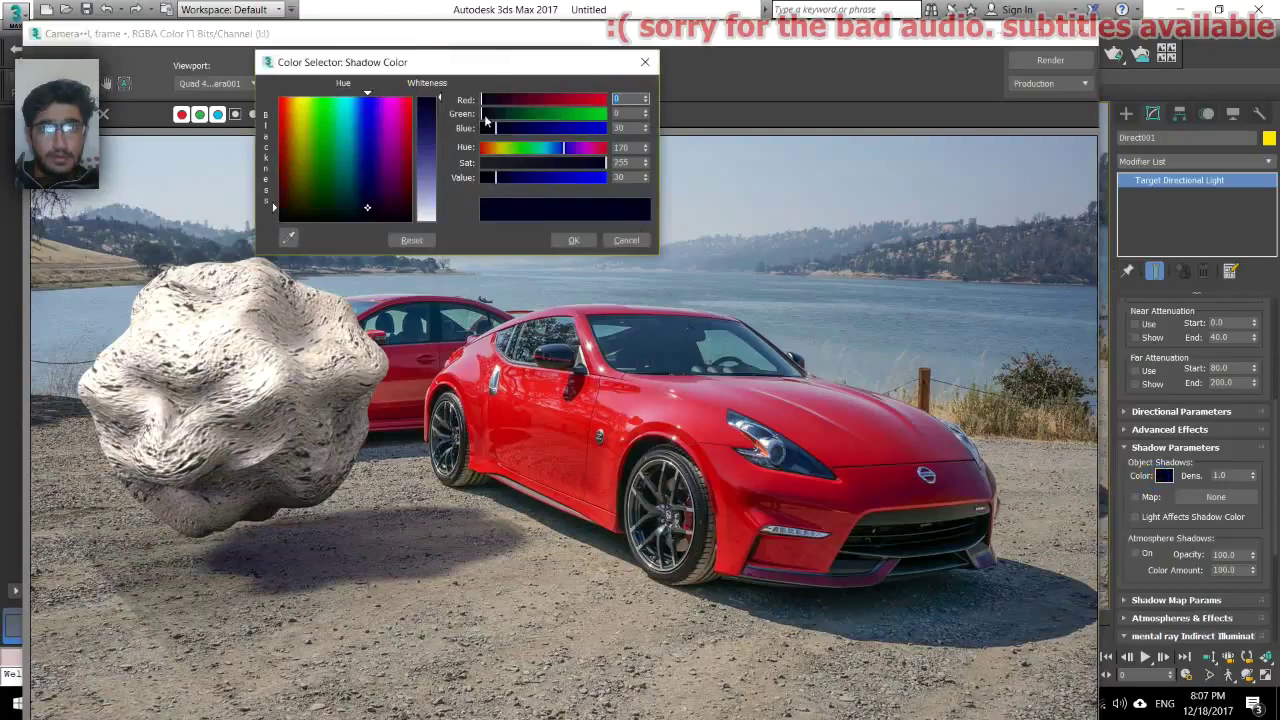
pyautogui.moveTo(486, 118); pyautogui.dragTo(490, 118)
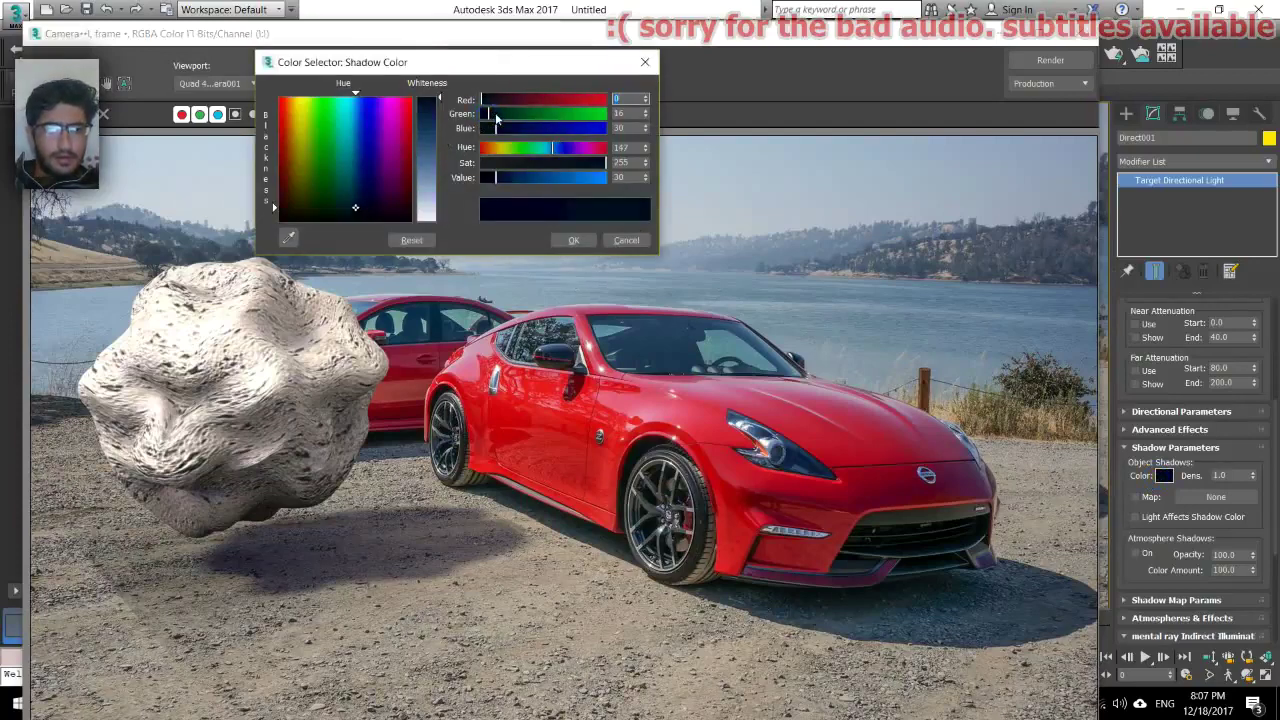
pyautogui.click(573, 241)
pyautogui.hotkey('shift', 'q')
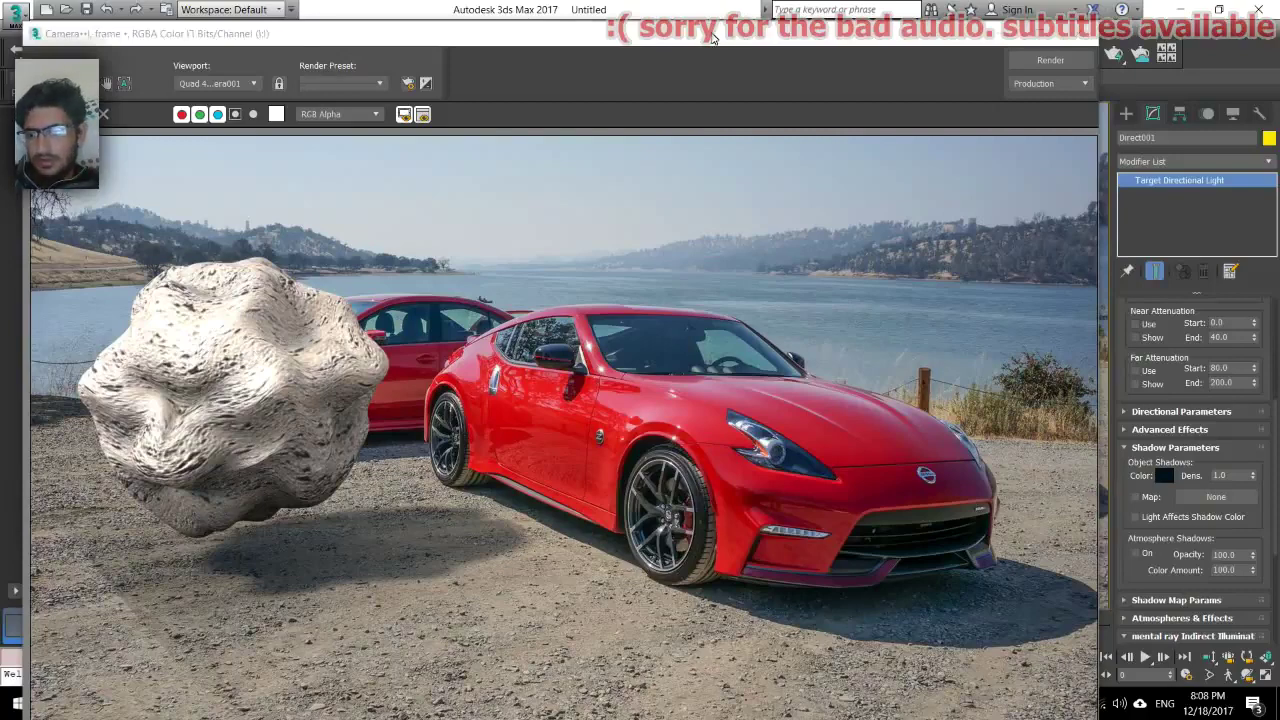
pyautogui.moveTo(711, 37)
pyautogui.mouseDown()
pyautogui.moveTo(840, 61)
pyautogui.moveTo(677, 63)
pyautogui.moveTo(772, 47)
pyautogui.moveTo(785, 5)
pyautogui.moveTo(818, 7)
pyautogui.moveTo(790, 2)
pyautogui.moveTo(722, 28)
pyautogui.mouseUp()
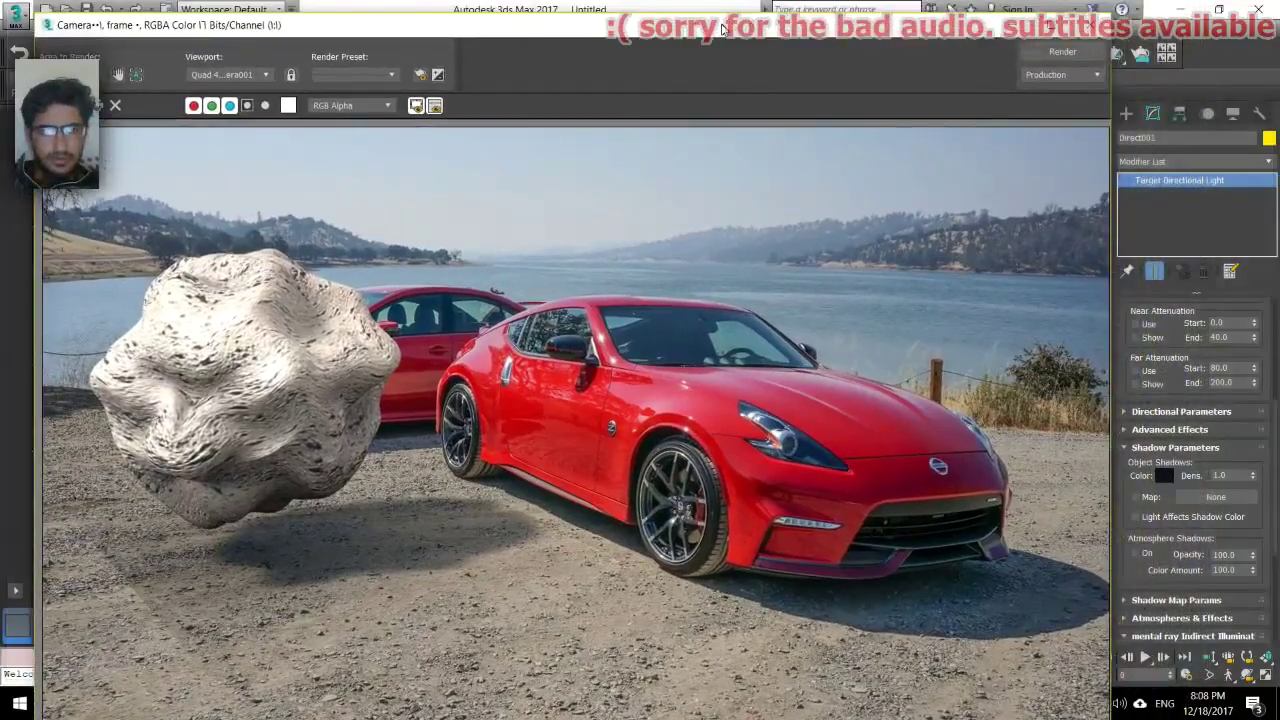